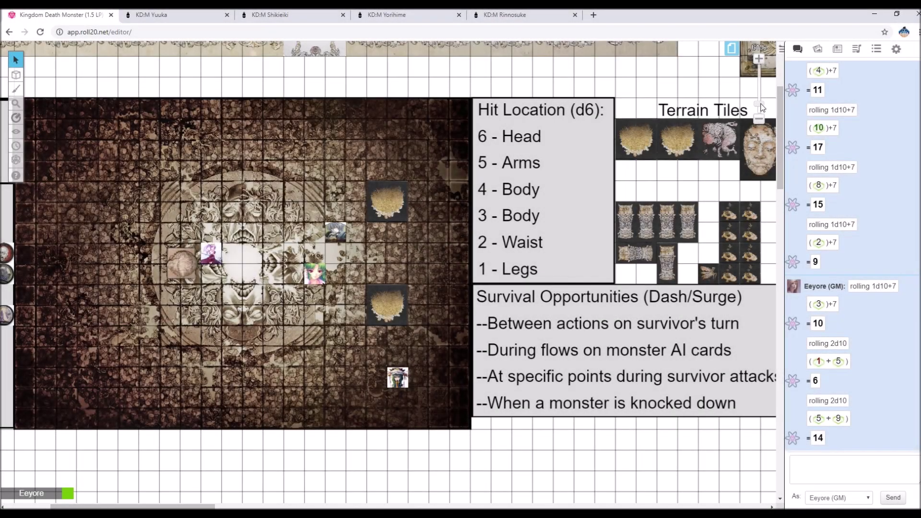
Zoom out to the Sunflower Field and Endeavors area and open the Settlement Phase handout from the Journal
left_click_drag(761, 104, 760, 109)
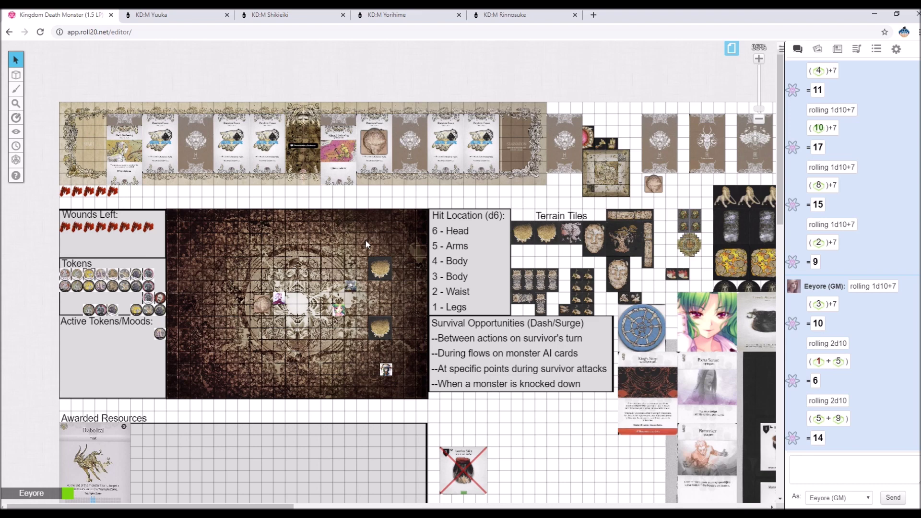
left_click_drag(222, 506, 599, 506)
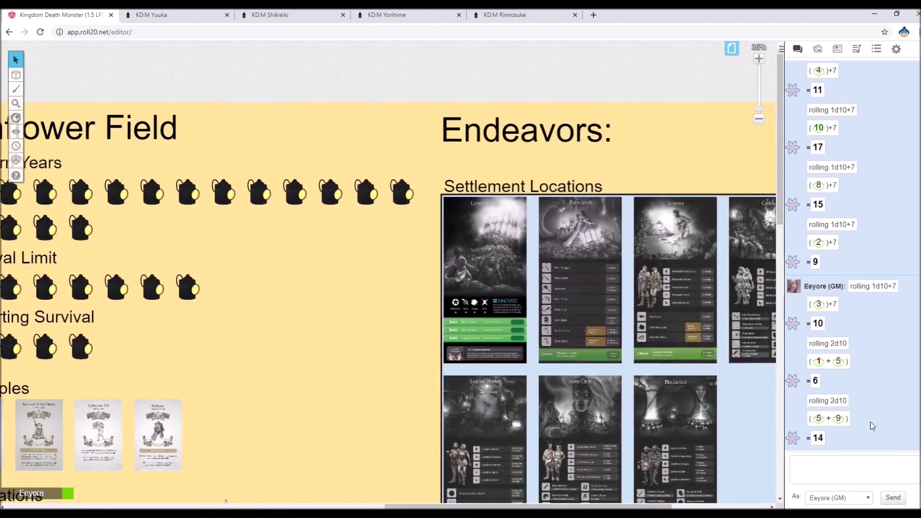
left_click(837, 50)
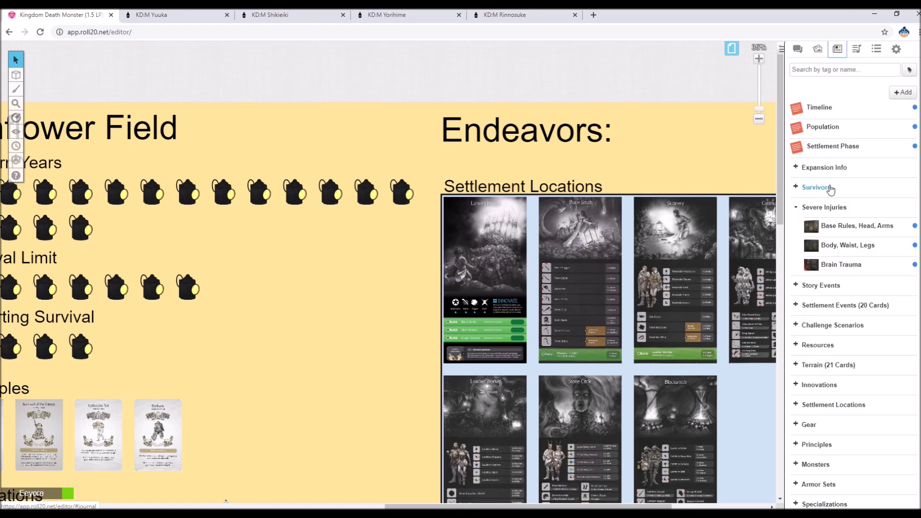
left_click(820, 148)
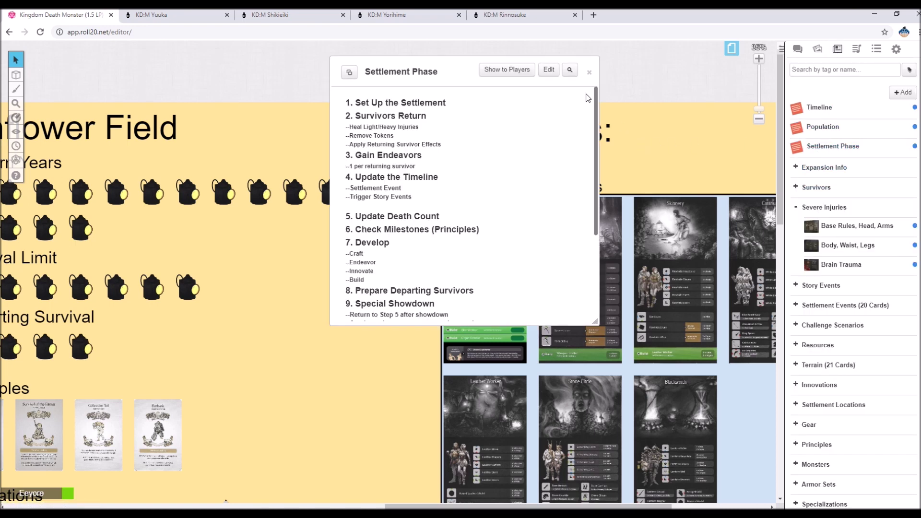
Close the Settlement Phase handout, review all four KD:M survivor sheets, and return to the Roll20 board
left_click(589, 72)
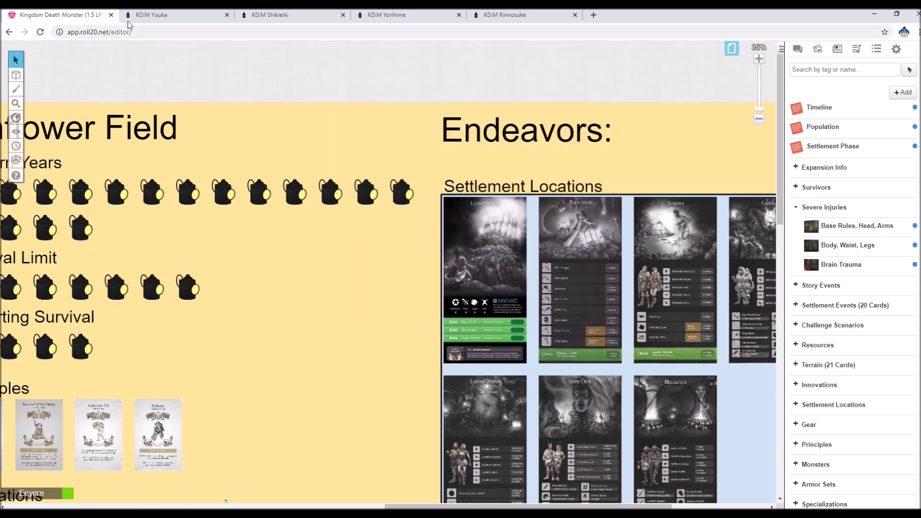
left_click(141, 19)
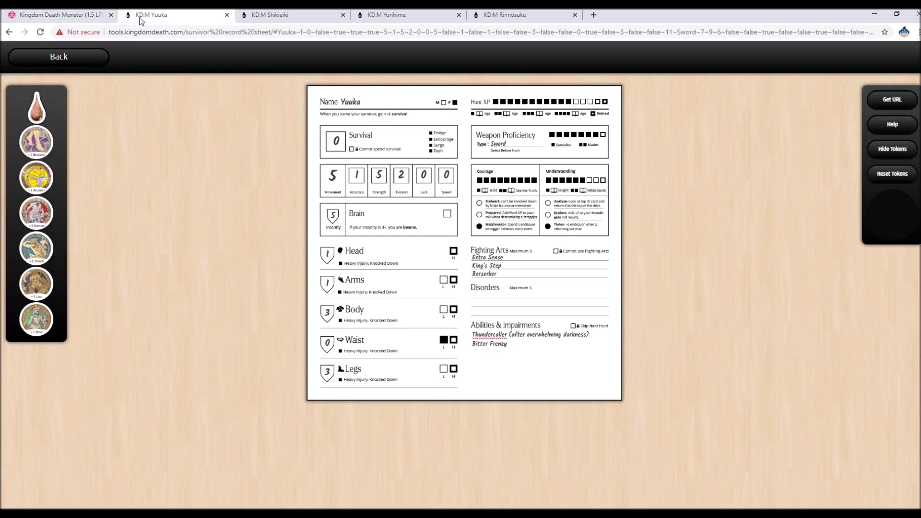
left_click(283, 19)
left_click(382, 18)
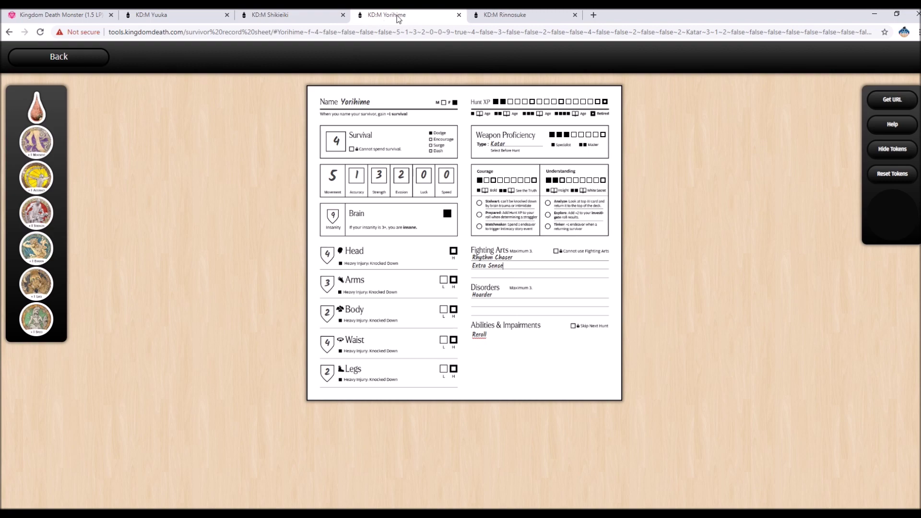
left_click(499, 18)
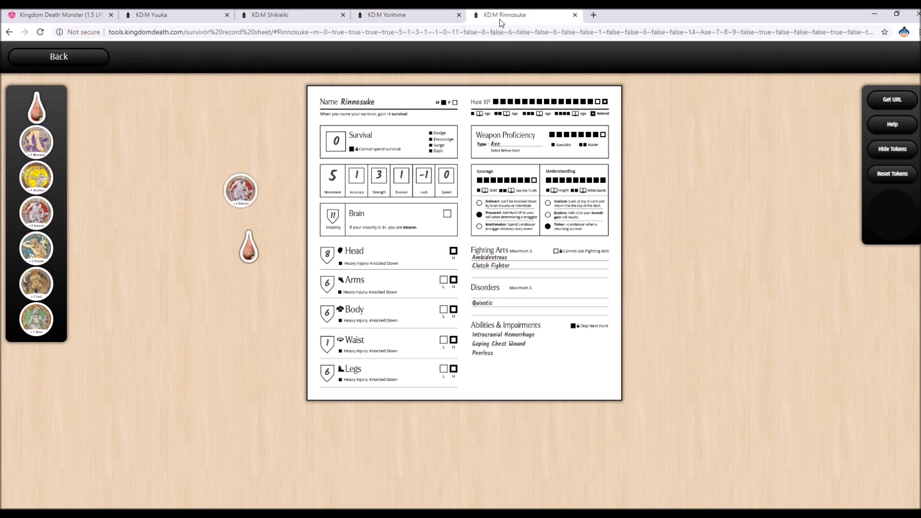
left_click(63, 15)
Drag six lanterns from the top-right cluster into a row after the Endeavors: heading
left_click_drag(398, 506, 495, 506)
left_click_drag(638, 131, 351, 129)
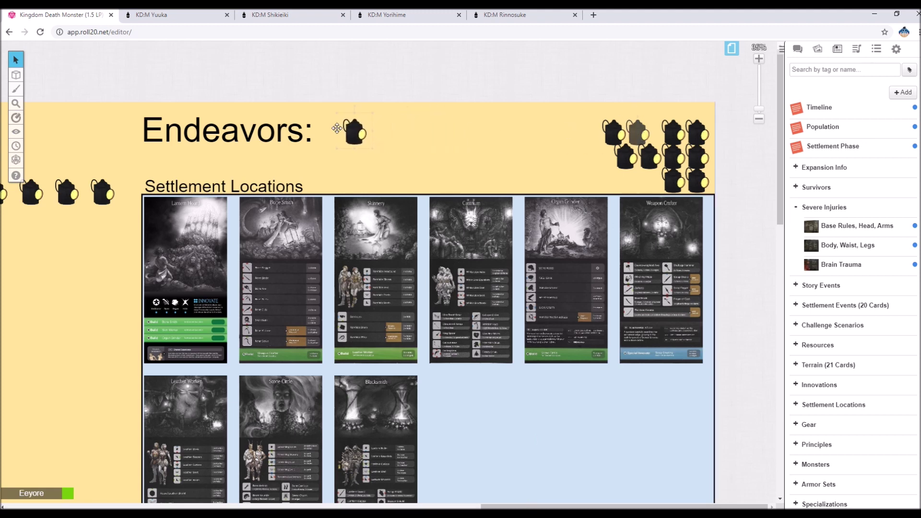
left_click_drag(614, 133, 327, 128)
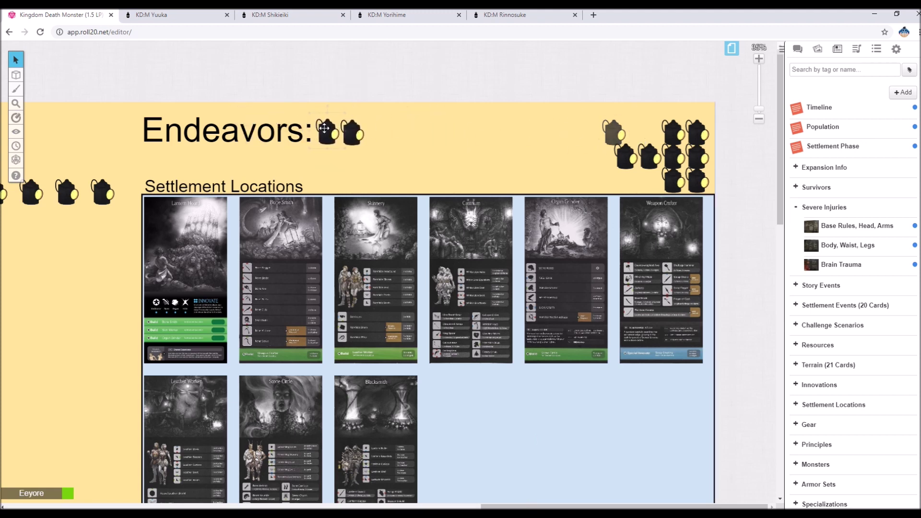
left_click_drag(616, 154, 367, 132)
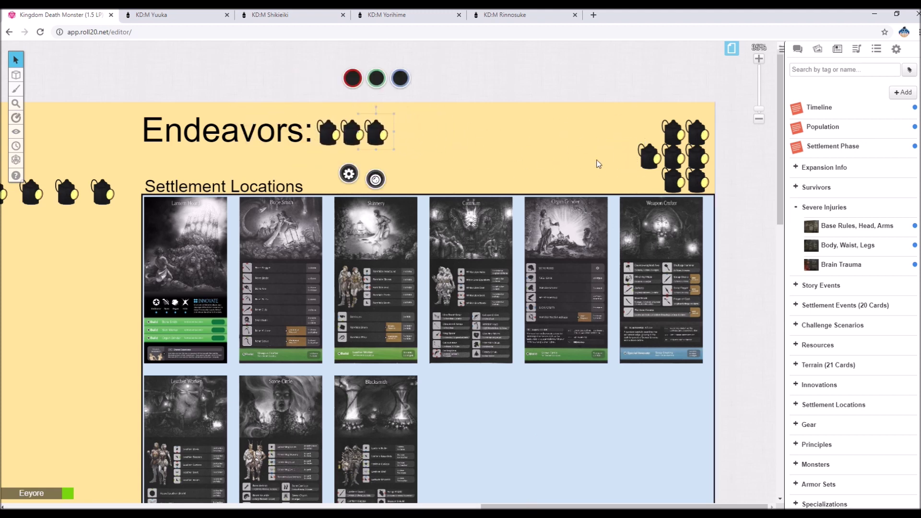
left_click_drag(640, 154, 397, 130)
left_click_drag(673, 158, 434, 135)
left_click_drag(674, 137, 466, 130)
Separate the overlapping lanterns and add the remaining loose lanterns to the Endeavors row
double_click(446, 136)
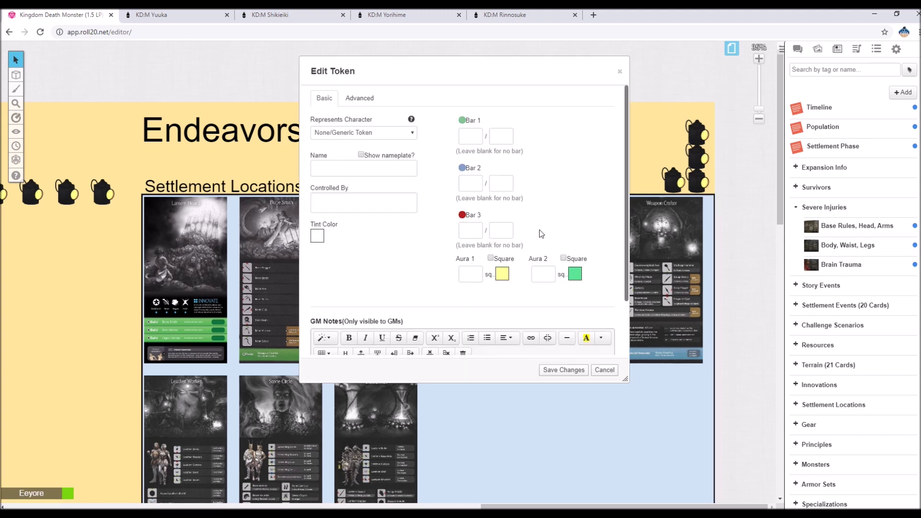
left_click(602, 370)
mouse_move(444, 137)
left_mouse_down()
mouse_move(421, 135)
mouse_move(466, 131)
mouse_move(443, 132)
left_mouse_up()
left_click_drag(695, 134, 483, 132)
left_click_drag(695, 156, 542, 133)
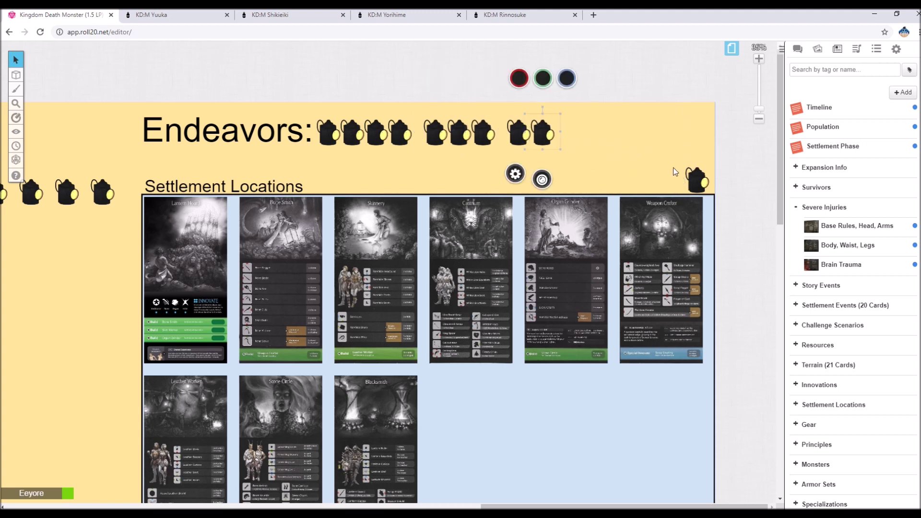
left_click(697, 179)
Copy the last lantern and paste a copy onto the canvas near the left lantern row
right_click(698, 178)
left_click(713, 105)
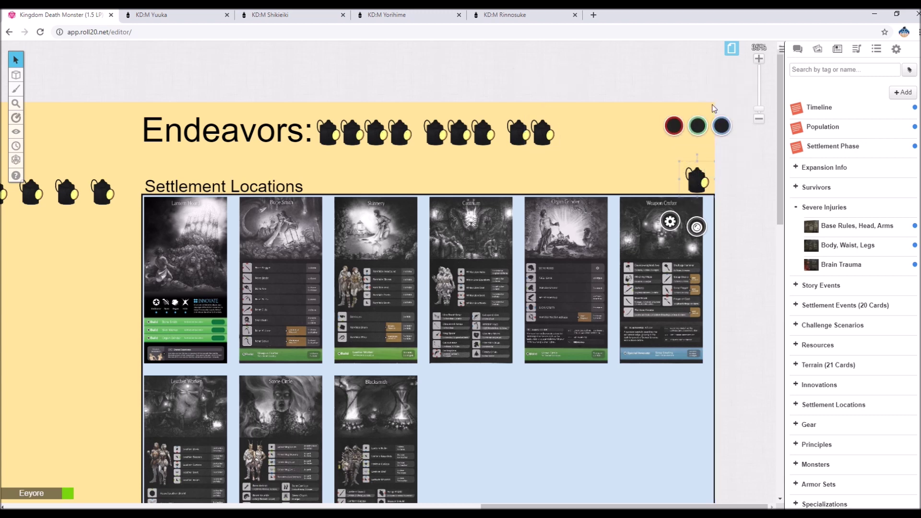
right_click(108, 223)
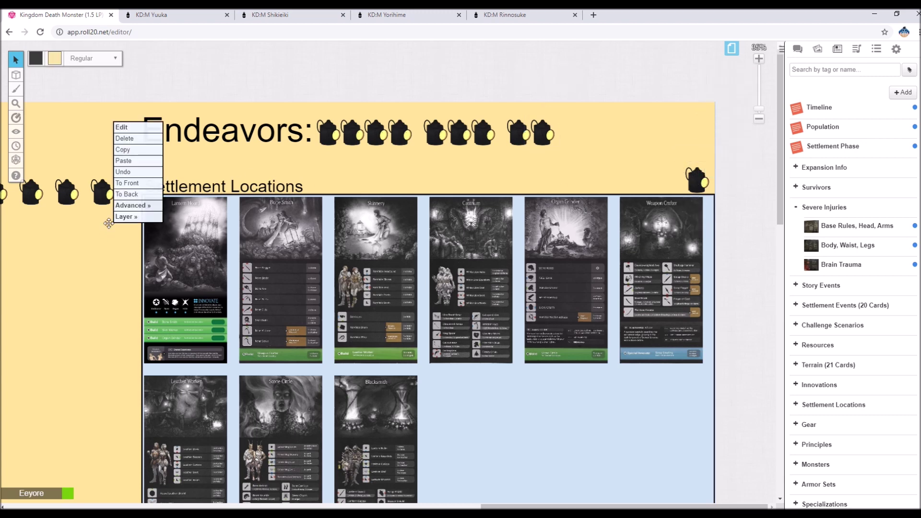
left_click(134, 165)
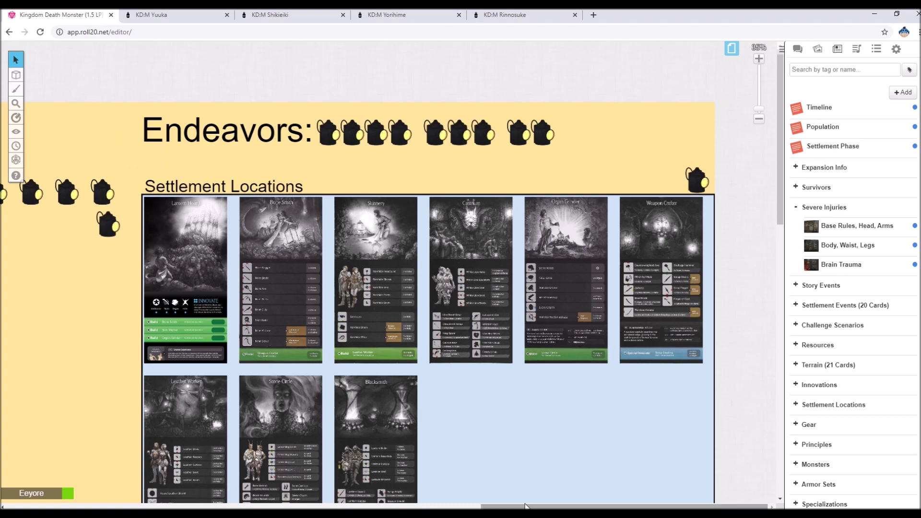
Add the pasted lantern to the Lantern Years row
scroll(377, 498, "left", 8)
scroll(376, 497, "left", 2)
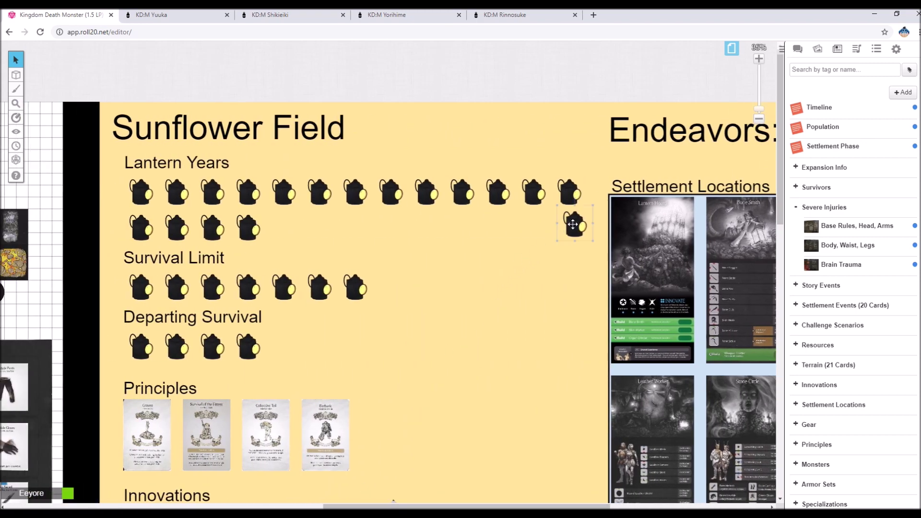
left_click_drag(573, 223, 280, 226)
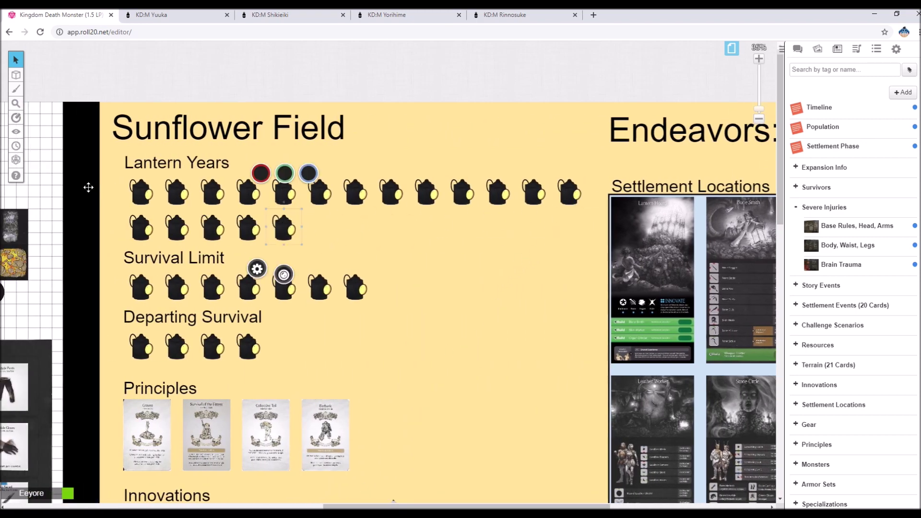
Count ten lanterns in the first Lantern Years row and move the three extras into row two
left_click(216, 192)
left_click(247, 190)
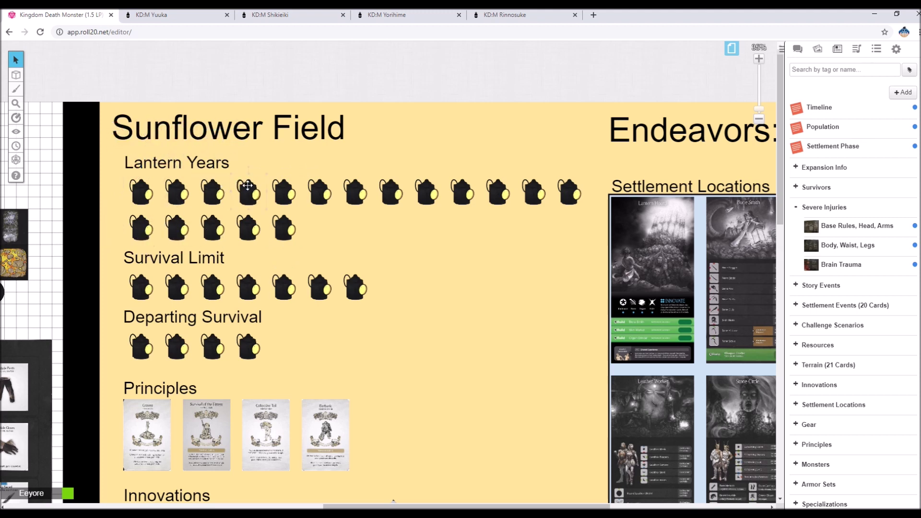
left_click(284, 191)
left_click(320, 192)
left_click(354, 191)
left_click(390, 192)
left_click(426, 191)
left_click(461, 191)
left_click_drag(500, 194, 320, 229)
left_click_drag(534, 194, 358, 233)
left_click_drag(569, 193, 391, 230)
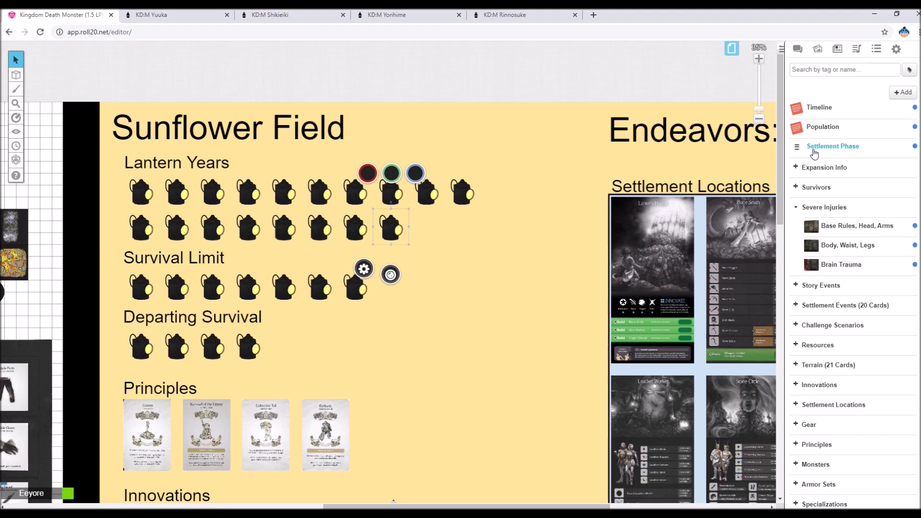
Open the Timeline handout from the Journal and scroll through it
left_click(819, 108)
scroll(533, 211, "down", 5)
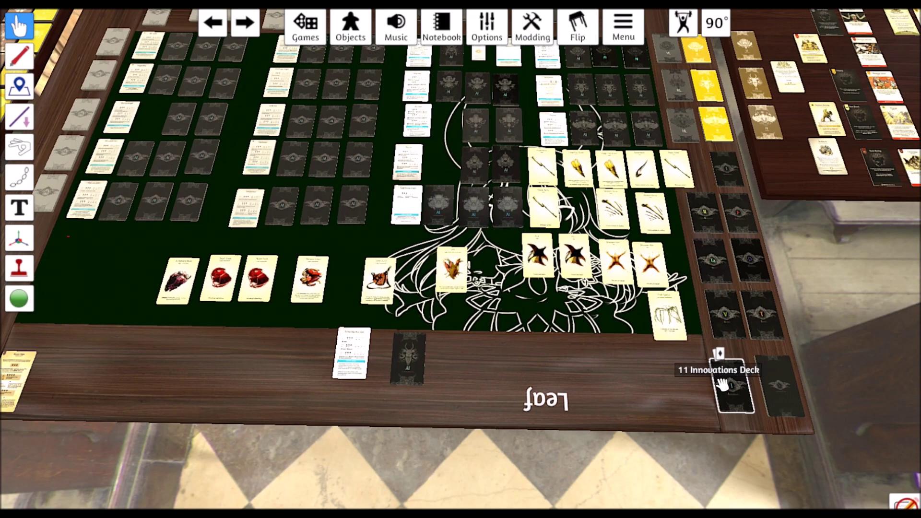
scroll(710, 393, "up", 3)
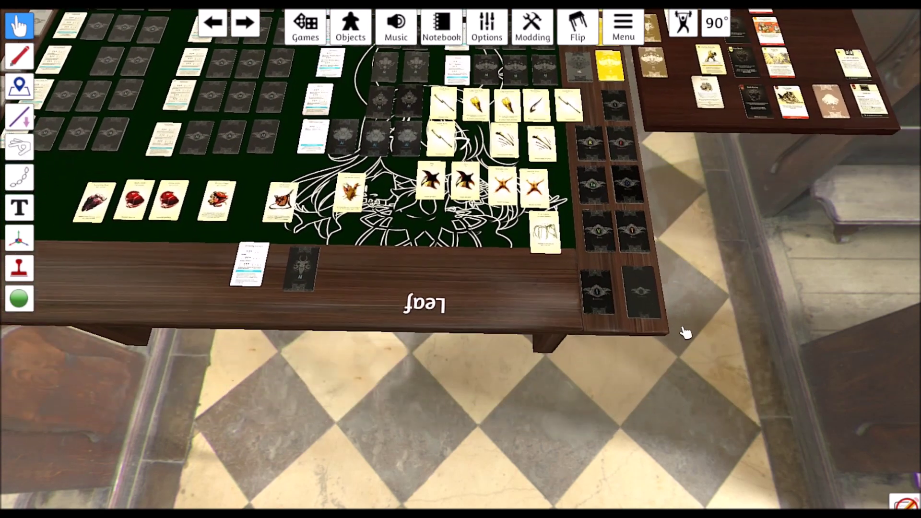
Draw the top settlement event card onto the table and flip it face up
scroll(690, 332, "up", 2)
key("s")
key("d")
key("w")
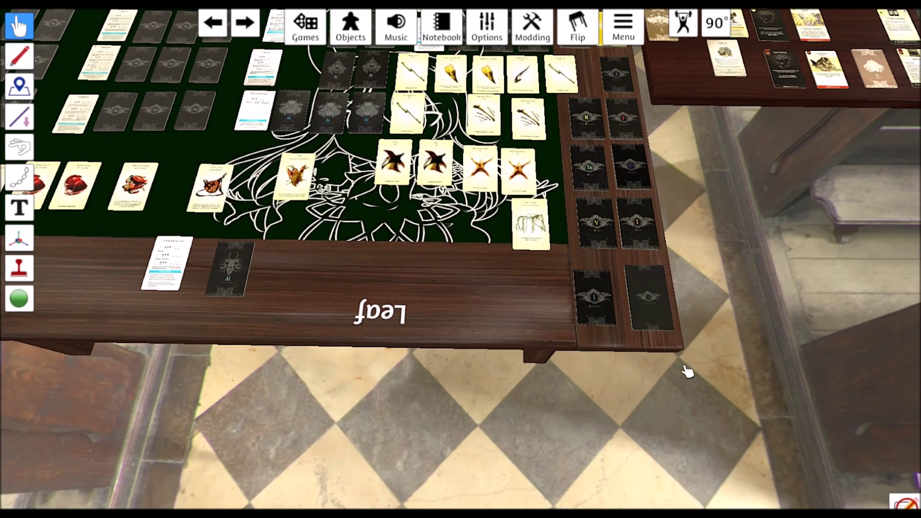
left_click_drag(648, 297, 470, 302)
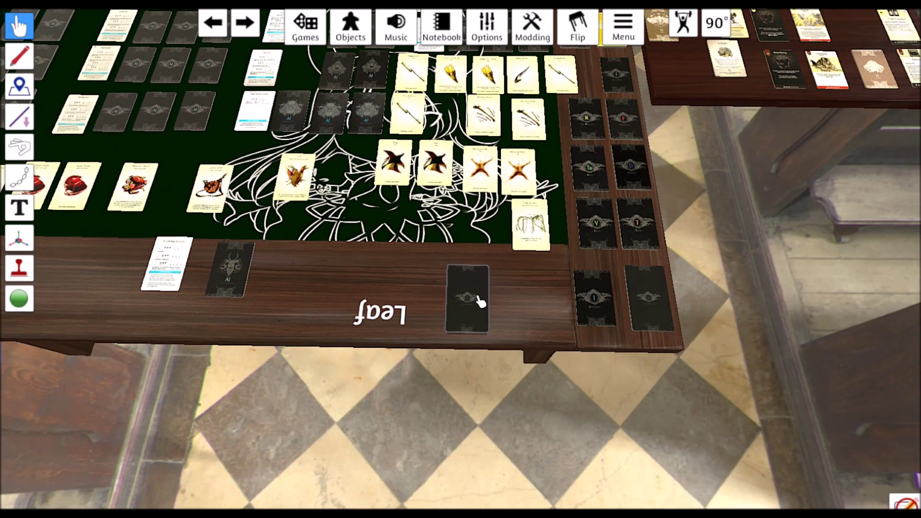
key("f")
Read the enlarged Cracks in the Ground card, then switch back to Roll20
key("alt")
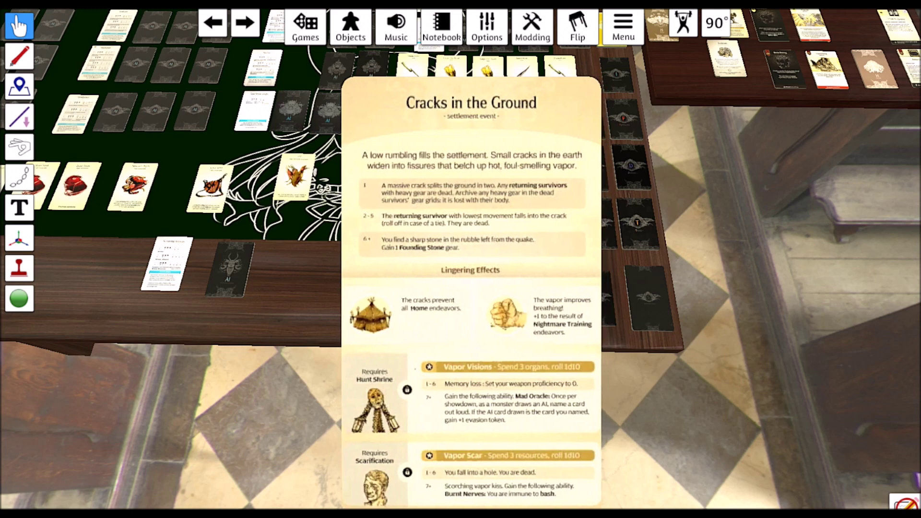
left_click_drag(471, 300, 538, 297)
key("alt")
scroll(536, 297, "up", 1)
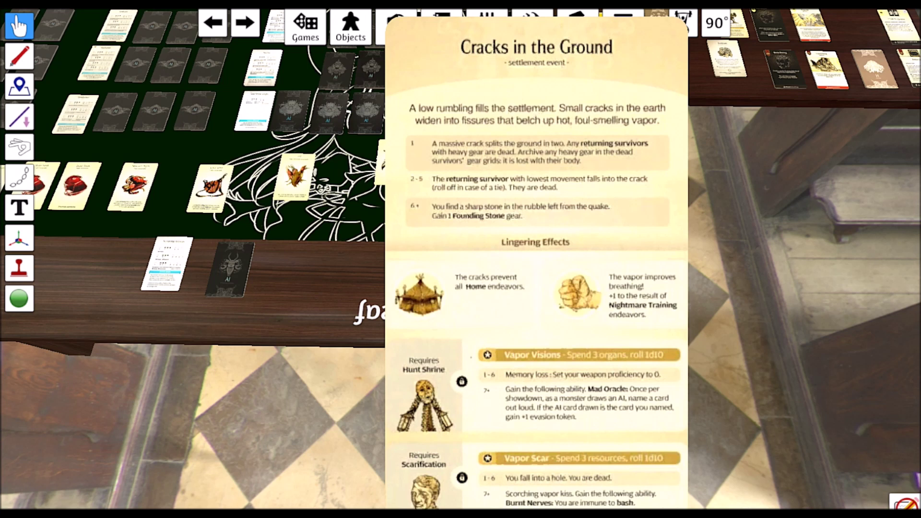
key("alt+Tab")
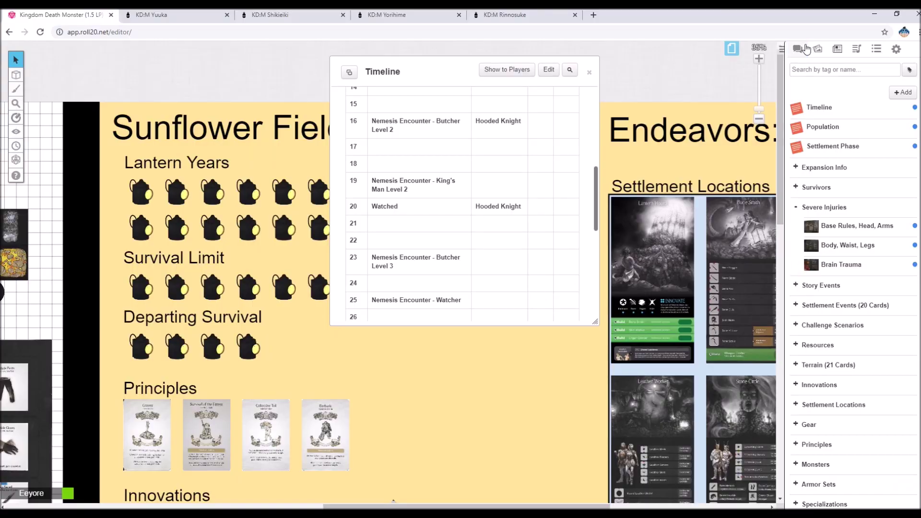
Resend the /roll 1d10 command in Roll20 chat
left_click(799, 48)
left_click(845, 457)
key("Up")
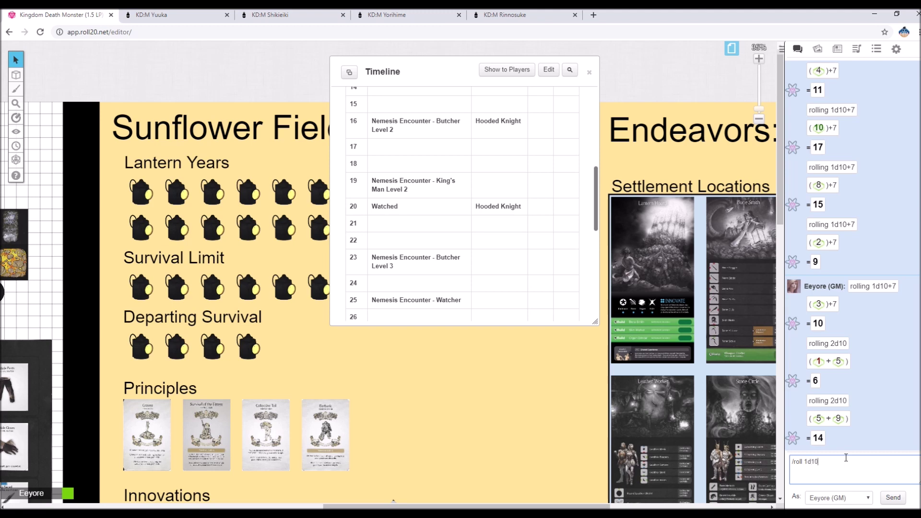
key("Return")
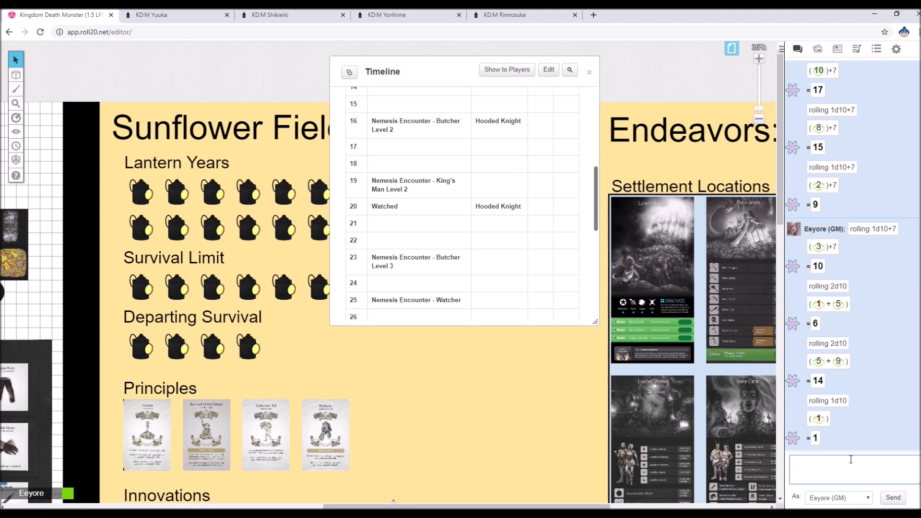
Delete the Reroll ability from Yorihime's Abilities & Impairments on her KD:M sheet
left_click(406, 15)
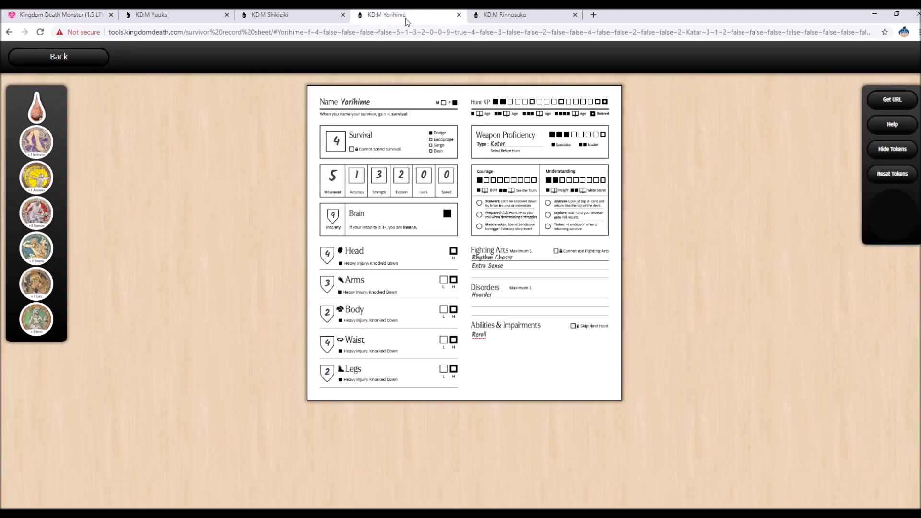
double_click(504, 340)
key("BackSpace")
Roll 1d10 again in Roll20, giving results 1 and 9, then preview the Cracks in the Ground card
left_click(67, 16)
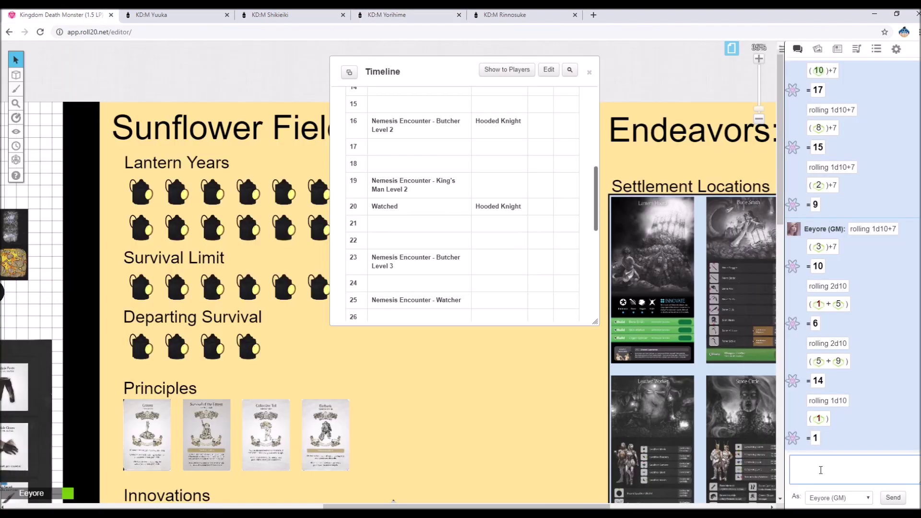
key("Up")
key("Return")
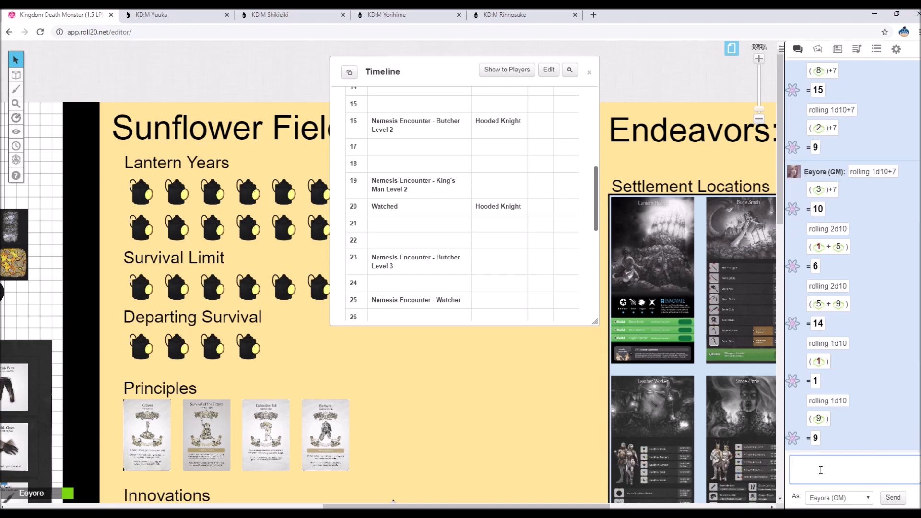
key("alt+Tab")
key("alt")
left_click_drag(335, 506, 151, 507)
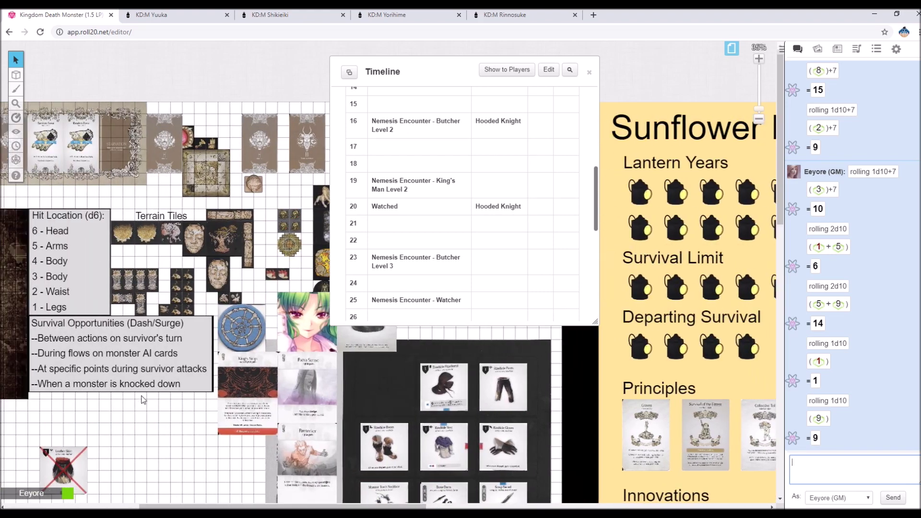
Search the Art Library for 'foun', drop founding stone.jpg on the board, and close the Timeline
scroll(148, 379, "down", 4)
left_click(817, 49)
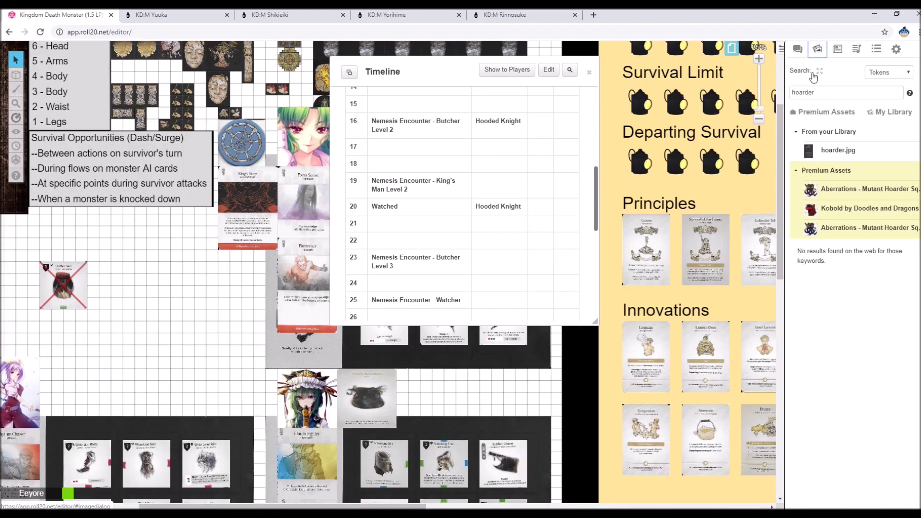
double_click(820, 91)
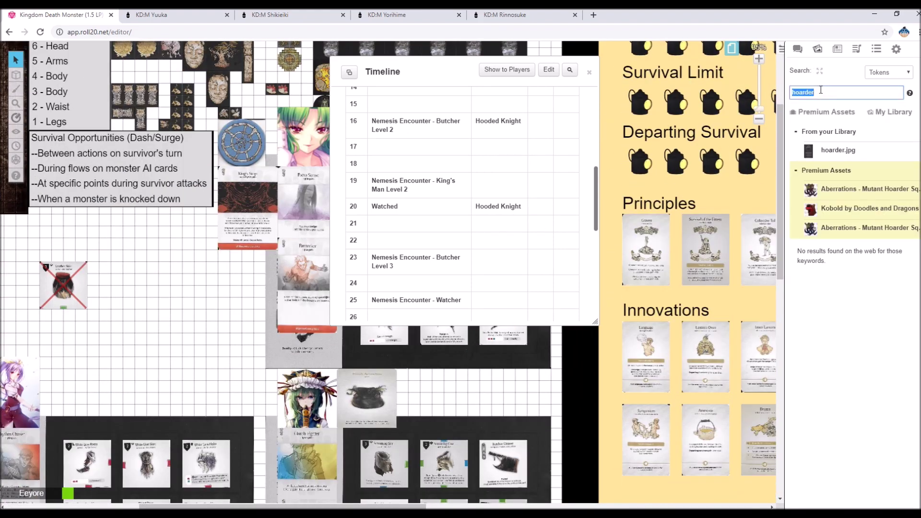
type("founding")
key("Return")
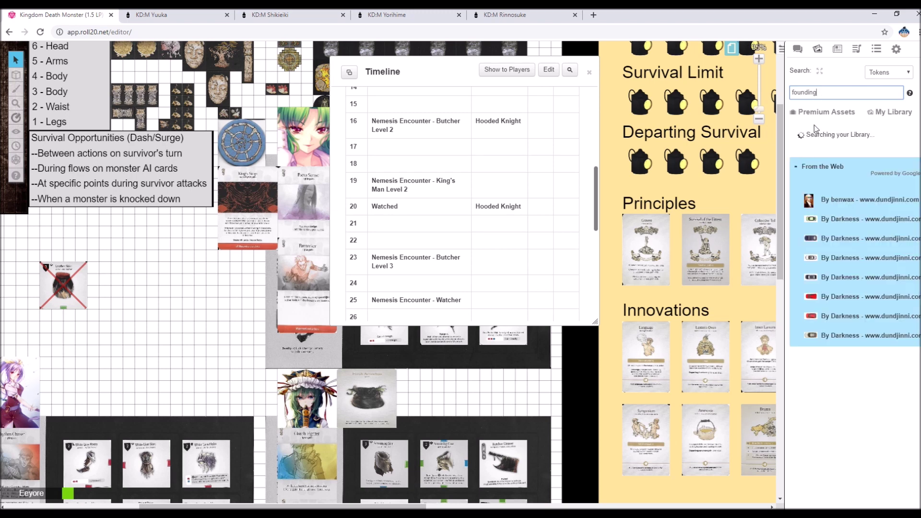
left_click_drag(846, 150, 194, 310)
left_click(153, 271)
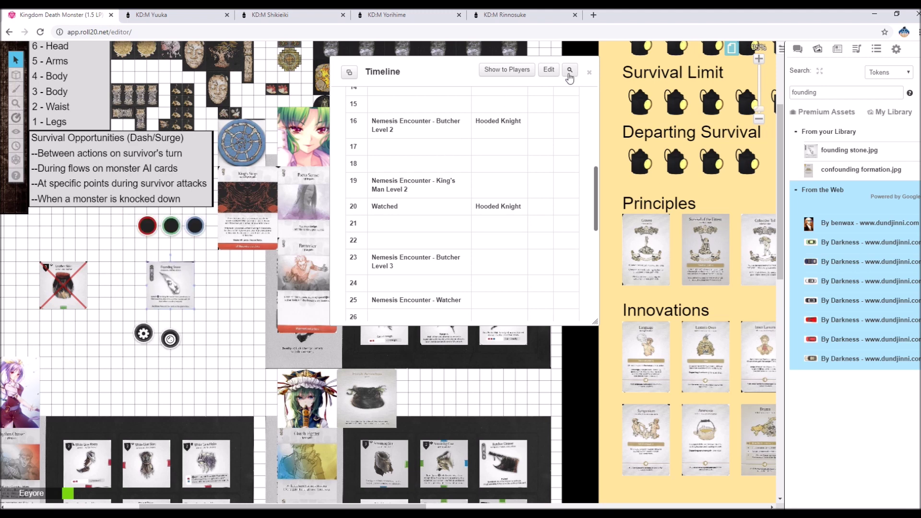
left_click(588, 73)
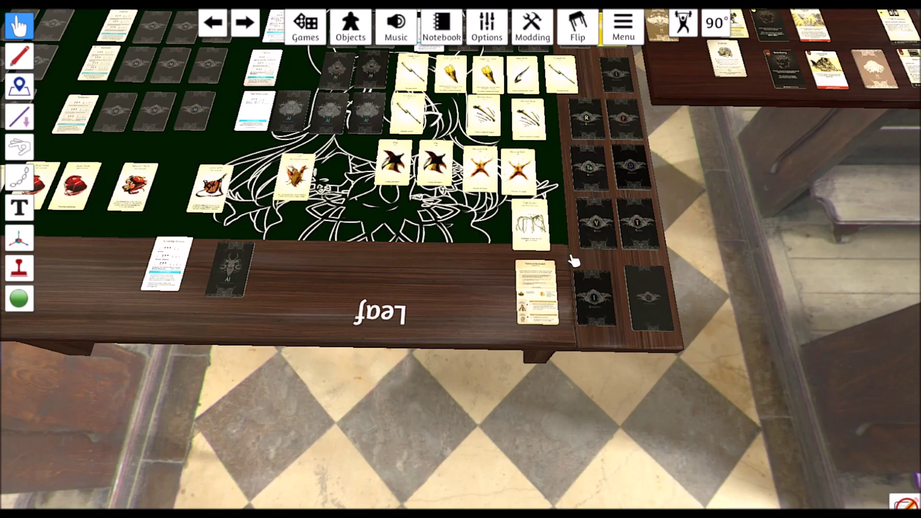
Inspect the Cracks in the Ground card in Tabletop Simulator before returning to Roll20
scroll(537, 292, "down", 2)
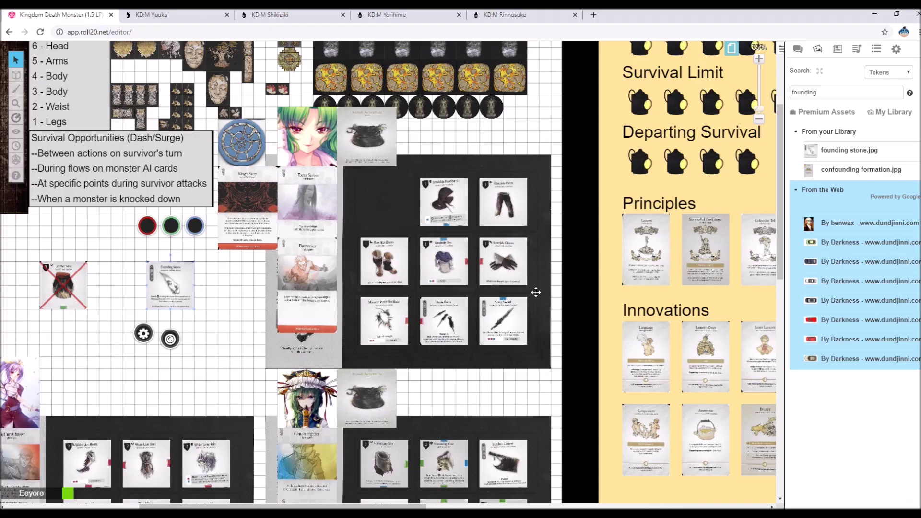
Move the Founding Stone next to Scrap Sword and shift the Extra Sense card onto Face Painting
scroll(261, 294, "down", 3)
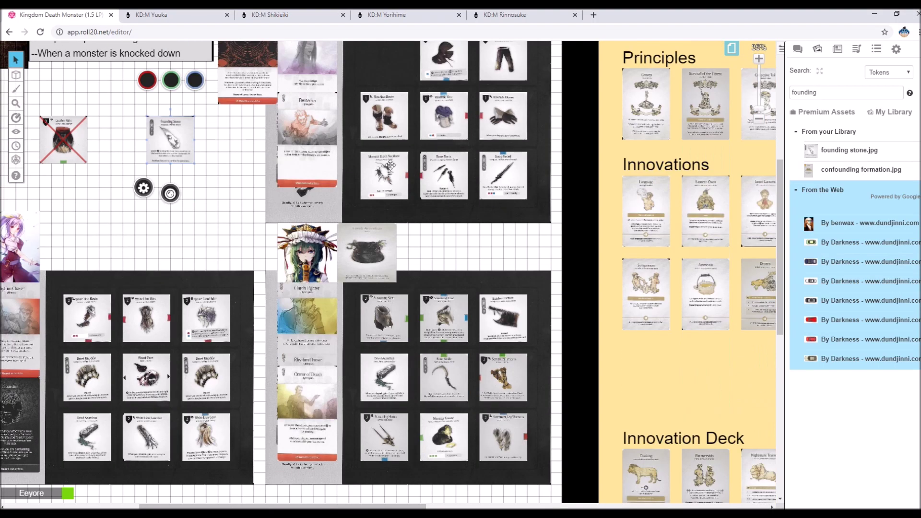
left_click_drag(177, 154, 546, 262)
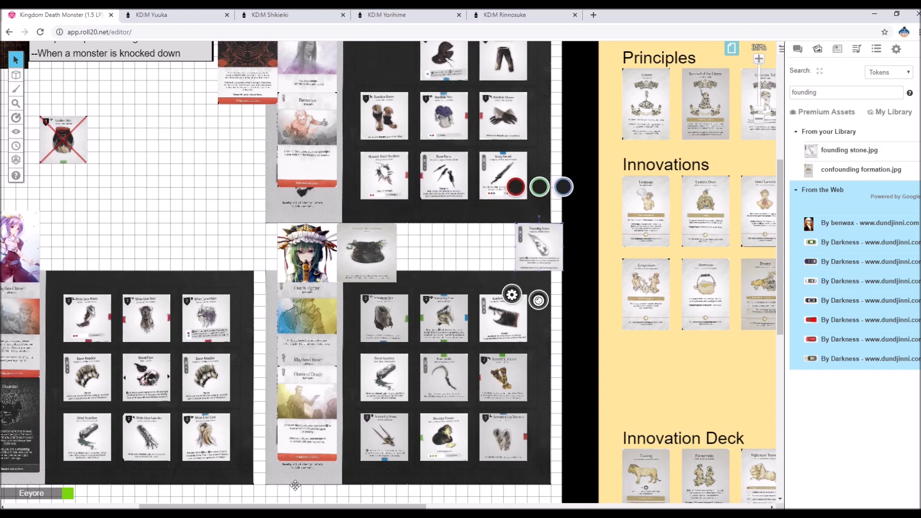
left_click_drag(288, 506, 474, 506)
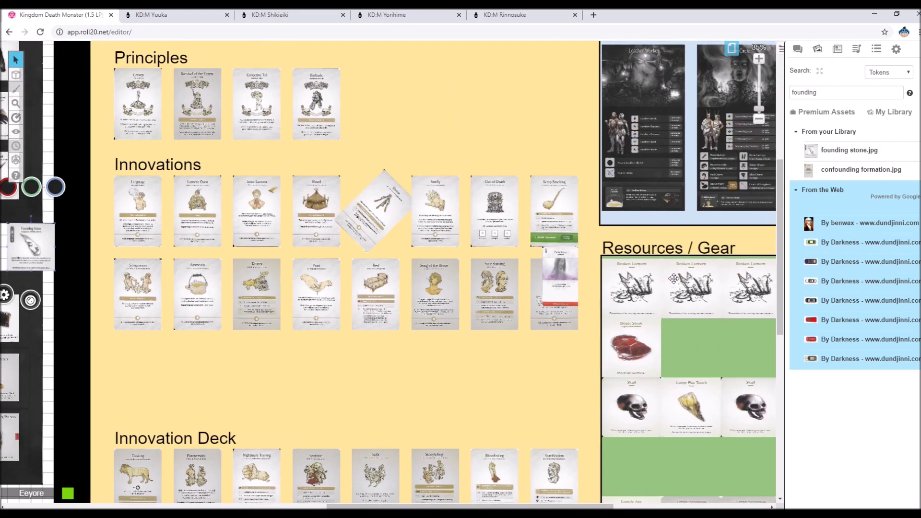
left_click_drag(758, 109, 759, 103)
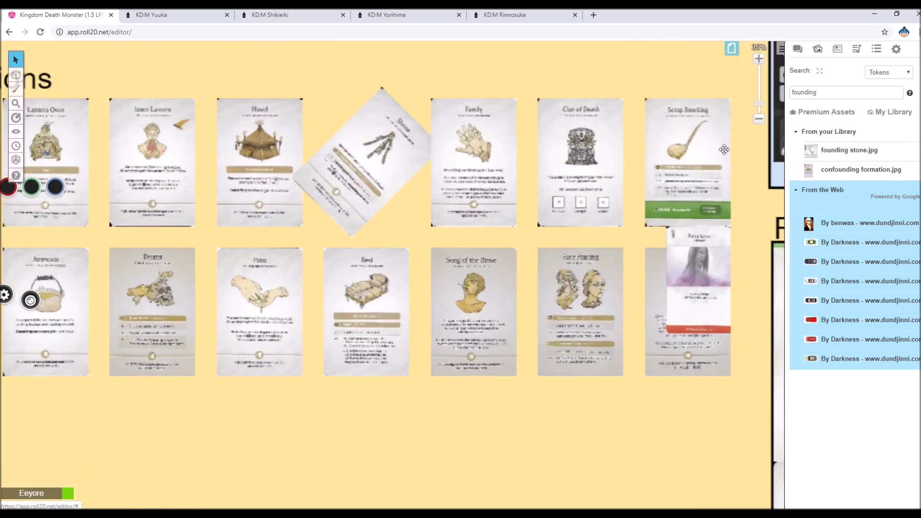
mouse_move(706, 277)
left_mouse_down()
mouse_move(579, 319)
mouse_move(686, 286)
left_mouse_up()
left_click(580, 318)
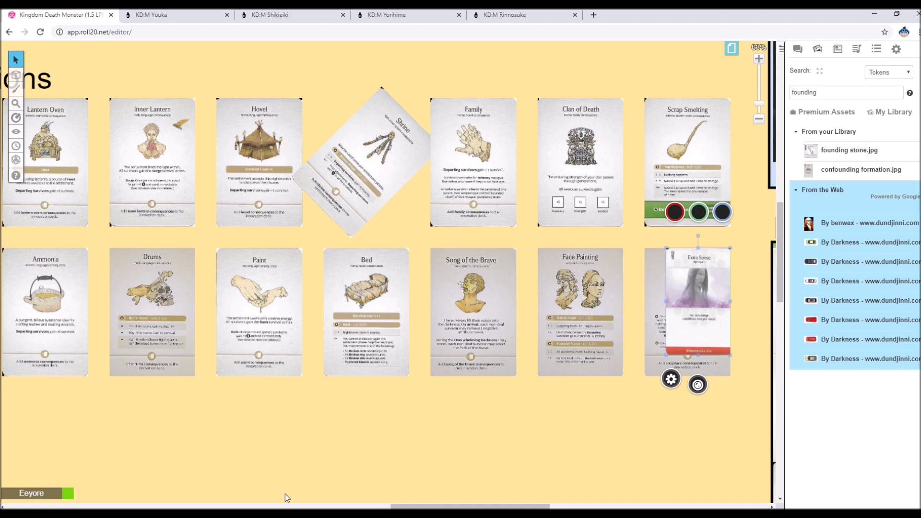
Zoom out and place the Founding Stone card among the Resources/Gear cards
left_click_drag(401, 506, 240, 506)
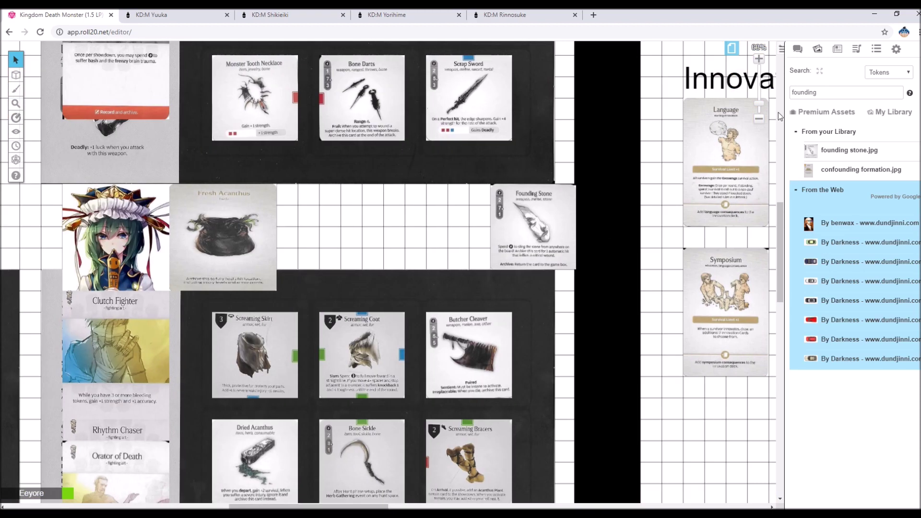
left_click_drag(758, 102, 757, 111)
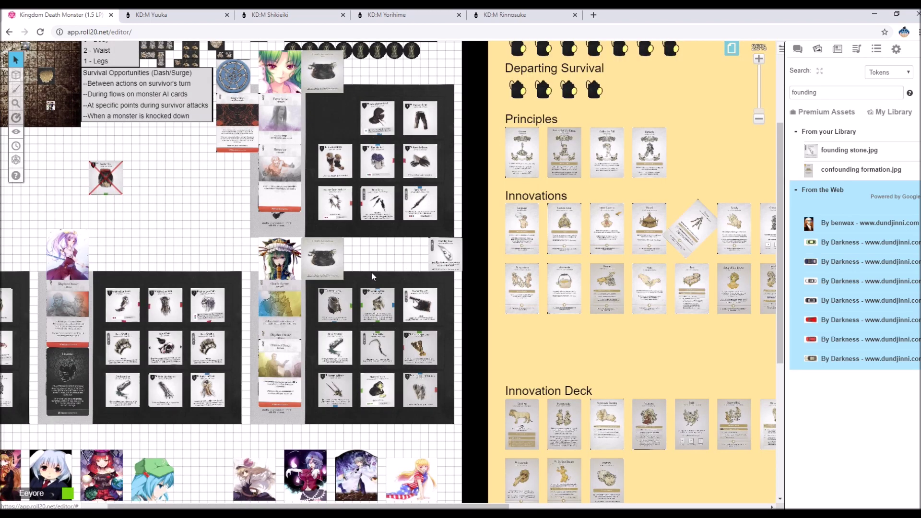
left_click_drag(437, 258, 684, 357)
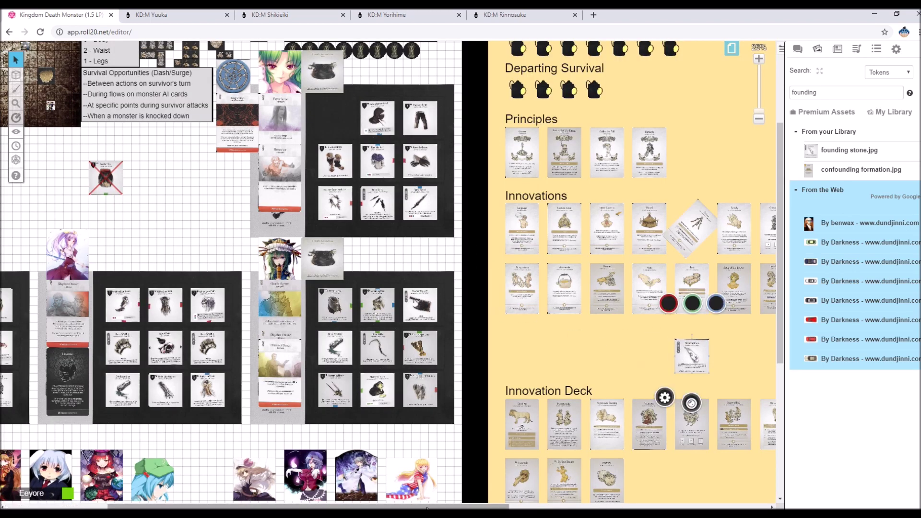
scroll(577, 440, "right", 5)
scroll(577, 440, "down", 4)
left_click_drag(449, 155, 756, 226)
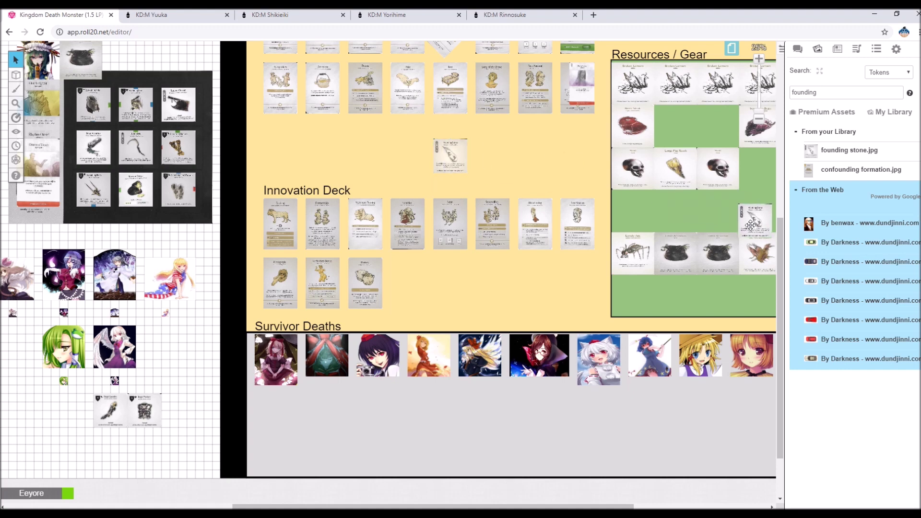
left_click_drag(379, 505, 455, 503)
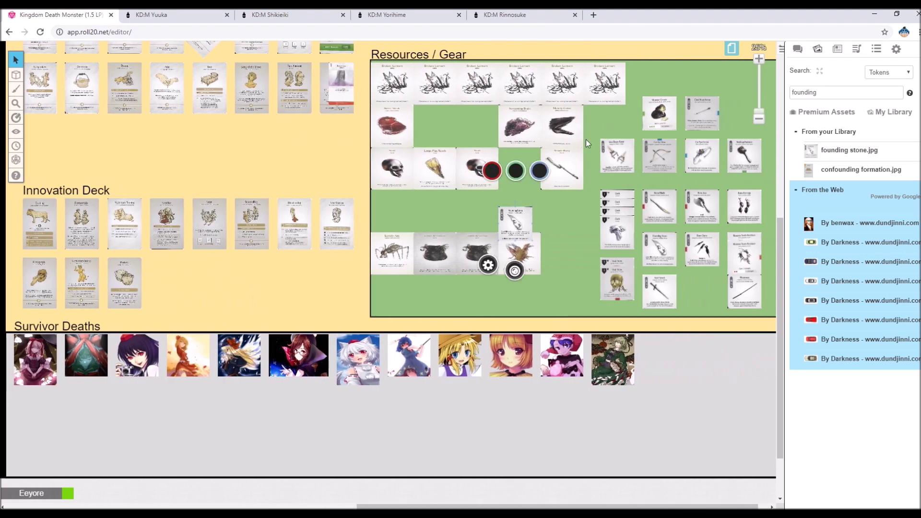
left_click_drag(515, 223, 701, 291)
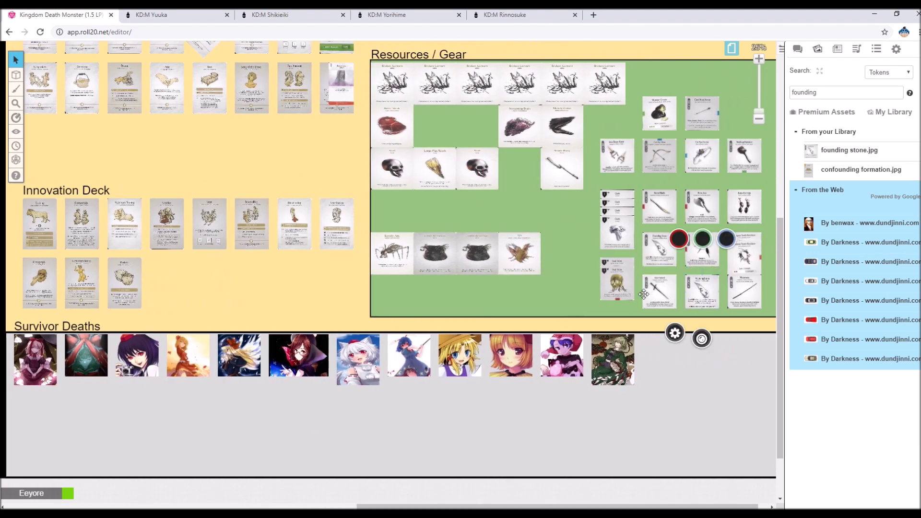
scroll(249, 160, "up", 3)
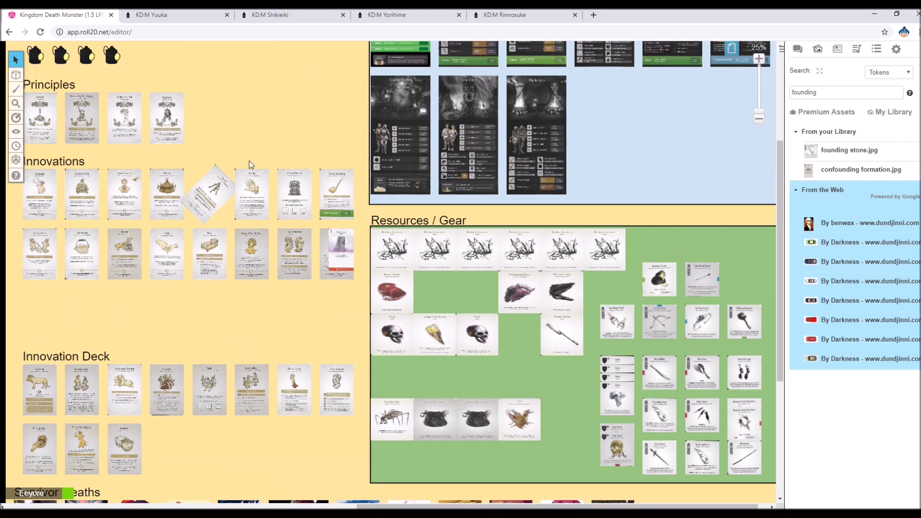
Rotate the tilted Shrine innovation card upright
left_click(208, 192)
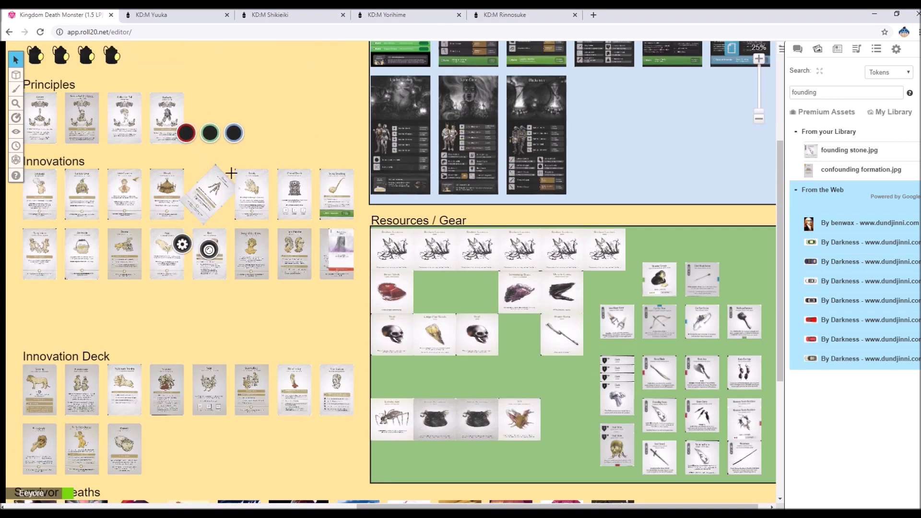
left_click_drag(231, 173, 211, 169)
left_click(252, 191)
left_click(308, 148)
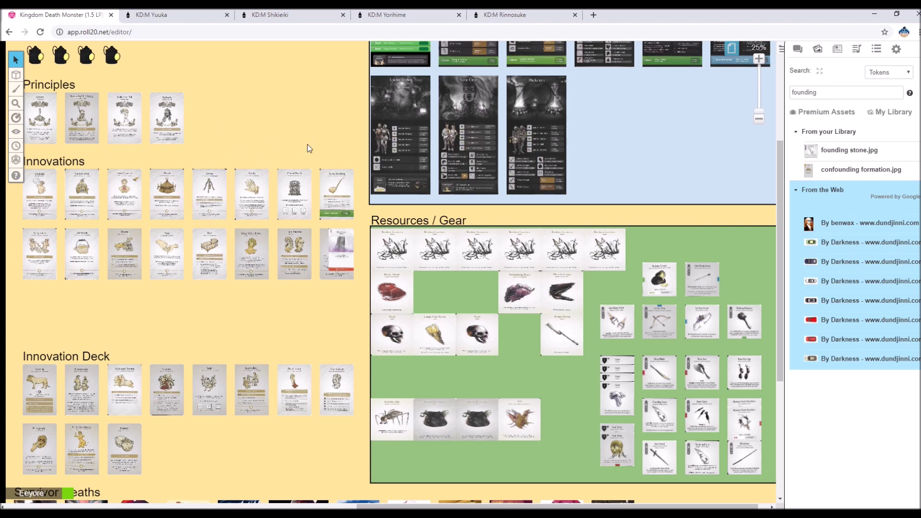
Move the last Endeavors token aside beside the other token
scroll(309, 148, "up", 4)
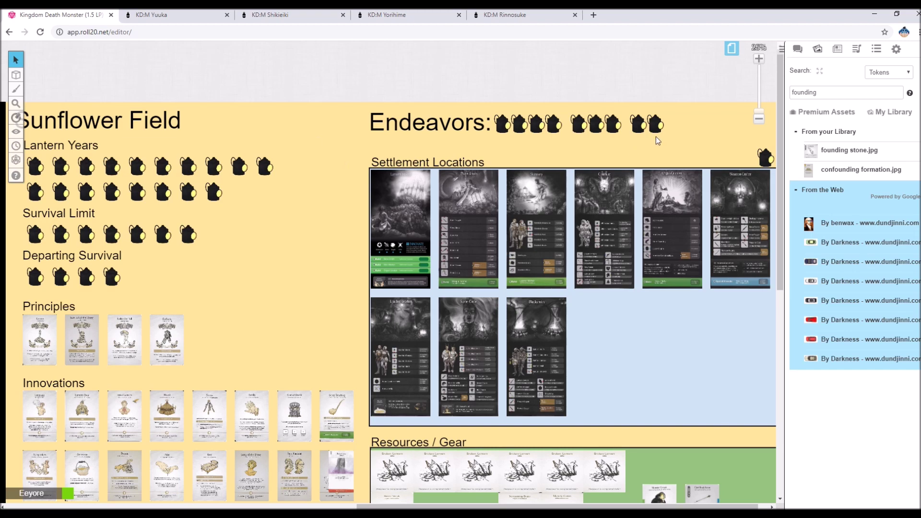
left_click_drag(654, 129, 765, 145)
scroll(576, 209, "down", 5)
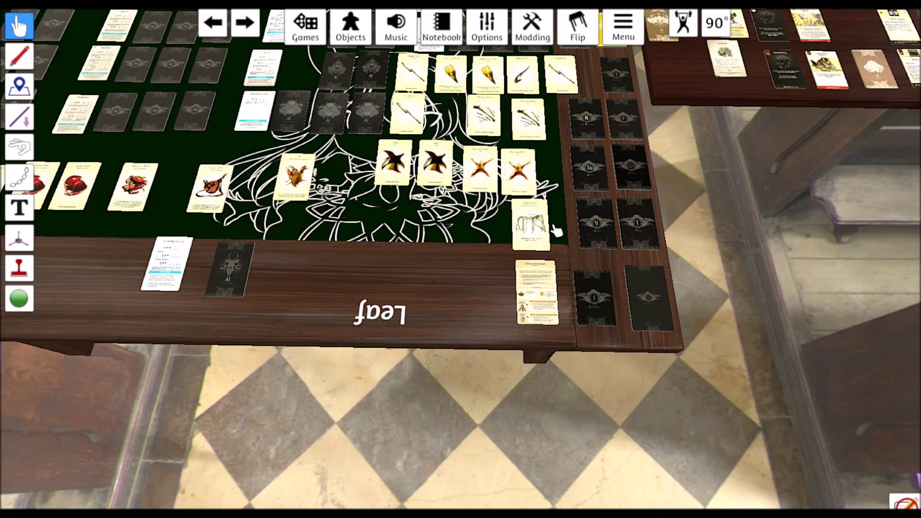
Move the Monster Bone, orange-star and Monster Organ cards to the table edge and flip the stack
scroll(544, 228, "up", 1)
scroll(543, 216, "down", 3)
key("w")
left_click_drag(533, 170, 430, 307)
left_click_drag(477, 211, 422, 307)
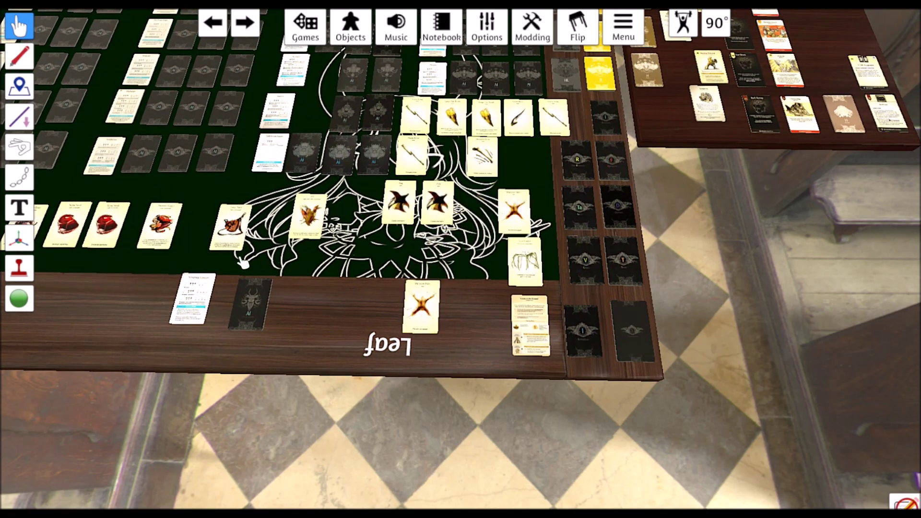
left_click_drag(291, 270, 576, 168)
key("f")
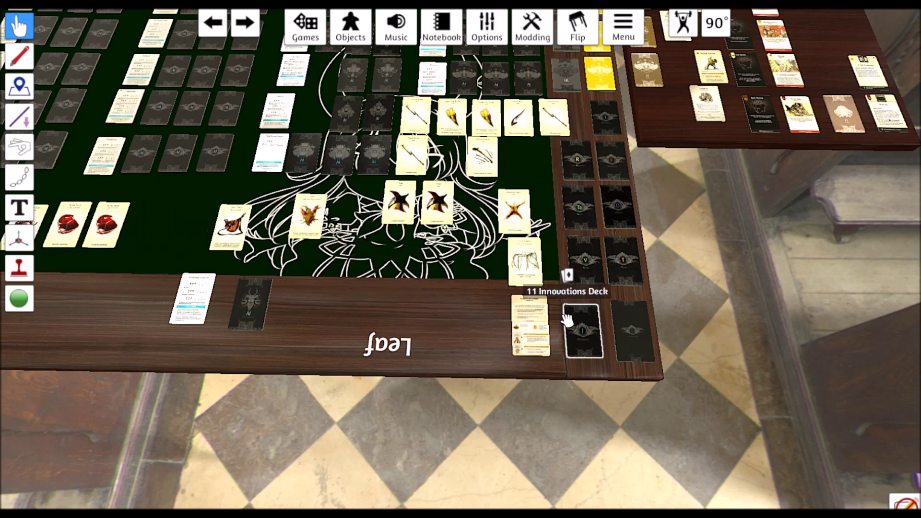
Draw cards from the Innovations deck to the table edge, flip all four face up, and preview them
right_click(584, 345)
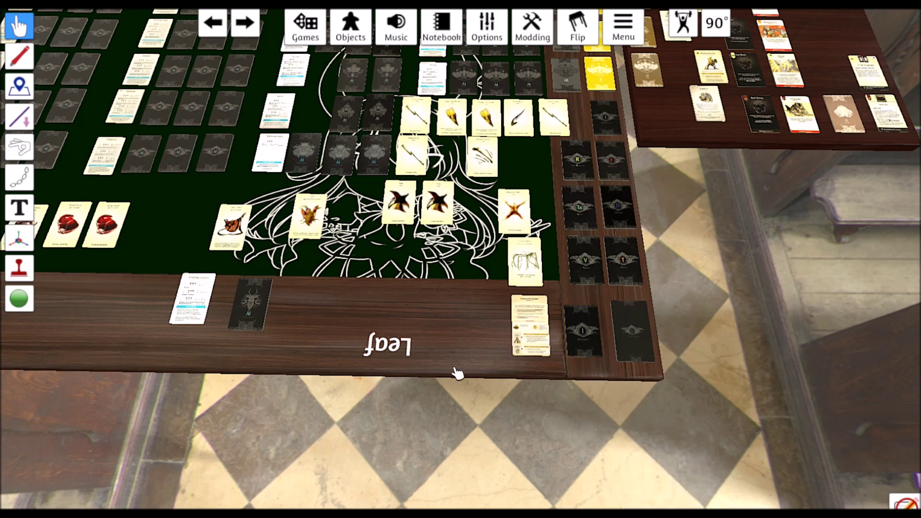
key("d")
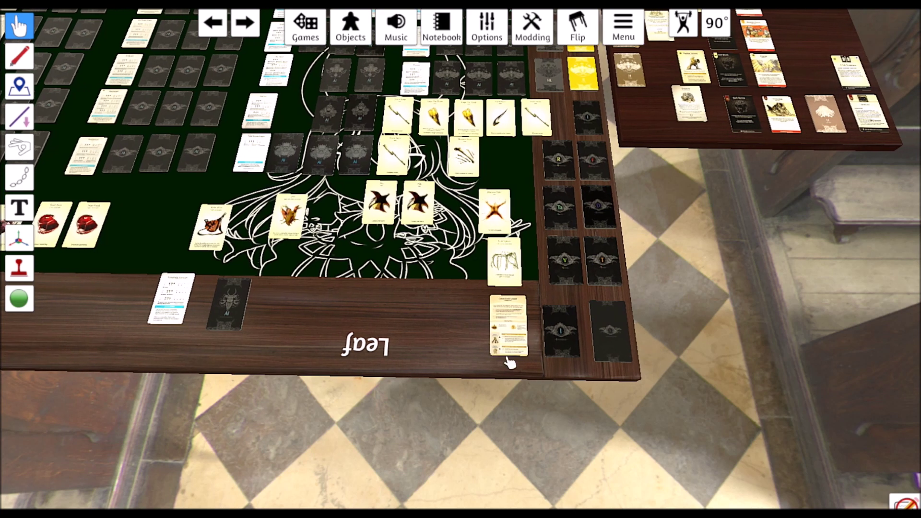
left_click_drag(552, 353, 305, 335)
left_click_drag(555, 335, 434, 333)
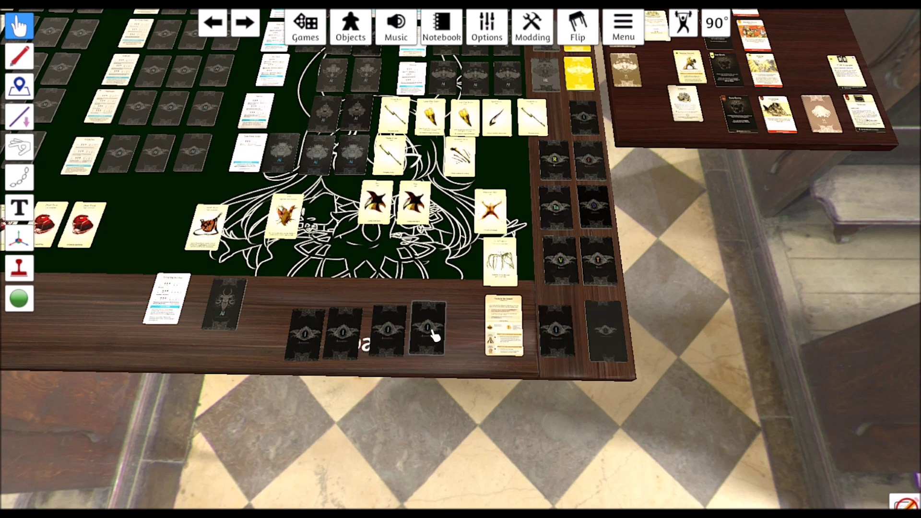
left_click_drag(269, 278, 443, 376)
key("f")
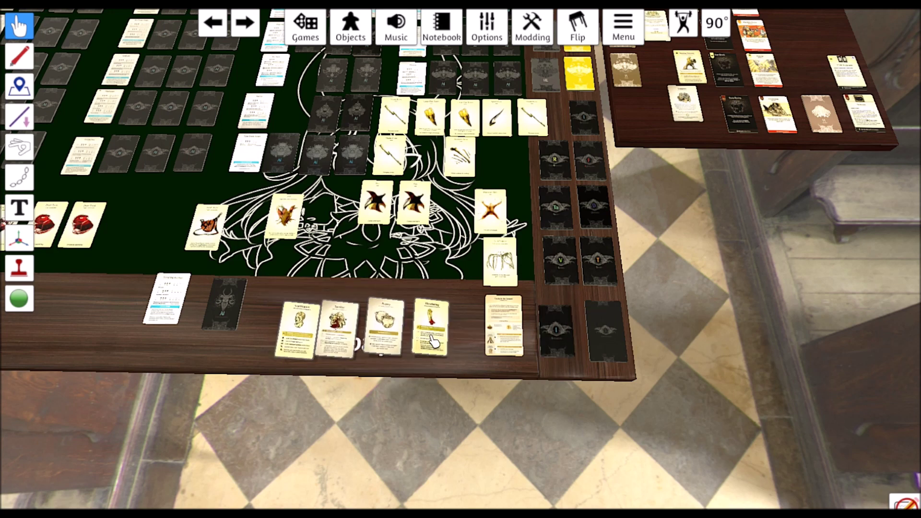
key("alt")
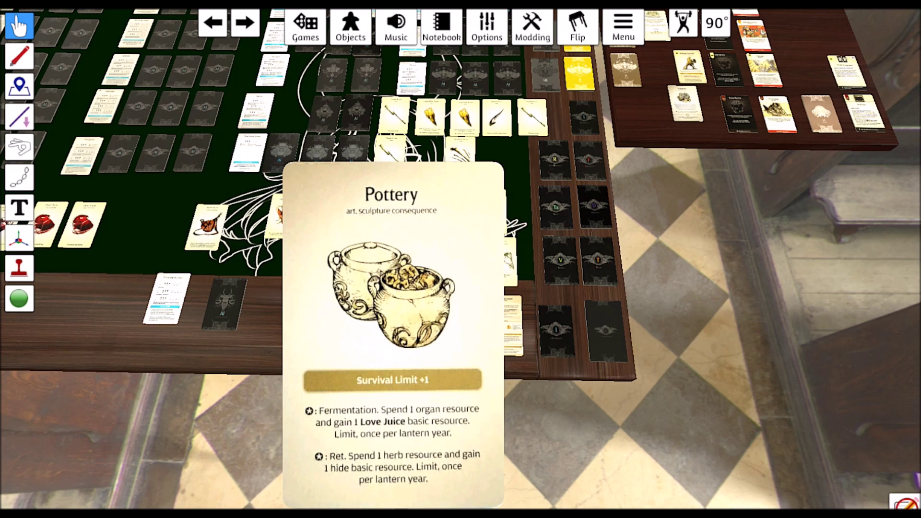
Preview the Bloodletting and Pottery innovation cards enlarged to compare them
key("alt")
key("alt")
key("alt")
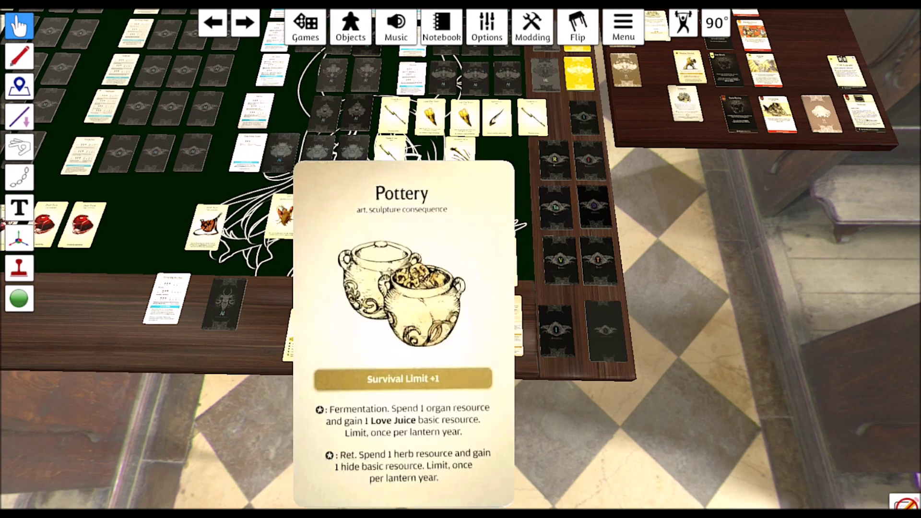
key("alt")
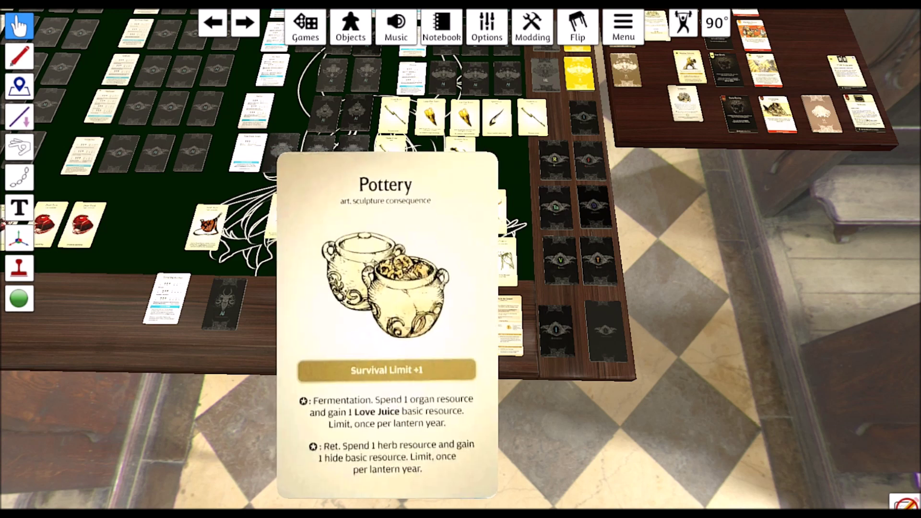
key("alt")
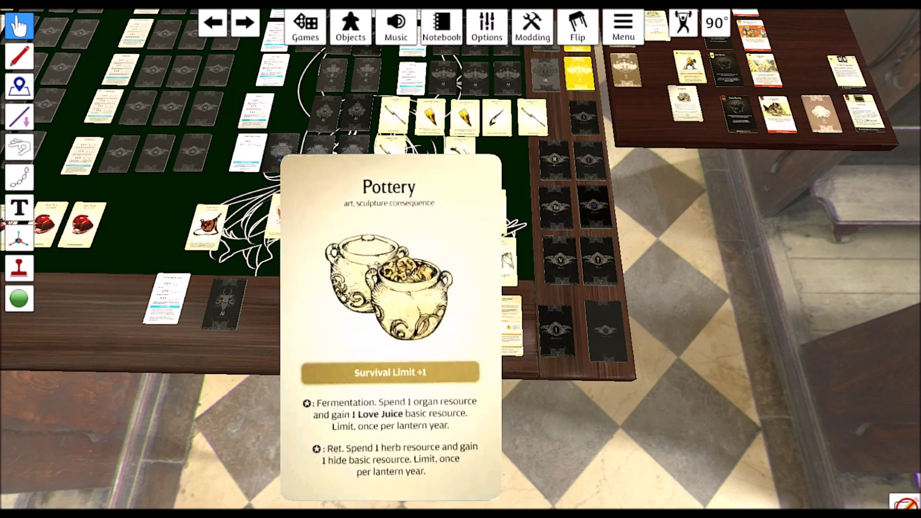
Move Pottery to the settlement table and stack the other three drawn cards face down
left_click_drag(383, 331, 321, 267)
left_click_drag(308, 339, 554, 339)
key("f")
left_click_drag(320, 267, 687, 103)
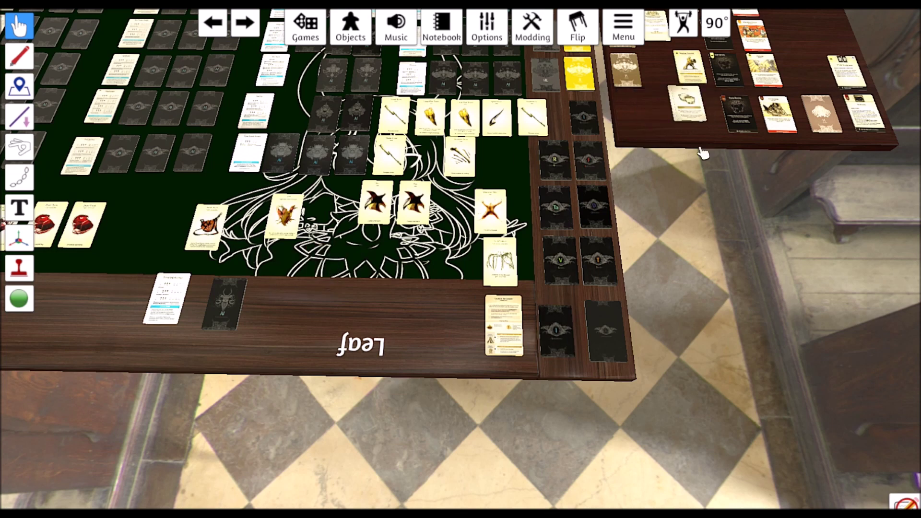
key("alt+Tab")
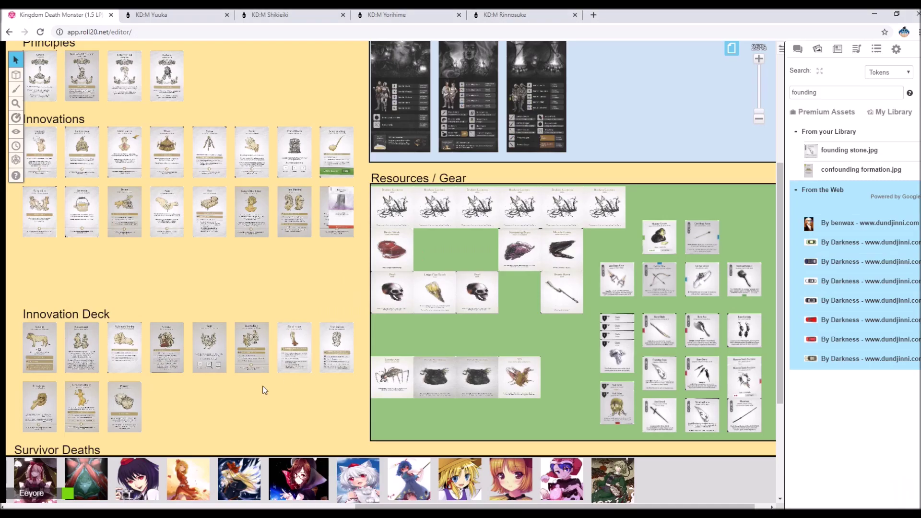
Move the Pottery card from the Innovation Deck into the Innovations rows
left_click_drag(128, 410, 171, 266)
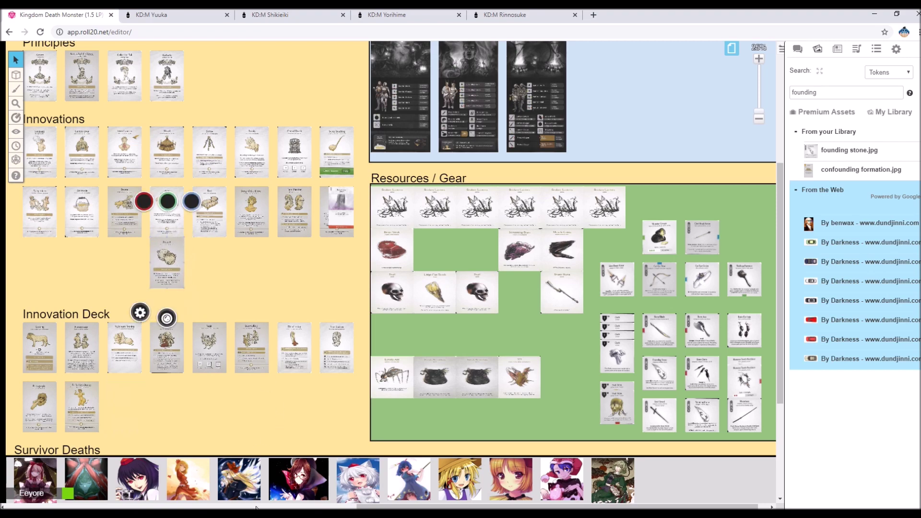
left_click_drag(446, 506, 342, 507)
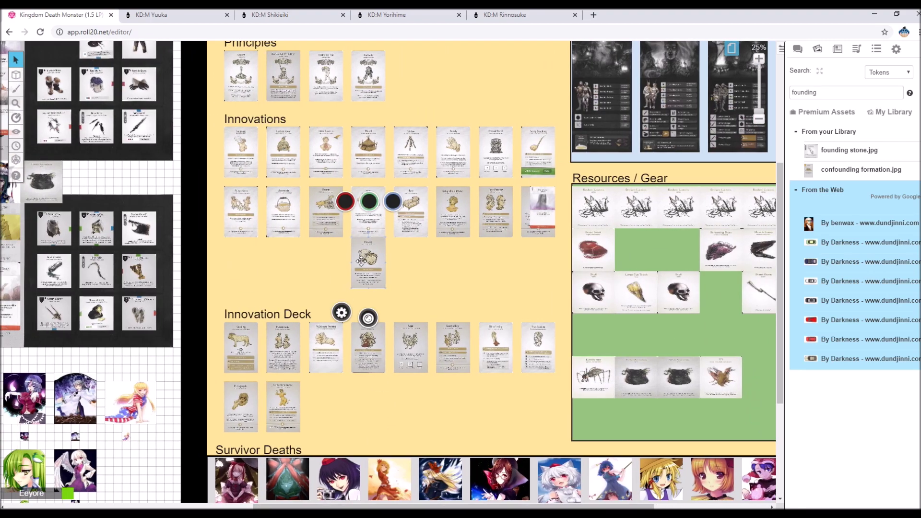
left_click_drag(360, 260, 234, 264)
scroll(307, 245, "up", 4)
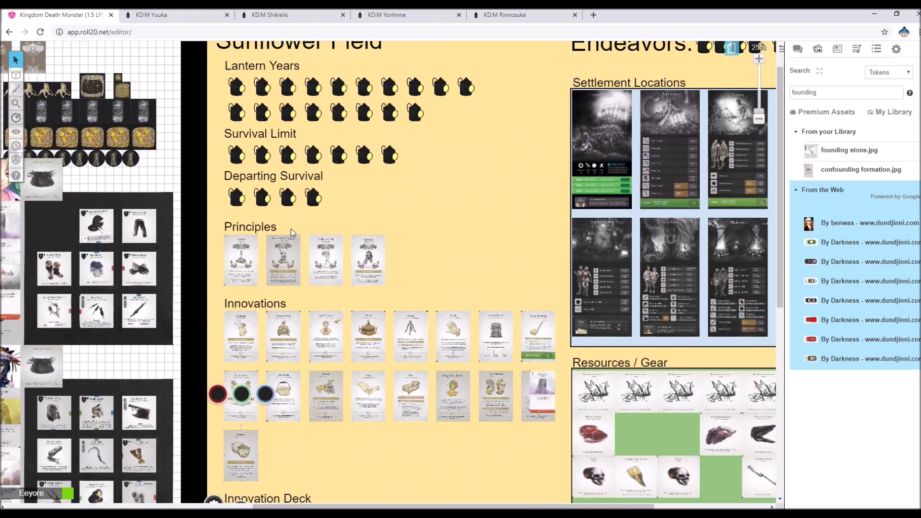
Paste an extra lantern token onto the Survival Limit track
right_click(389, 155)
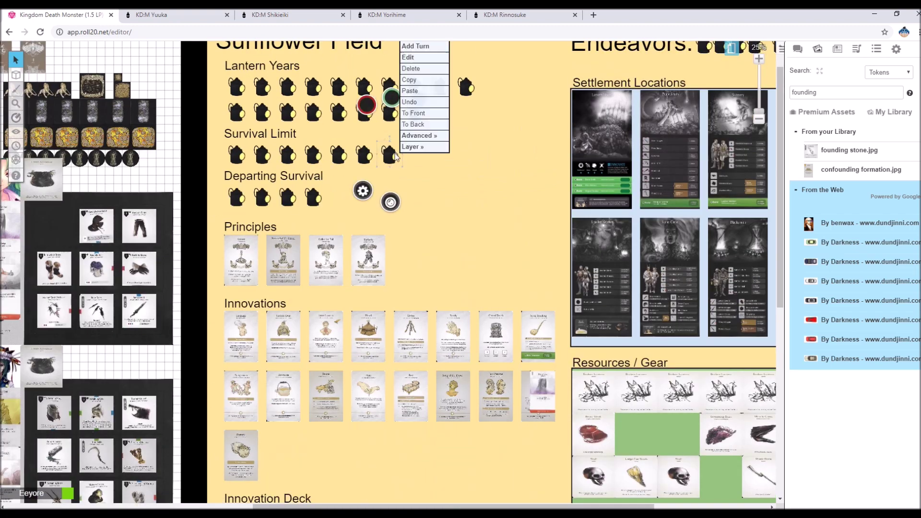
left_click(413, 91)
right_click(426, 154)
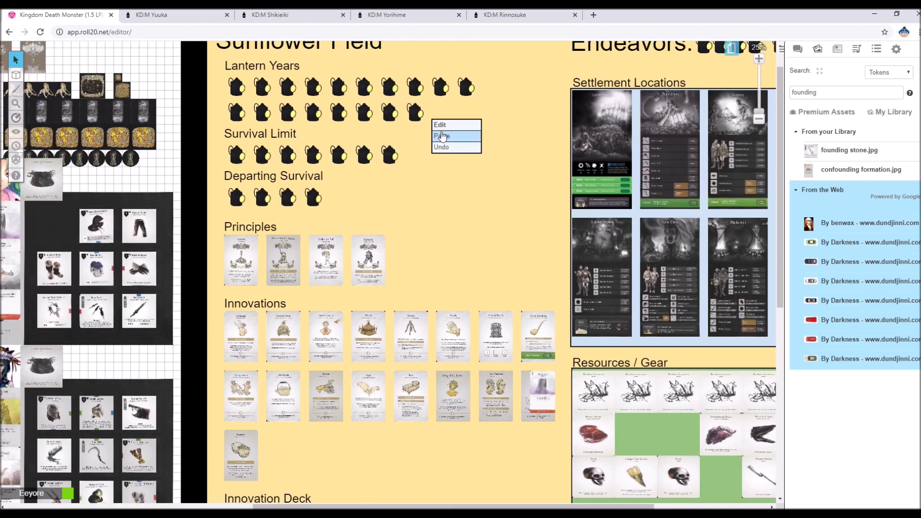
left_click(442, 135)
scroll(441, 249, "down", 4)
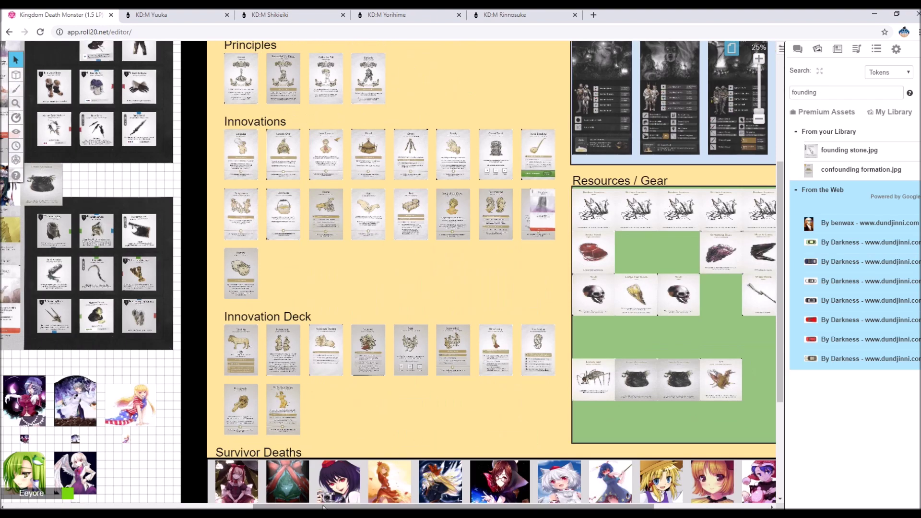
left_click_drag(322, 507, 120, 507)
Cut the two selected gear cards and paste them back onto empty board space
scroll(248, 276, "up", 1)
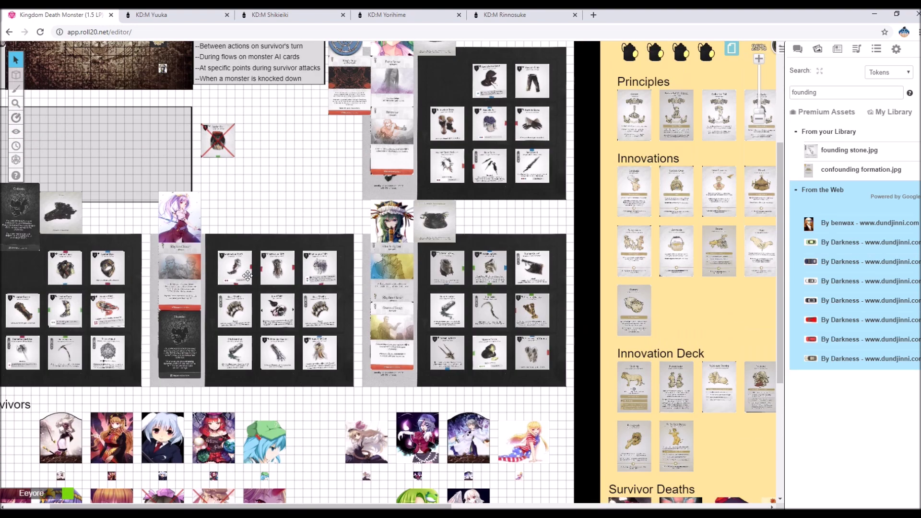
scroll(247, 275, "up", 1)
left_click(439, 70)
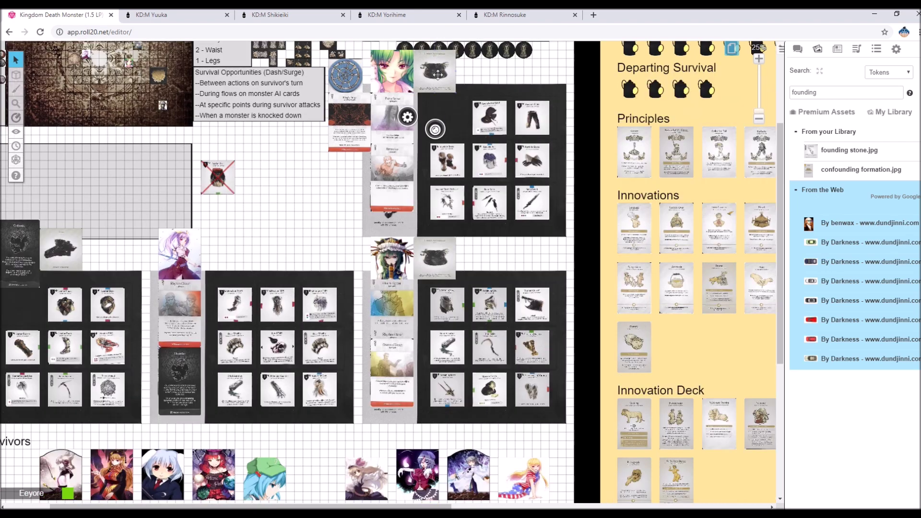
key("Delete")
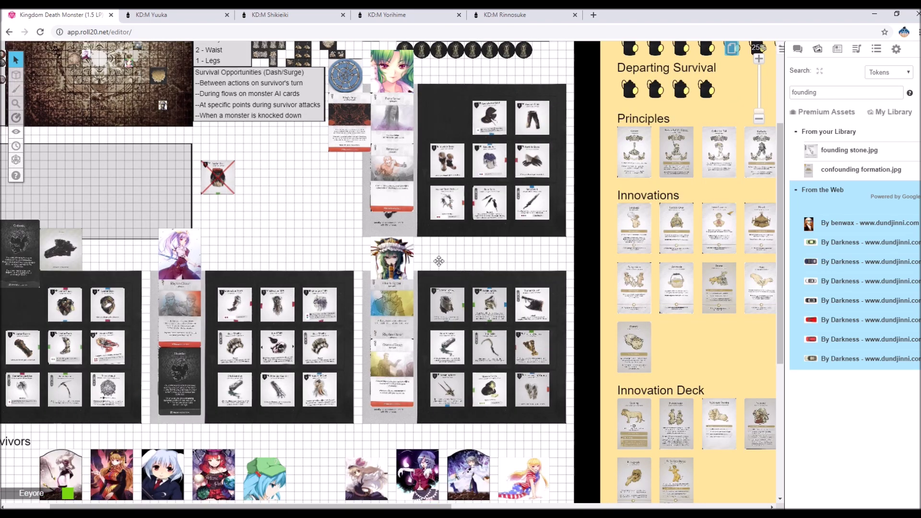
right_click(240, 392)
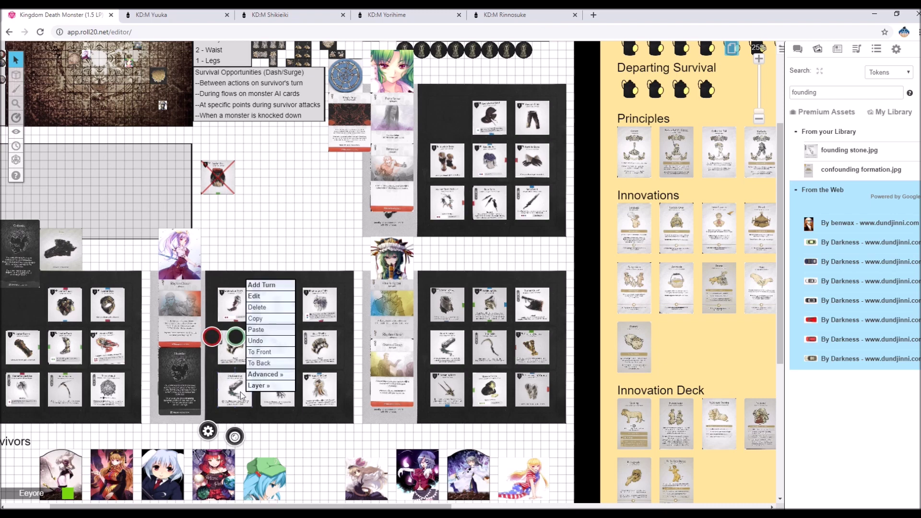
left_click(300, 215)
right_click(299, 216)
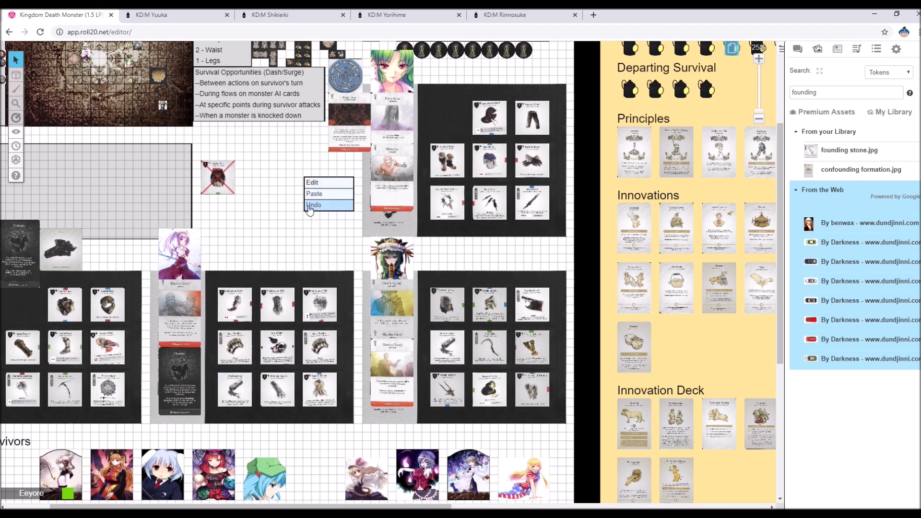
right_click(257, 236)
left_click(270, 216)
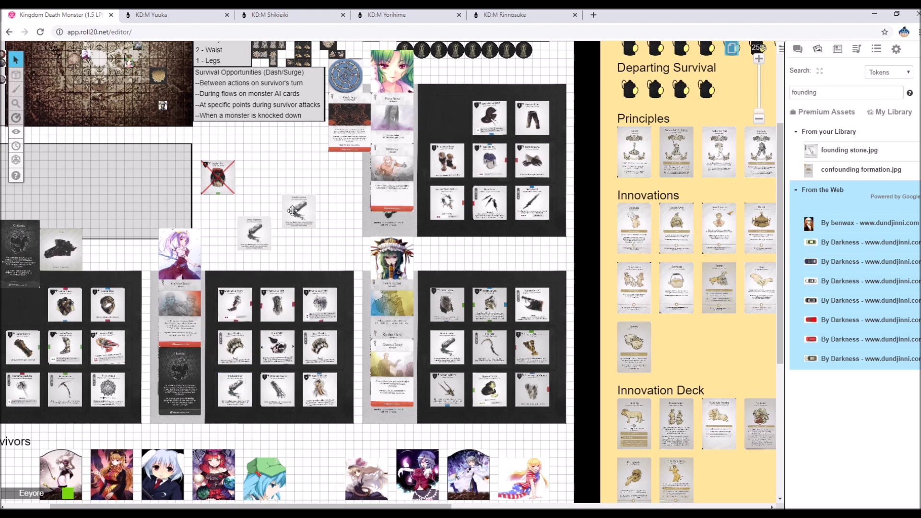
Drop one pasted card into the survivor's gear grid and the dark resource card into Resources / Gear
left_click_drag(258, 239, 27, 311)
left_click_drag(75, 259, 751, 366)
left_click_drag(404, 508, 707, 440)
left_click_drag(136, 372, 653, 302)
left_click(467, 369)
scroll(491, 349, "down", 3)
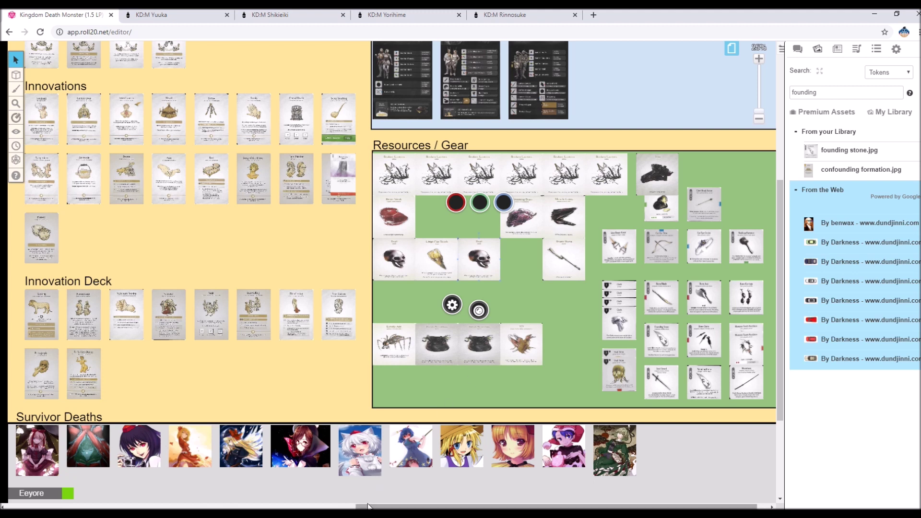
Drag the last Endeavors lantern token over to the right-hand column
left_click_drag(369, 506, 384, 506)
left_click(496, 310)
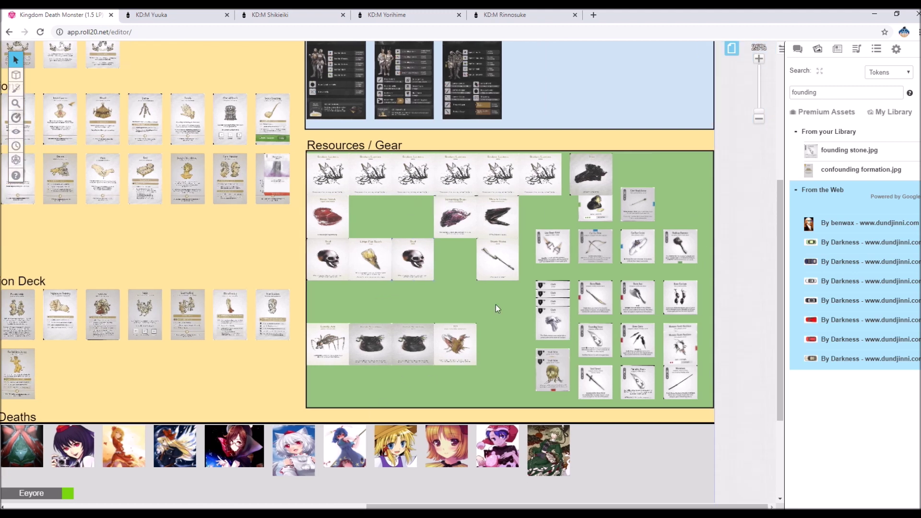
scroll(499, 295, "up", 8)
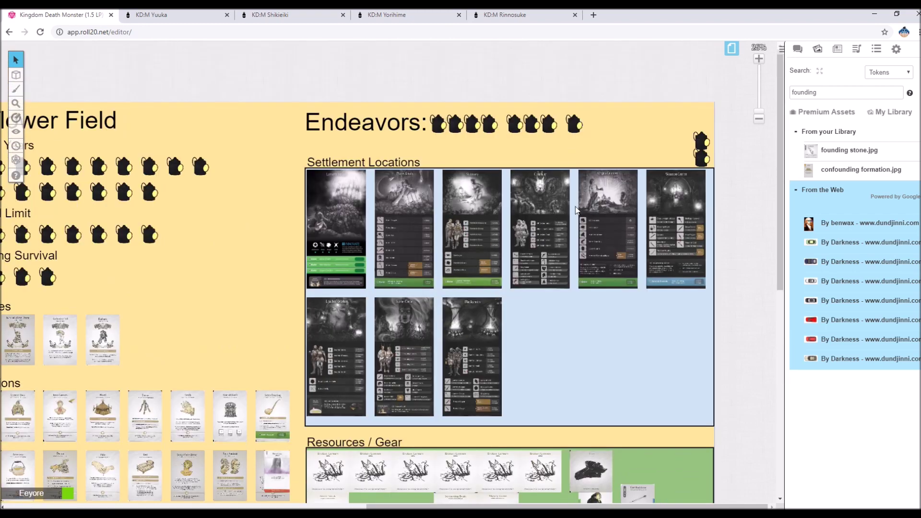
scroll(575, 209, "down", 6)
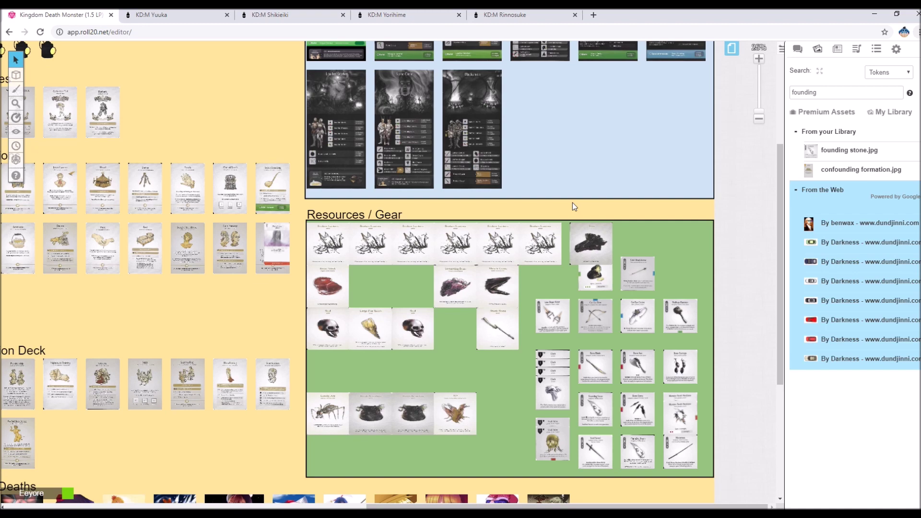
scroll(572, 202, "up", 6)
left_click_drag(570, 124, 702, 125)
scroll(543, 346, "down", 5)
scroll(543, 347, "down", 2)
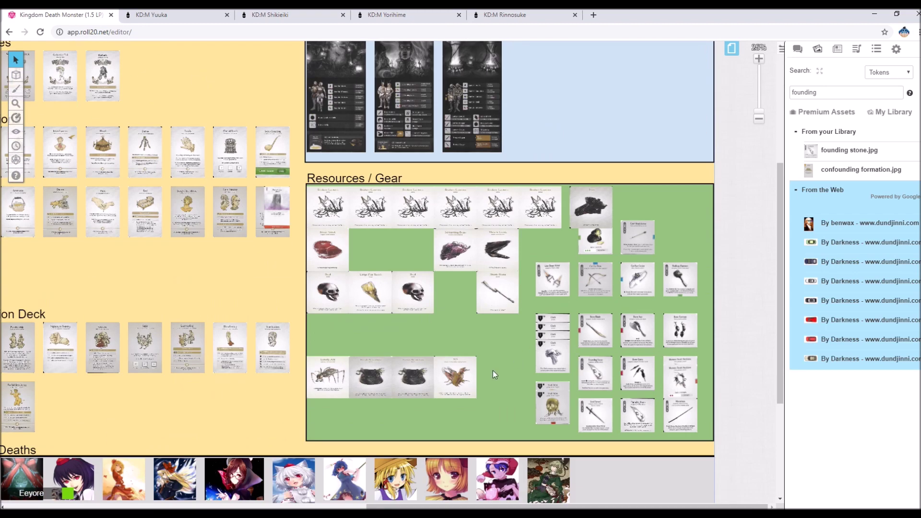
Drop the Monster Hide card onto its stack in Tabletop Simulator, then return to Roll20
key("alt+Tab")
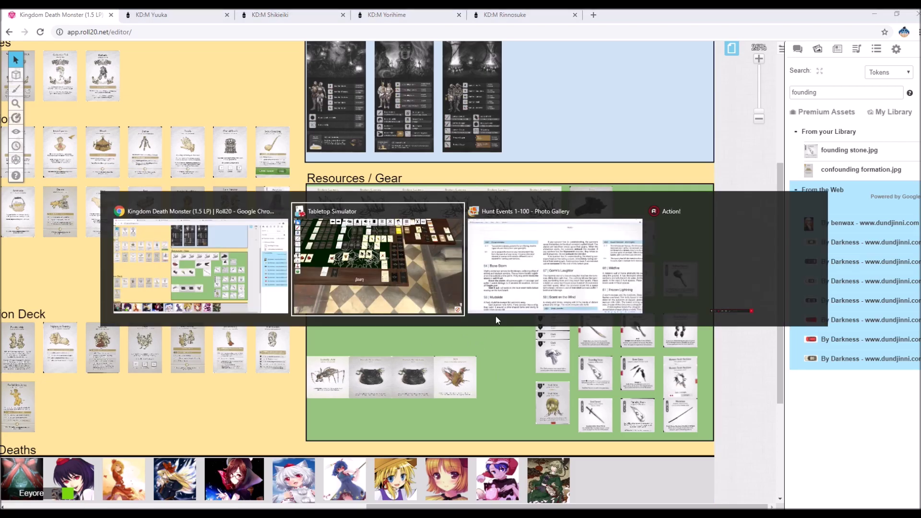
left_click_drag(489, 216, 555, 158)
key("alt+Tab")
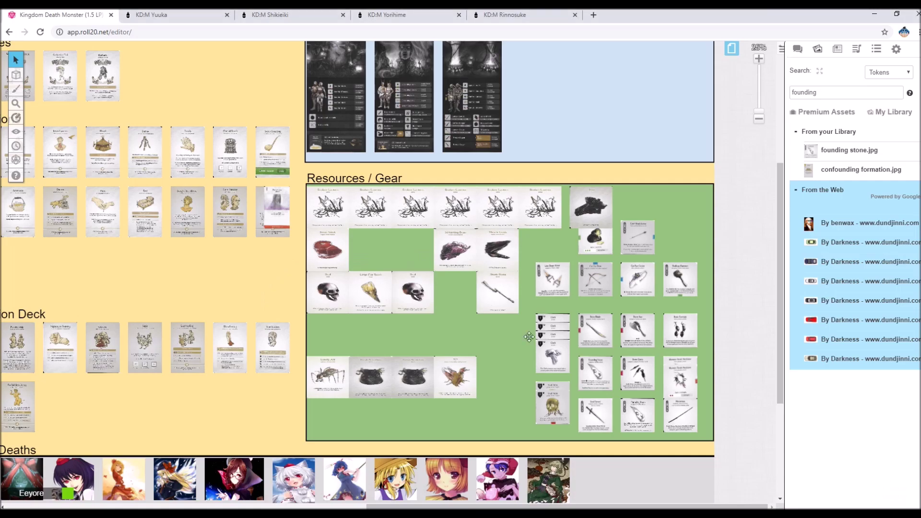
left_click_drag(472, 506, 88, 494)
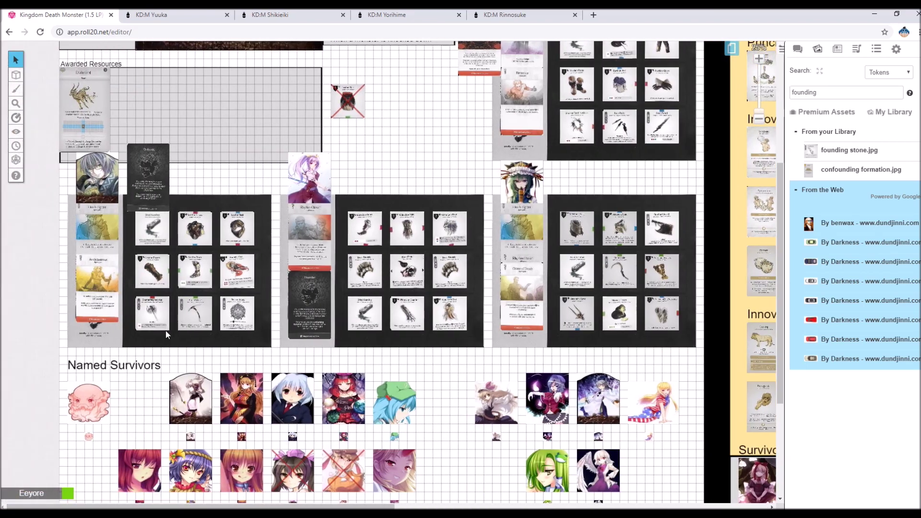
Swap the crossed-out card into the first survivor's gear slot and remove its red X marker
left_click_drag(341, 105, 222, 172)
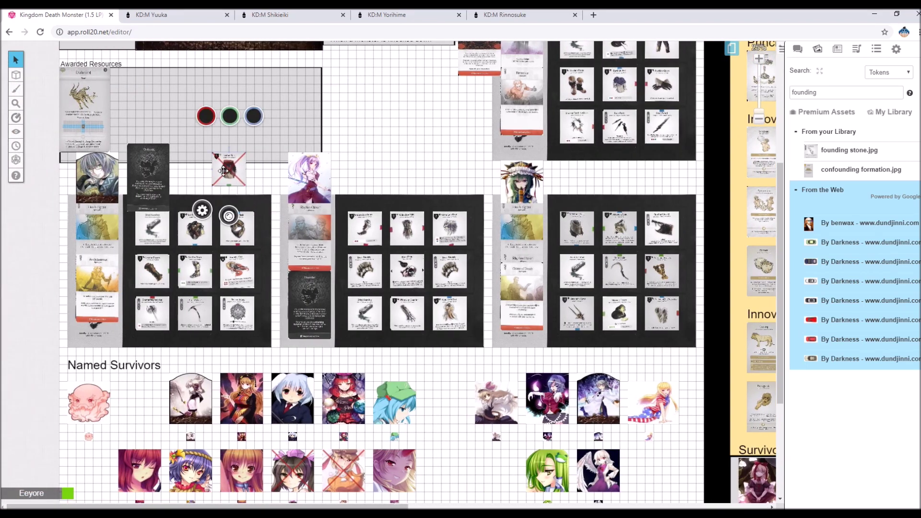
left_click_drag(228, 254, 364, 109)
left_click_drag(229, 171, 238, 270)
left_click(242, 321)
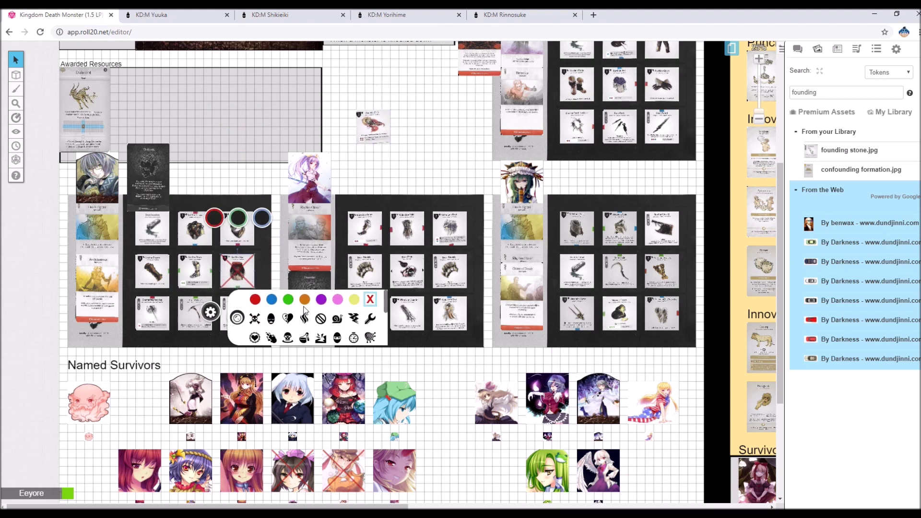
left_click(370, 300)
left_click(376, 155)
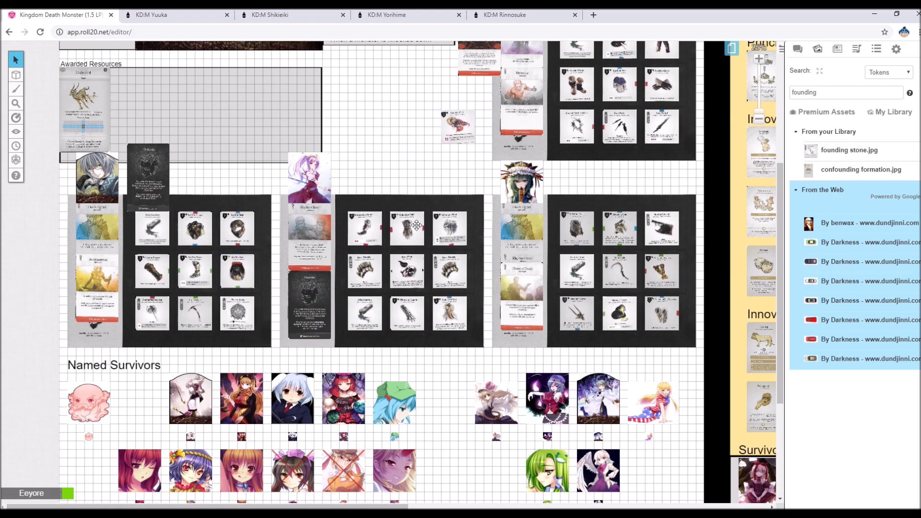
Move the small gear card into an empty Resources / Gear slot
left_click_drag(324, 507, 675, 486)
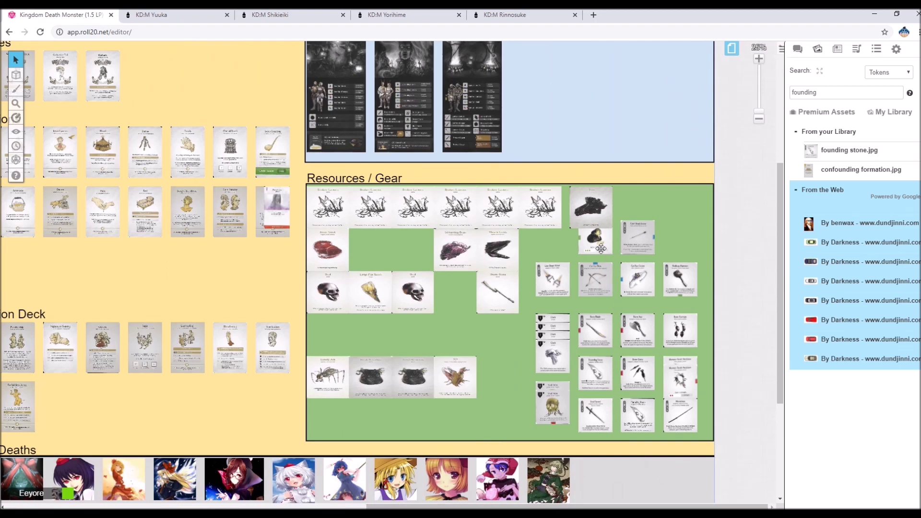
left_click_drag(600, 248, 685, 246)
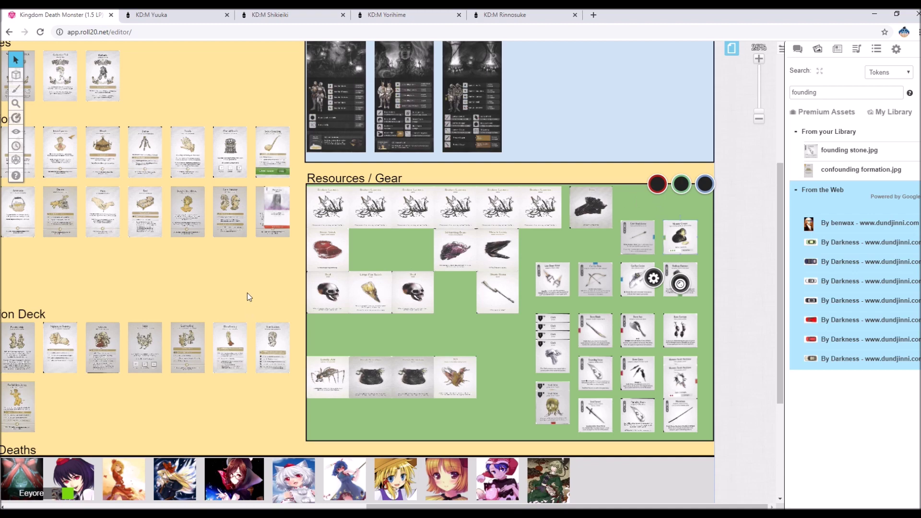
left_click(431, 299)
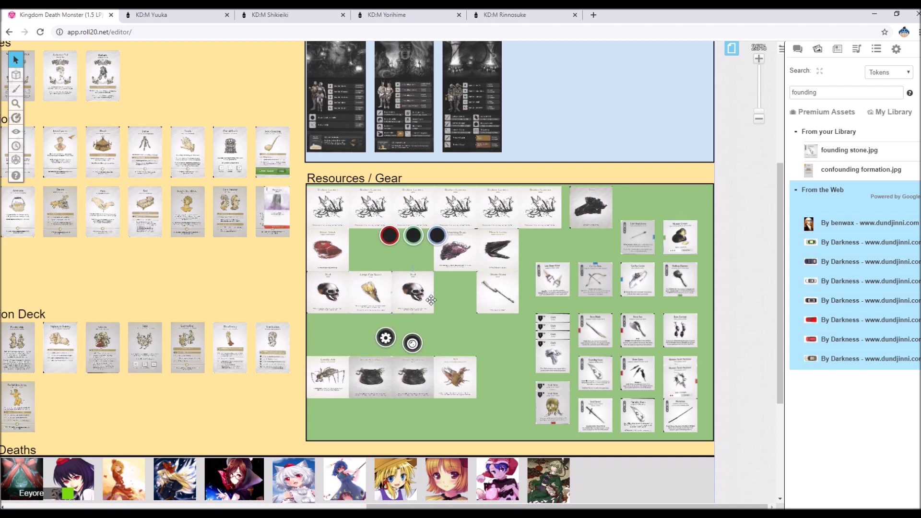
left_click(495, 287)
scroll(480, 292, "up", 3)
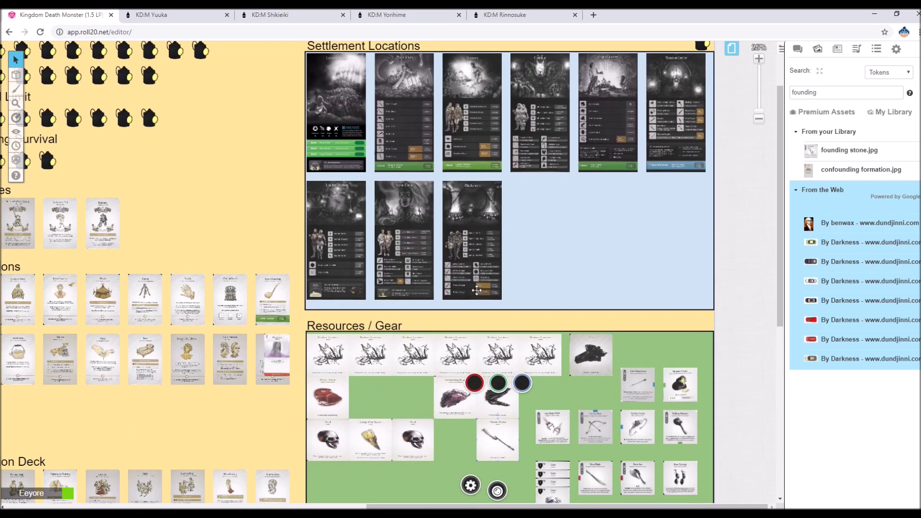
Zoom and scroll until the Blacksmith card's Lantern armour costs are readable above Resources / Gear
left_click_drag(755, 120, 756, 103)
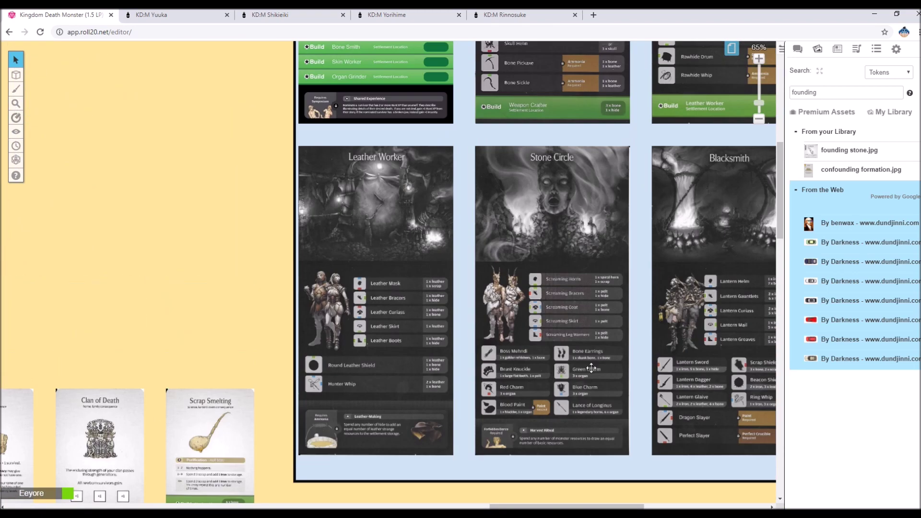
left_click_drag(508, 504, 548, 504)
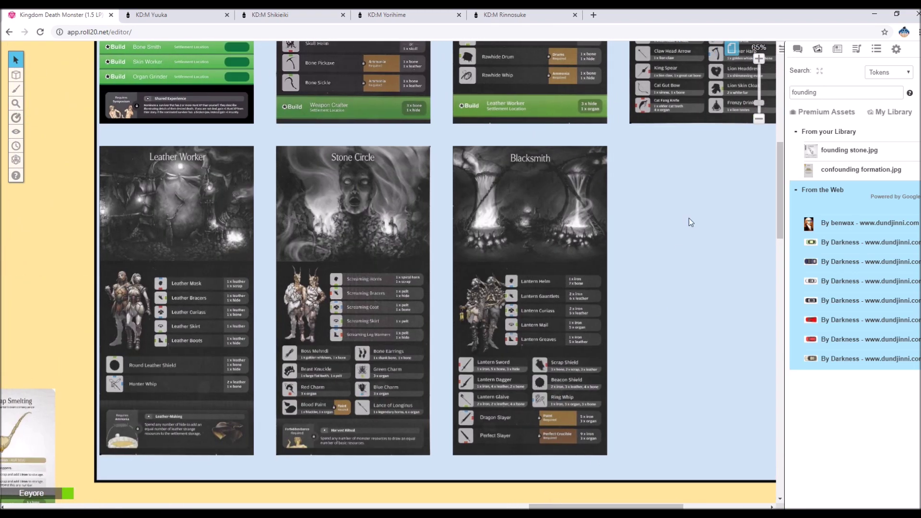
left_click_drag(757, 104, 757, 98)
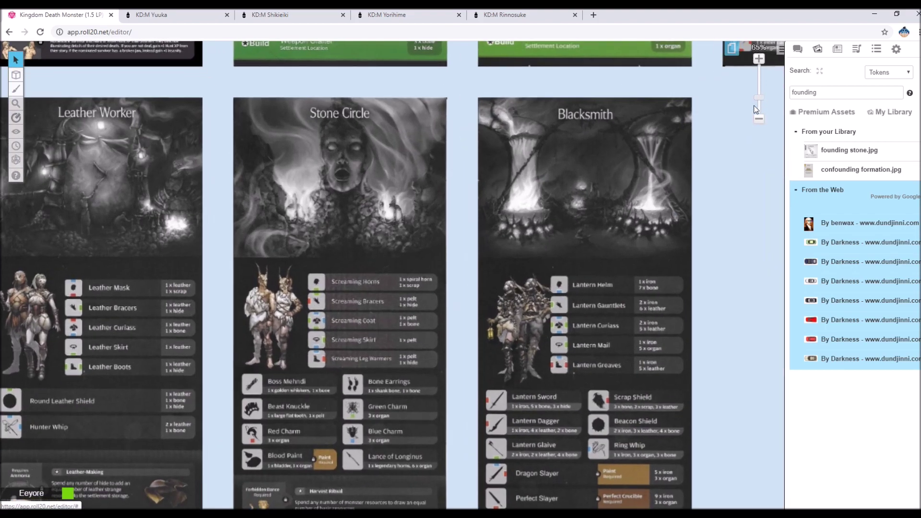
scroll(684, 232, "down", 9)
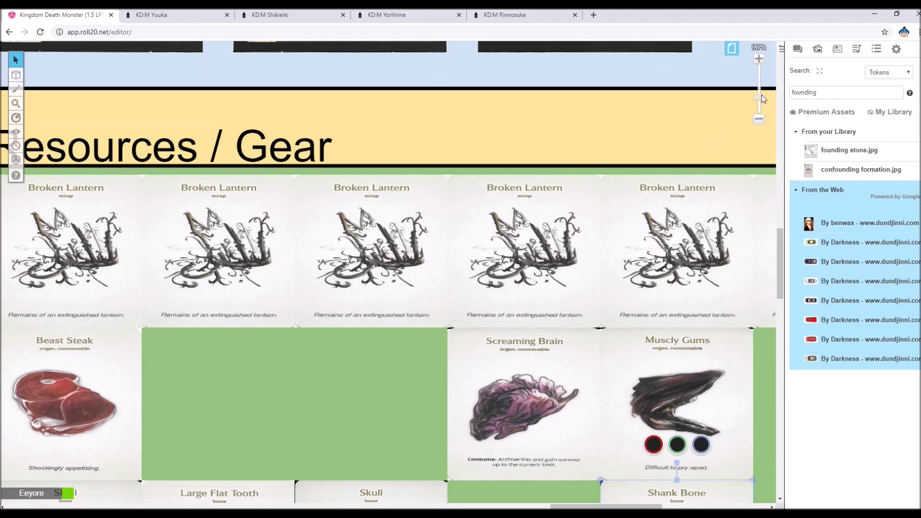
left_click_drag(761, 97, 759, 104)
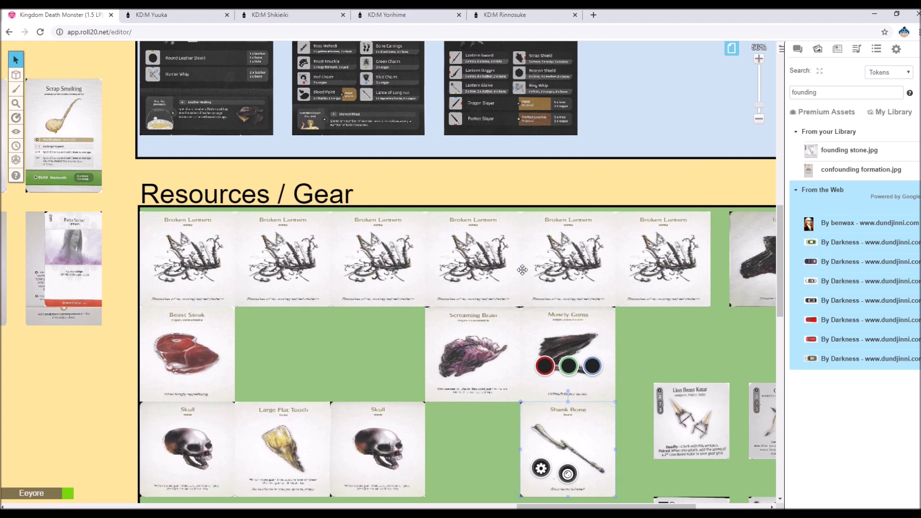
scroll(613, 255, "up", 3)
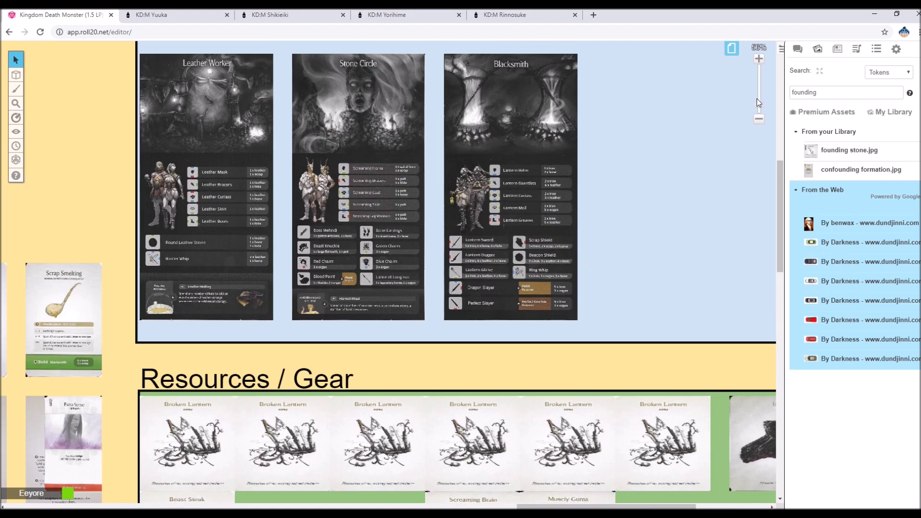
left_click_drag(758, 110, 759, 94)
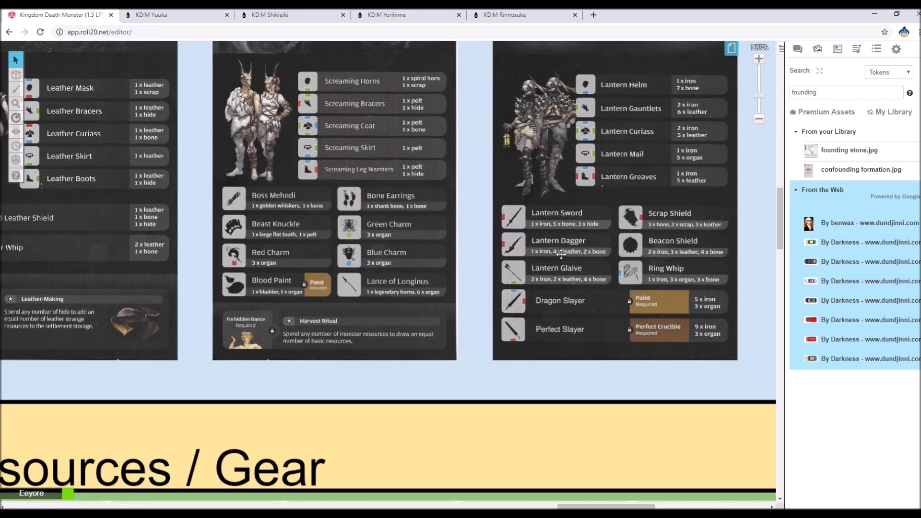
In the Journal, collapse Severe Injuries and expand the Gear and Blacksmith folders
left_click(837, 50)
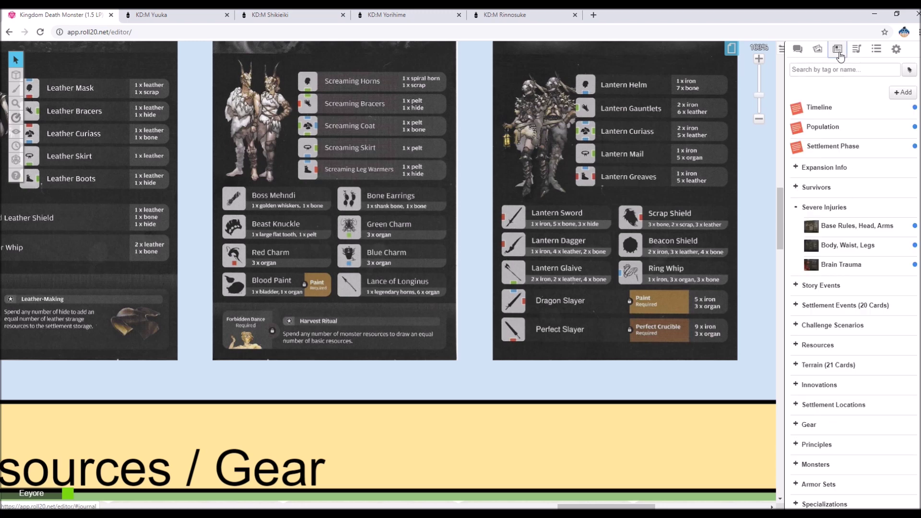
left_click(832, 207)
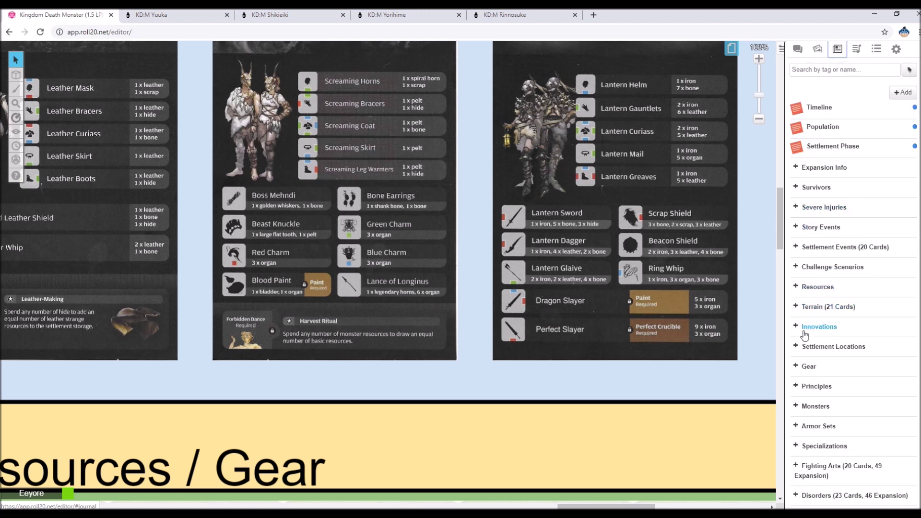
left_click(814, 365)
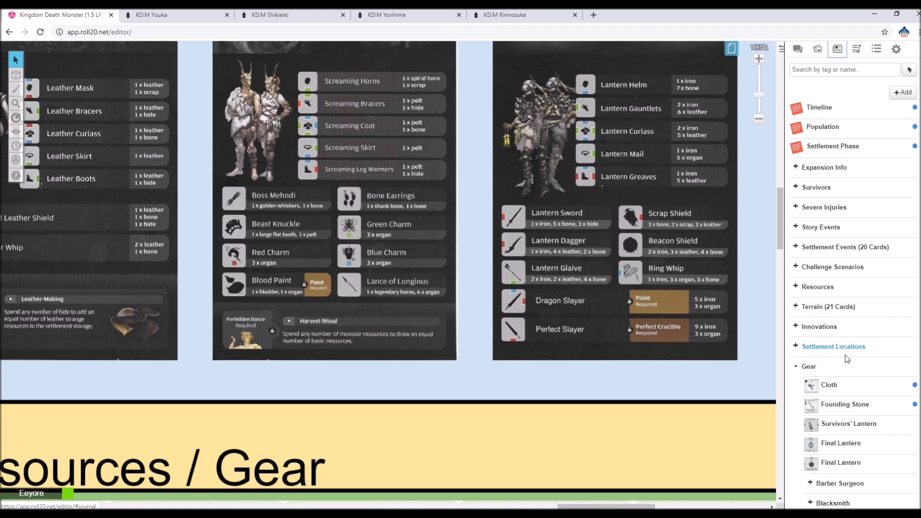
scroll(822, 326, "down", 5)
left_click(834, 261)
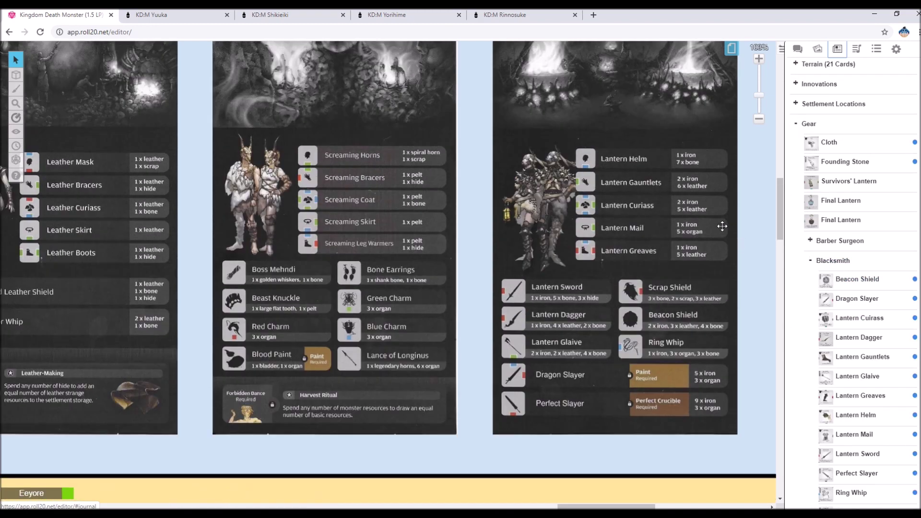
scroll(741, 243, "up", 3)
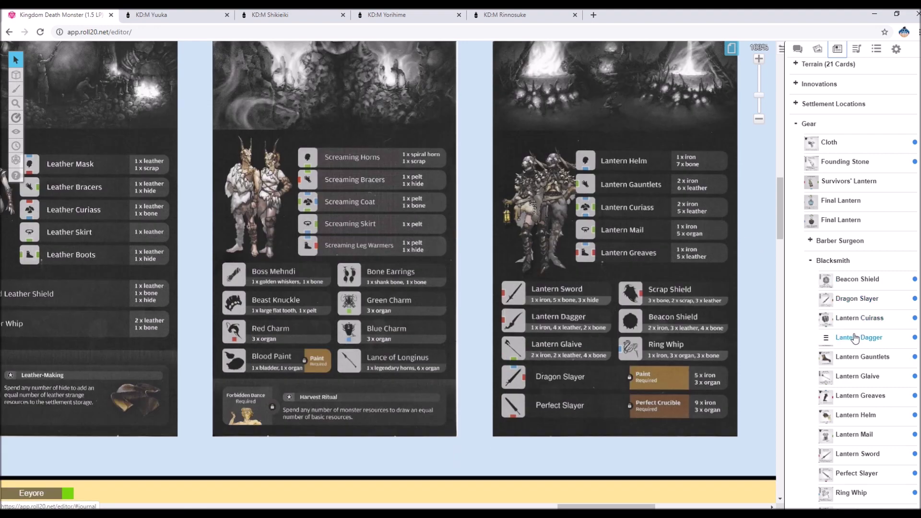
Open the Lantern Gauntlets and Lantern Greaves handouts and move them to the left
left_click(862, 358)
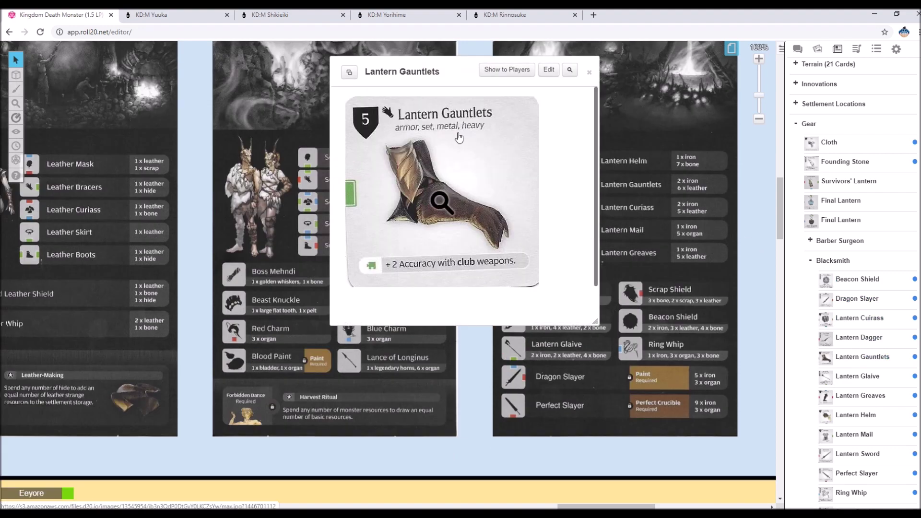
left_click_drag(430, 90, 233, 104)
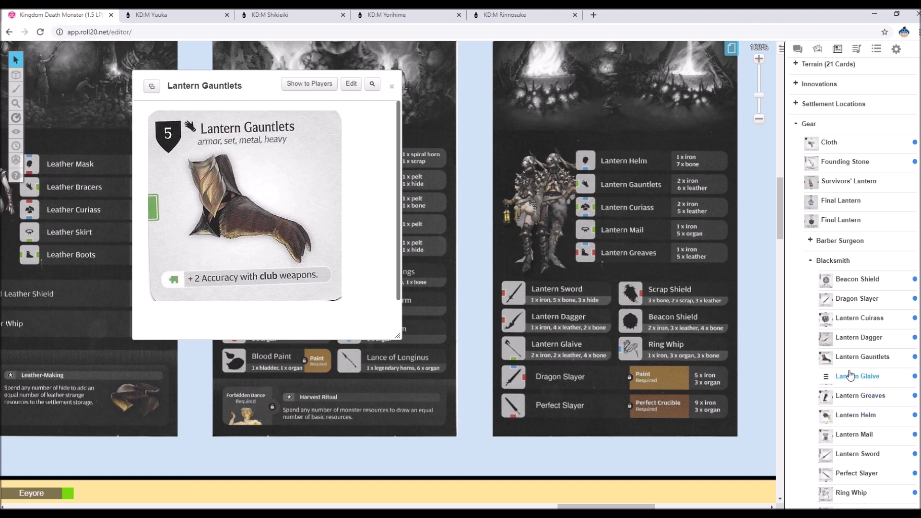
left_click(844, 396)
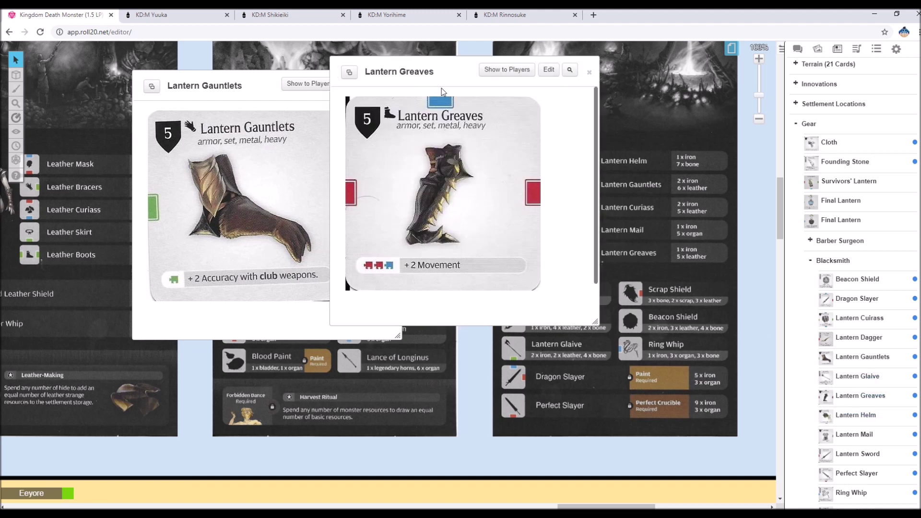
left_click_drag(422, 74, 240, 157)
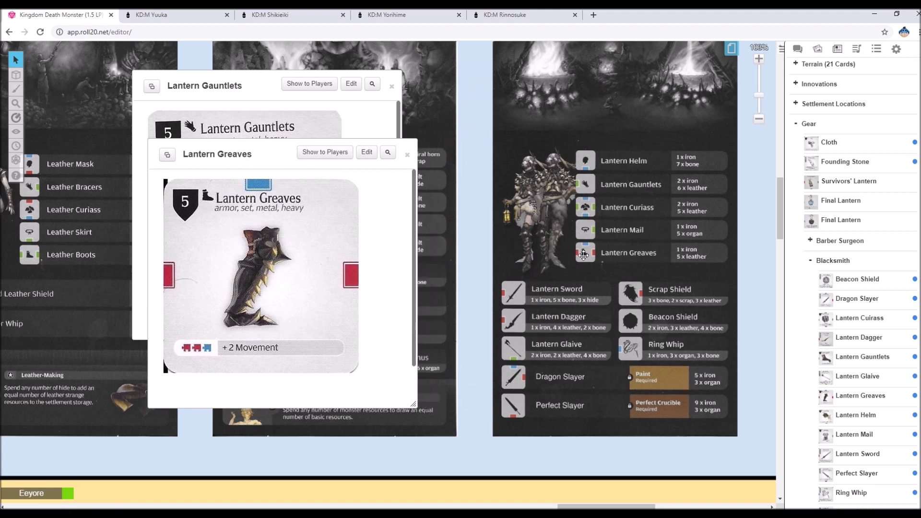
scroll(829, 320, "down", 2)
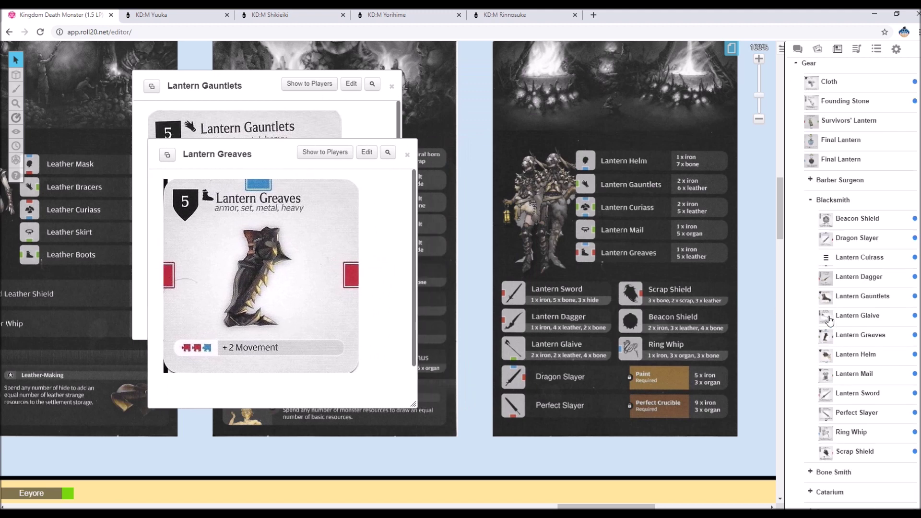
Glance at Lantern Mail, then open Lantern Cuirass and place it beside the Greaves
left_click(854, 338)
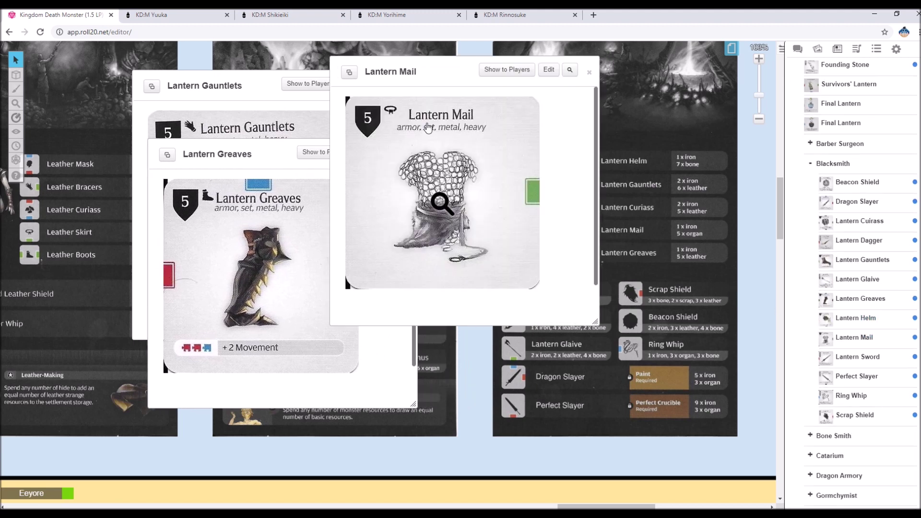
left_click(589, 72)
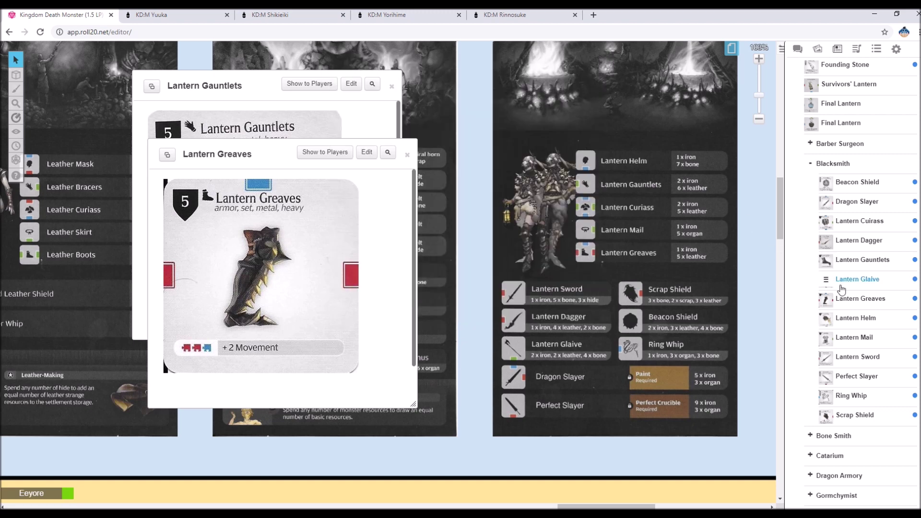
left_click(859, 221)
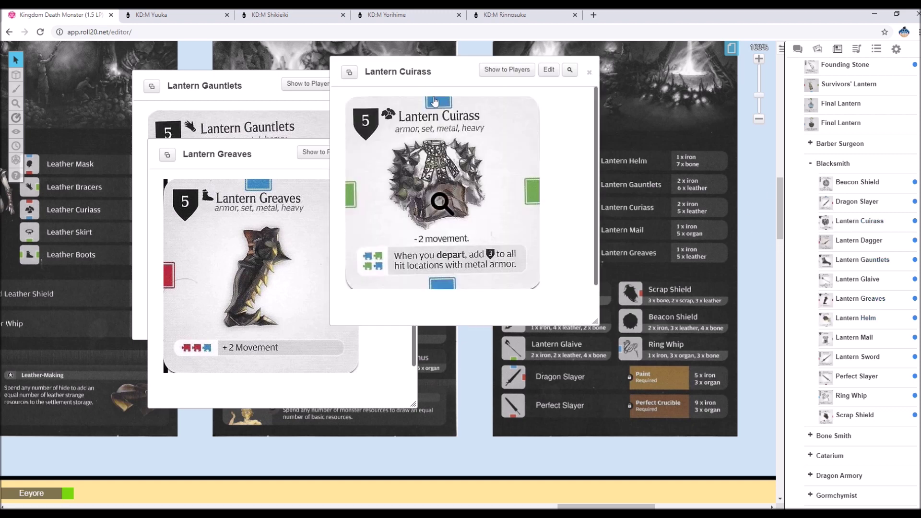
left_click_drag(431, 74, 286, 189)
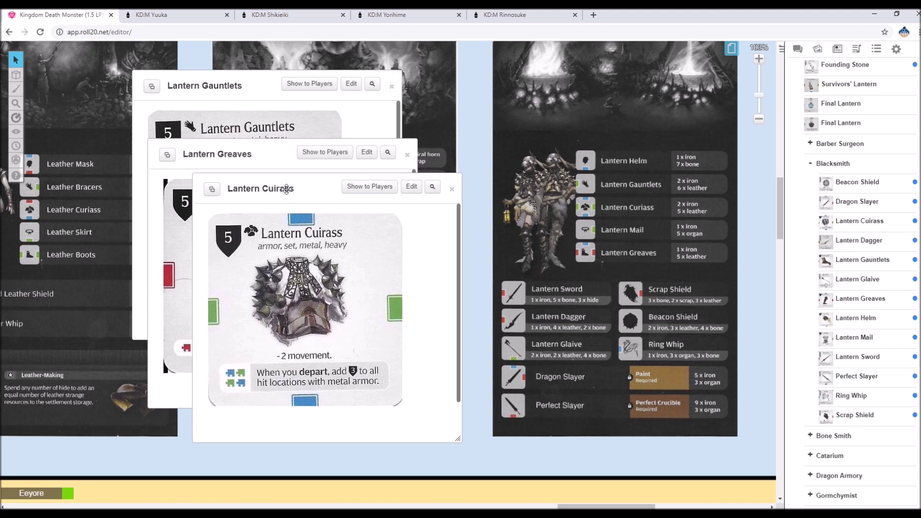
left_click_drag(286, 189, 480, 186)
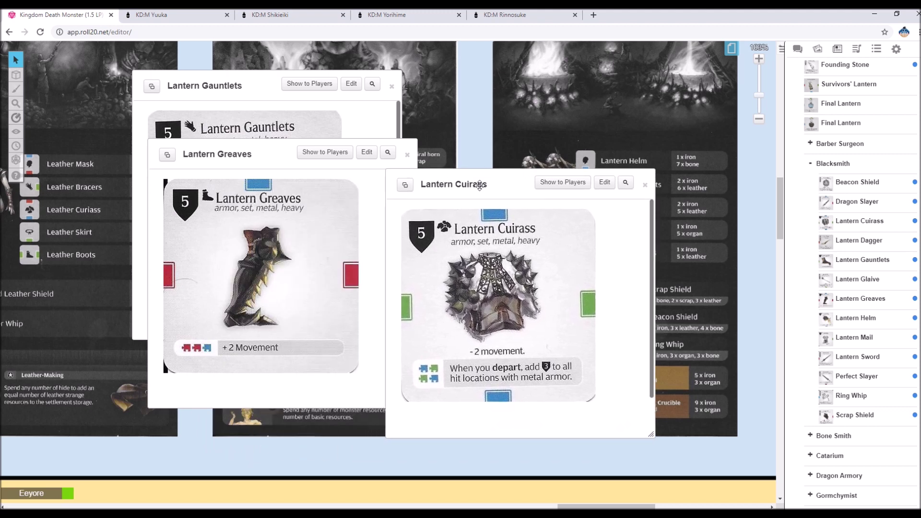
left_click_drag(480, 185, 407, 175)
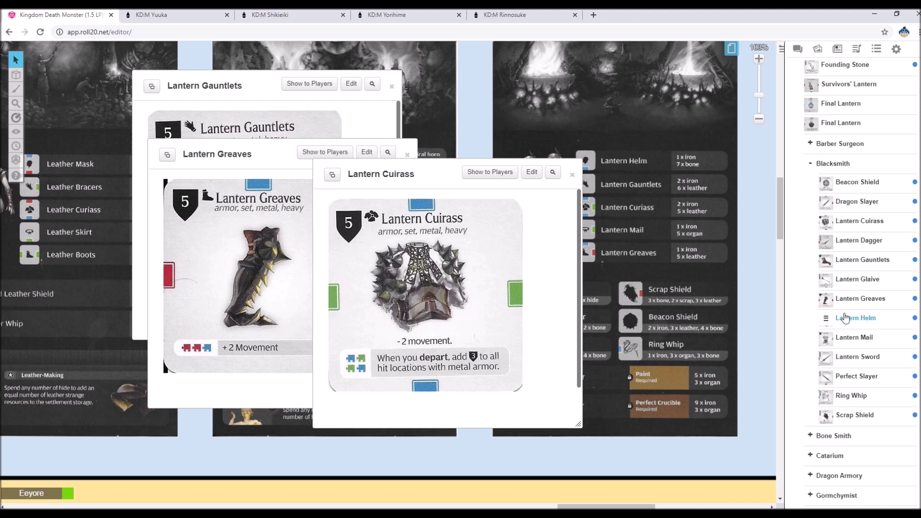
Check the Ring Whip, Dragon Slayer and Lantern Dagger handouts and bring Lantern Greaves forward
left_click(854, 396)
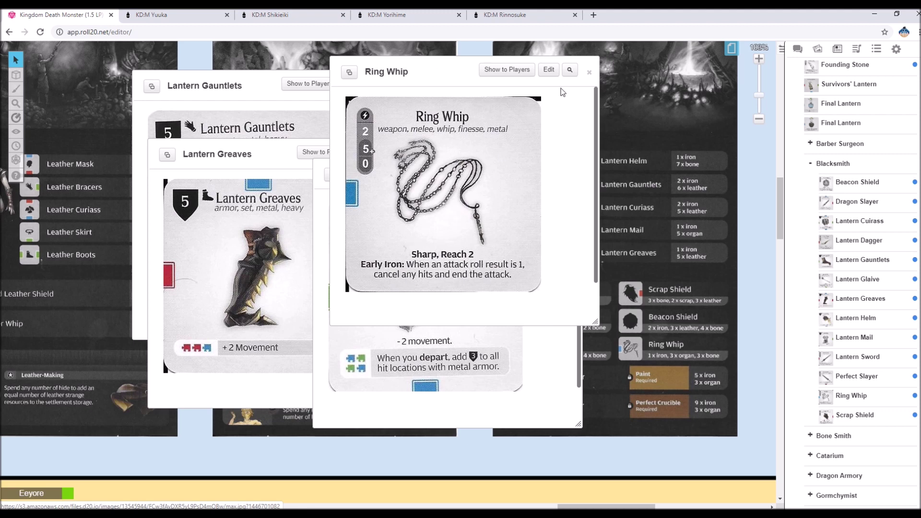
left_click(589, 71)
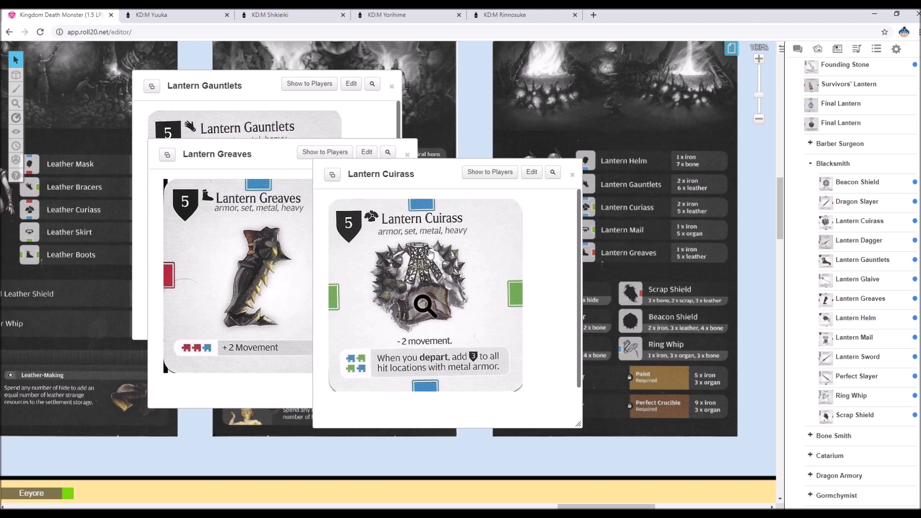
left_click_drag(373, 183, 488, 170)
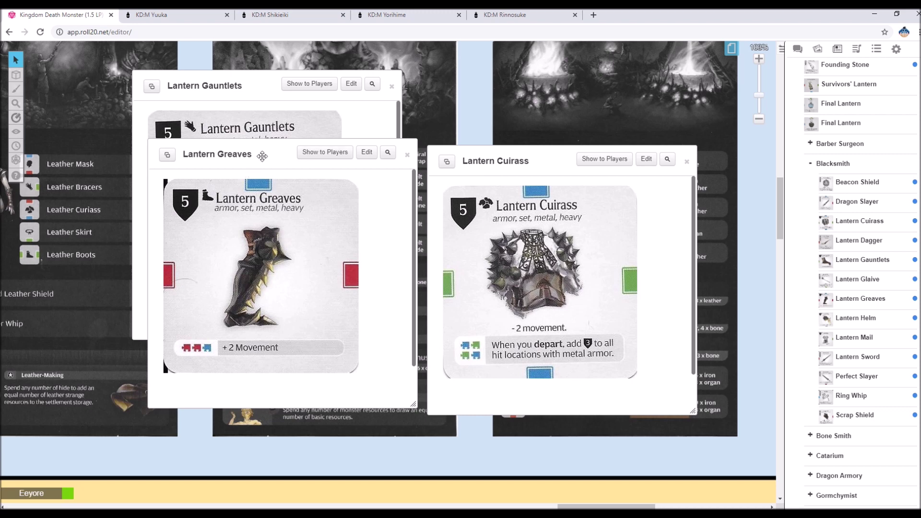
left_click_drag(262, 155, 526, 136)
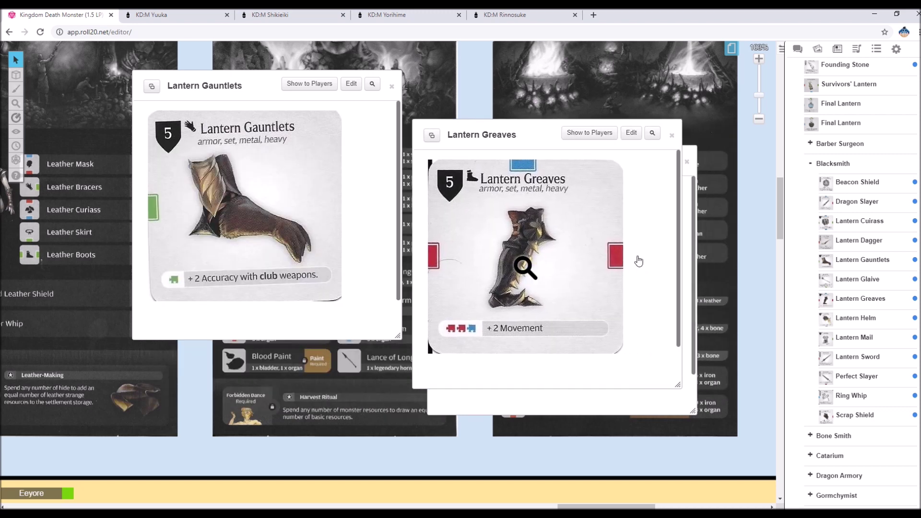
left_click(852, 201)
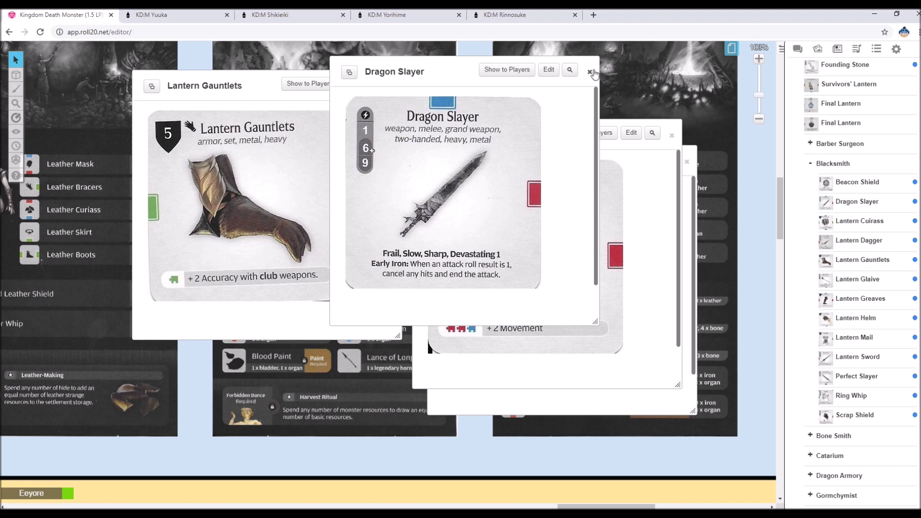
left_click(590, 72)
left_click(854, 241)
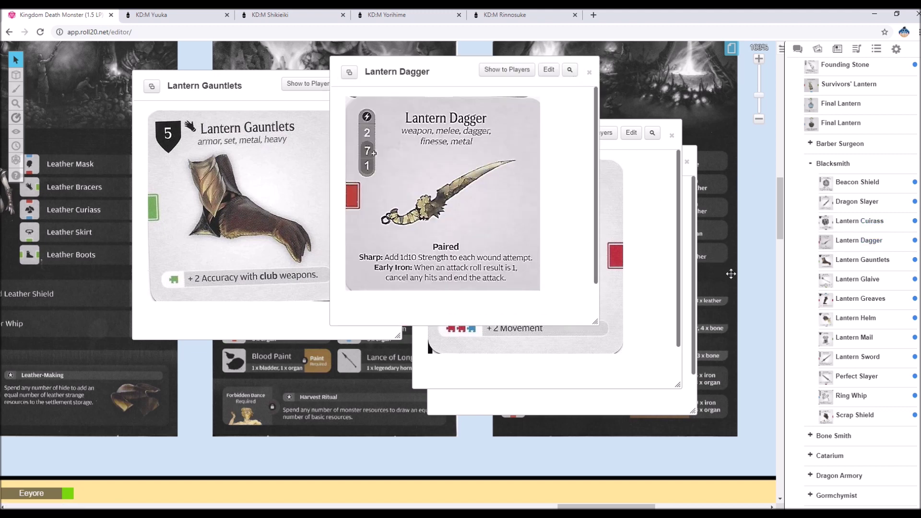
left_click(589, 75)
Close the Lantern Gauntlets and Cuirass handouts, leaving Lantern Greaves open higher up
left_click_drag(533, 143, 450, 153)
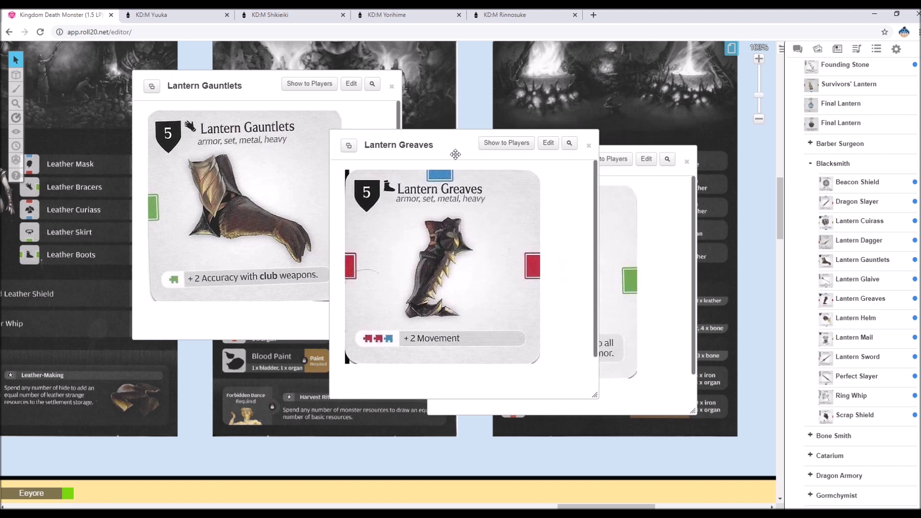
left_click(391, 87)
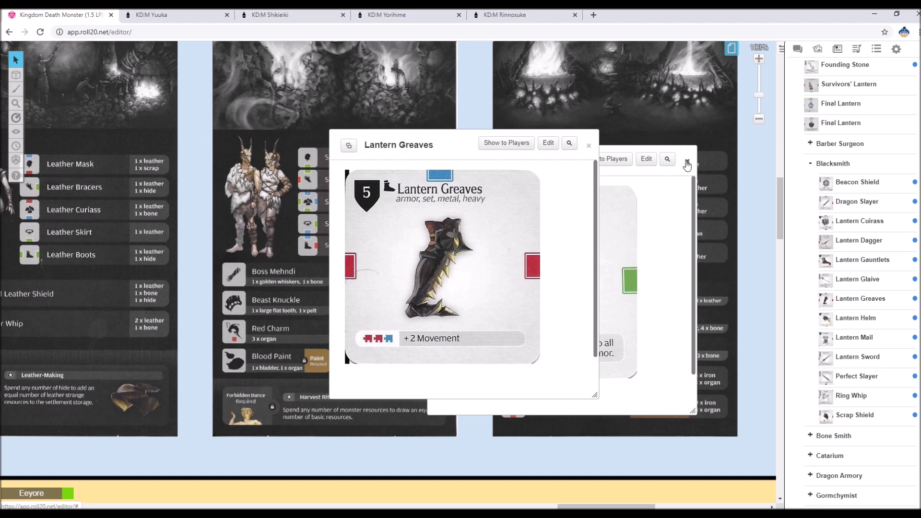
left_click_drag(462, 147, 280, 154)
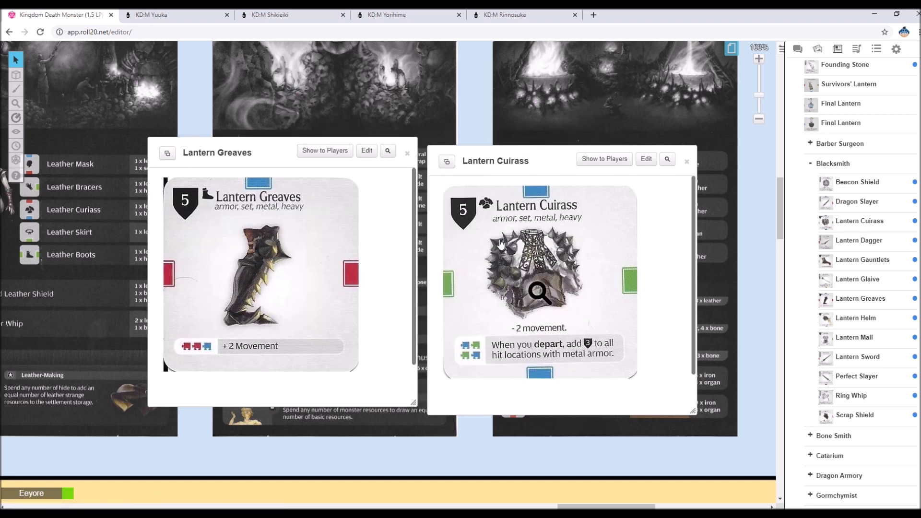
left_click(687, 161)
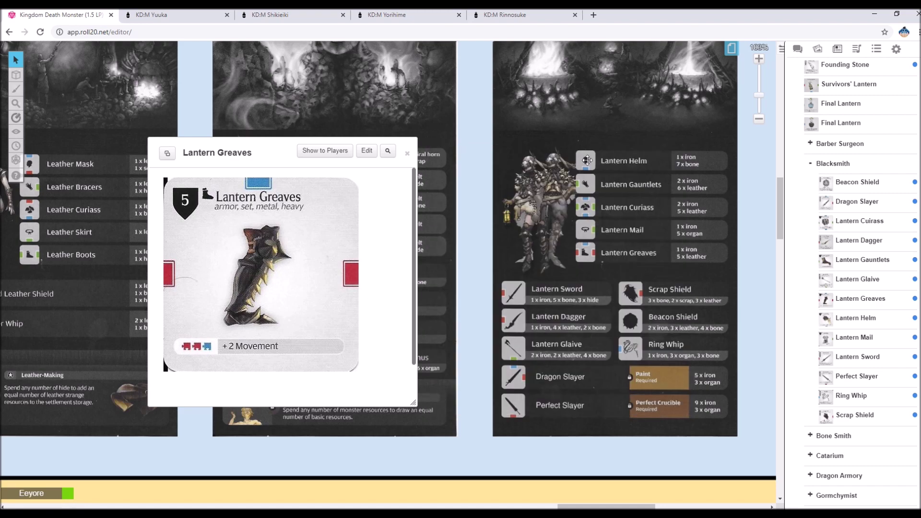
left_click_drag(248, 145, 346, 86)
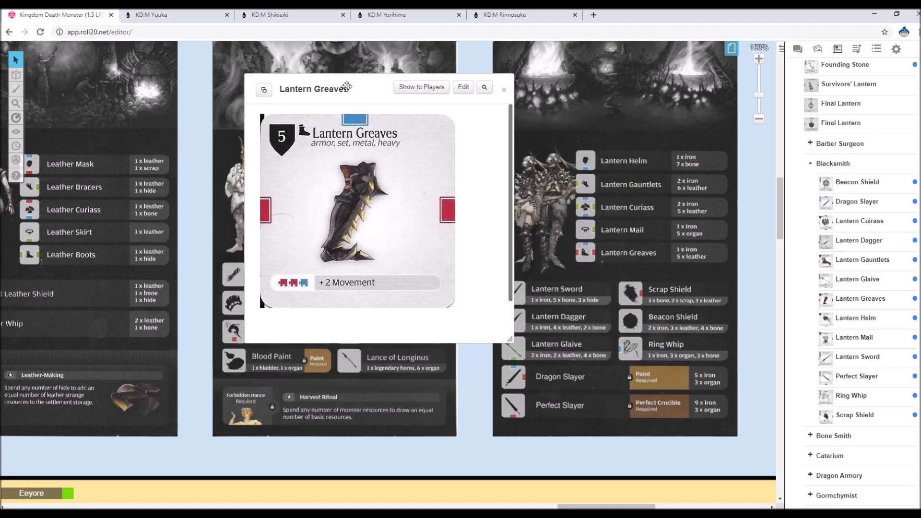
Scroll to Resources / Gear and zoom the board out
scroll(606, 286, "down", 3)
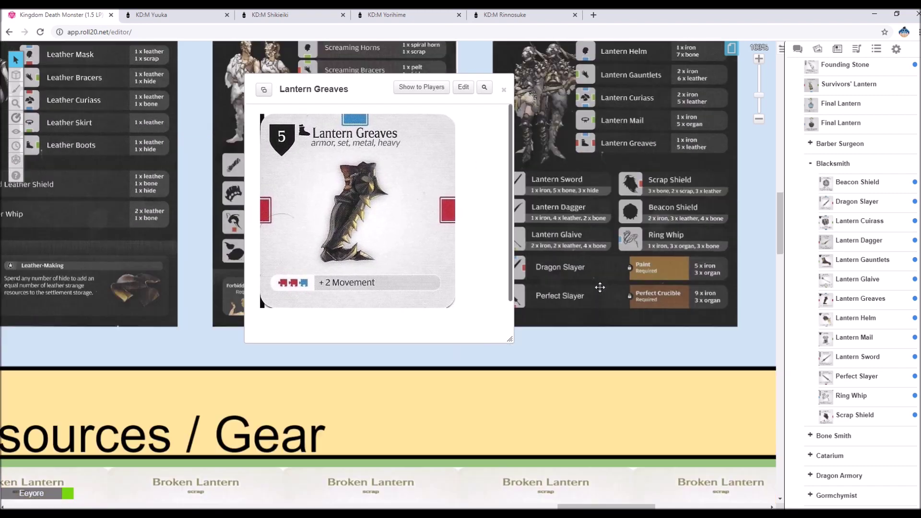
scroll(481, 272, "down", 1)
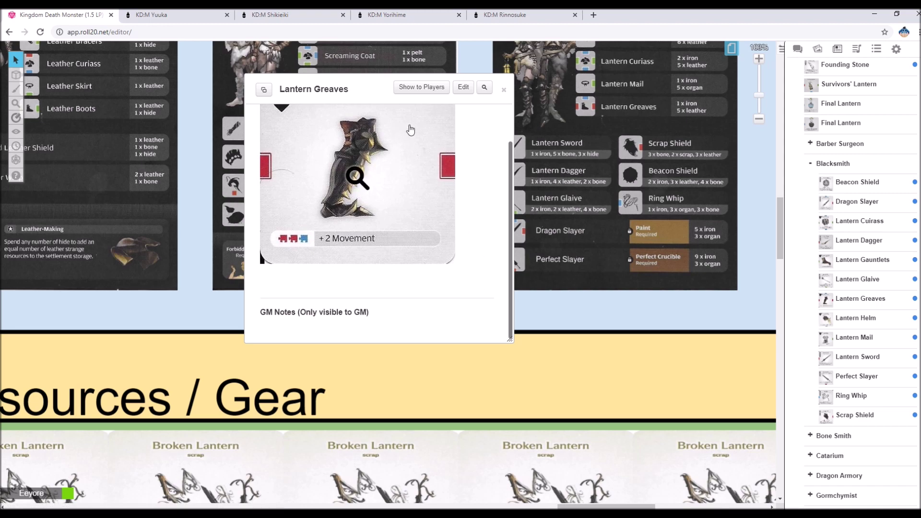
scroll(606, 230, "up", 2)
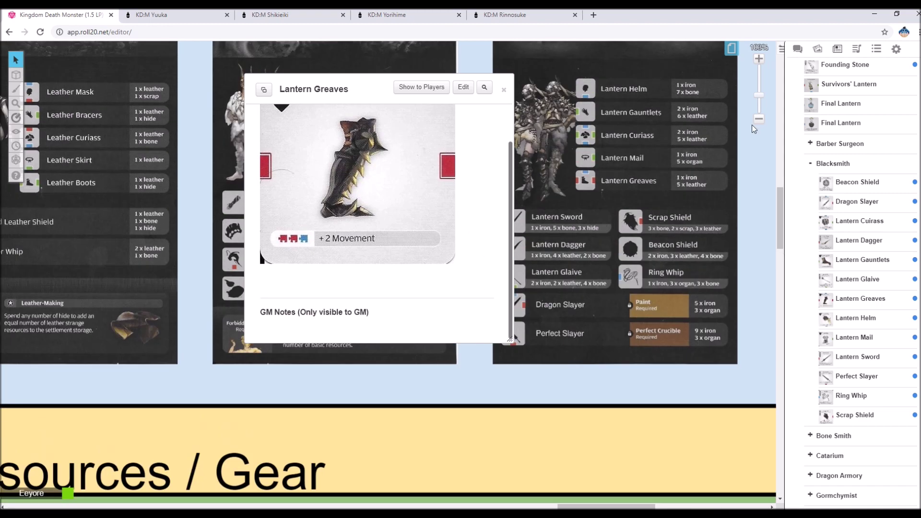
left_click(759, 101)
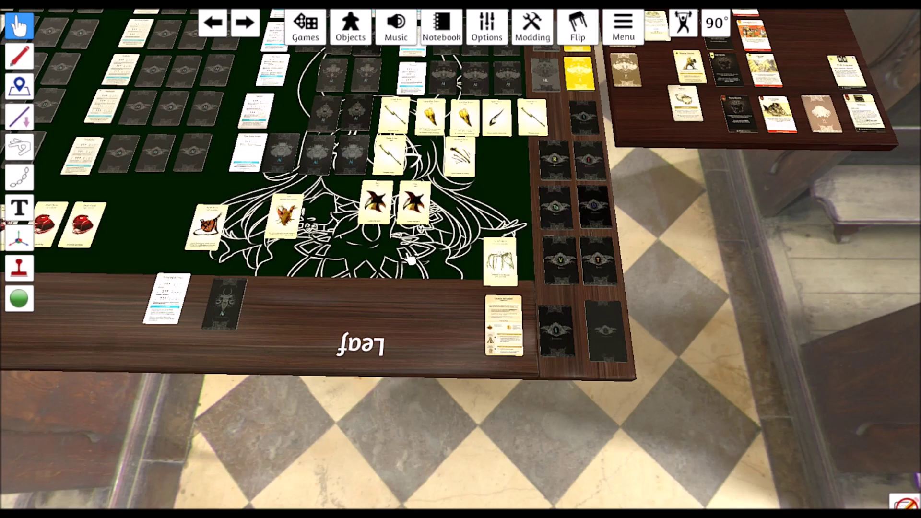
Line up the Pelt, black-star, root and brown cards in a single row on the mat
left_click_drag(415, 206, 434, 240)
left_click_drag(376, 201, 374, 234)
left_click_drag(493, 262, 475, 226)
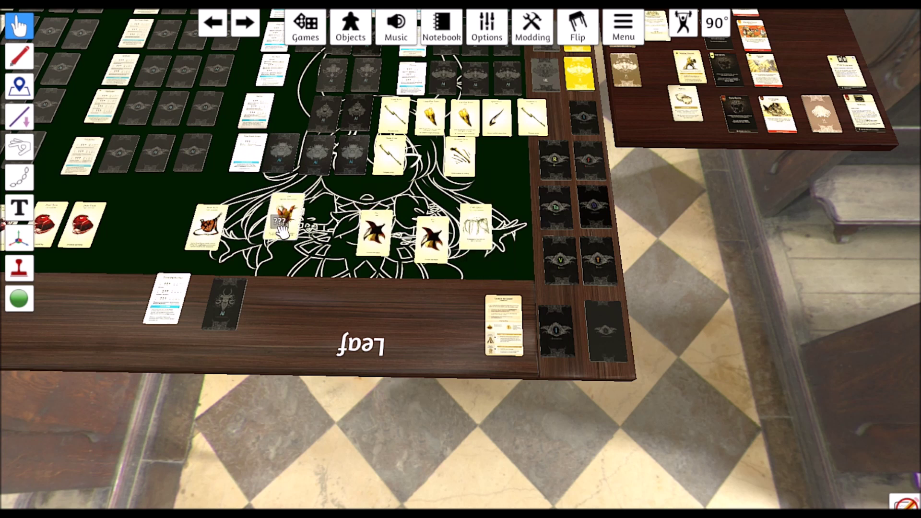
left_click_drag(286, 218, 311, 237)
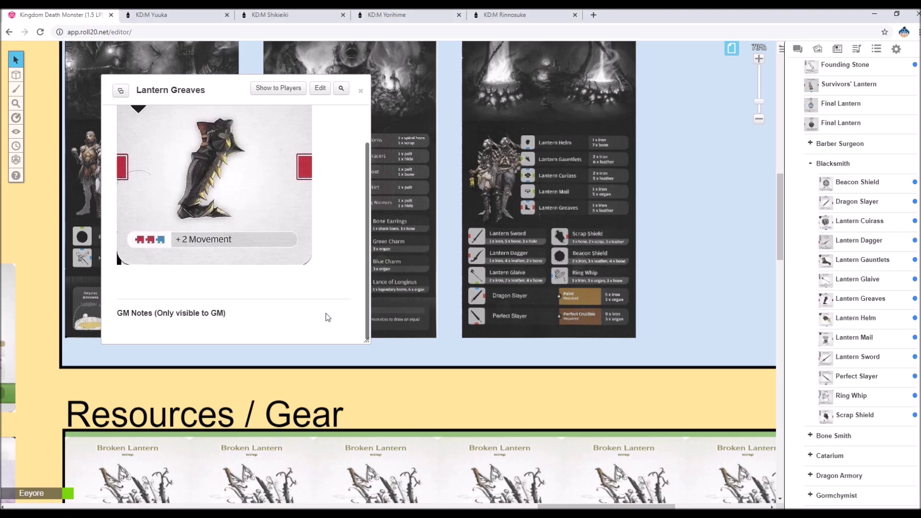
scroll(326, 313, "down", 8)
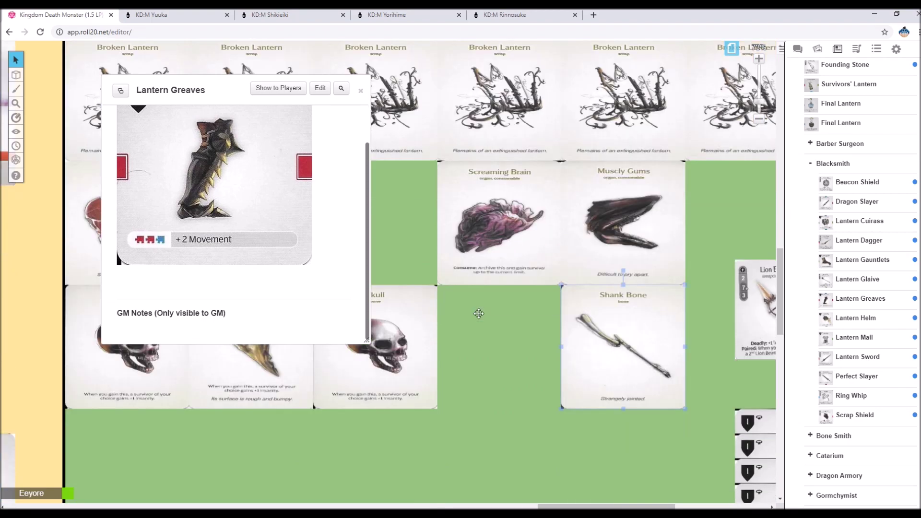
Move the Fresh Acanthus card into the empty Resources / Gear slot
scroll(479, 313, "down", 5)
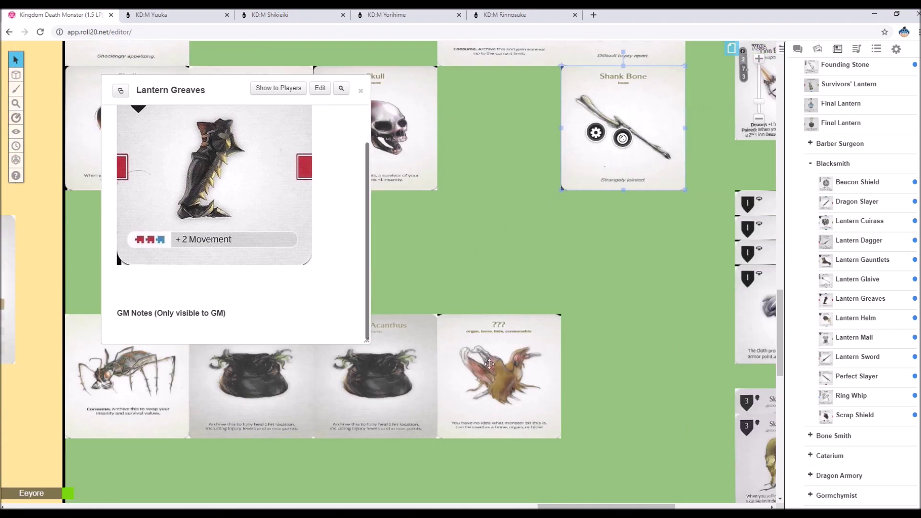
left_click(405, 366)
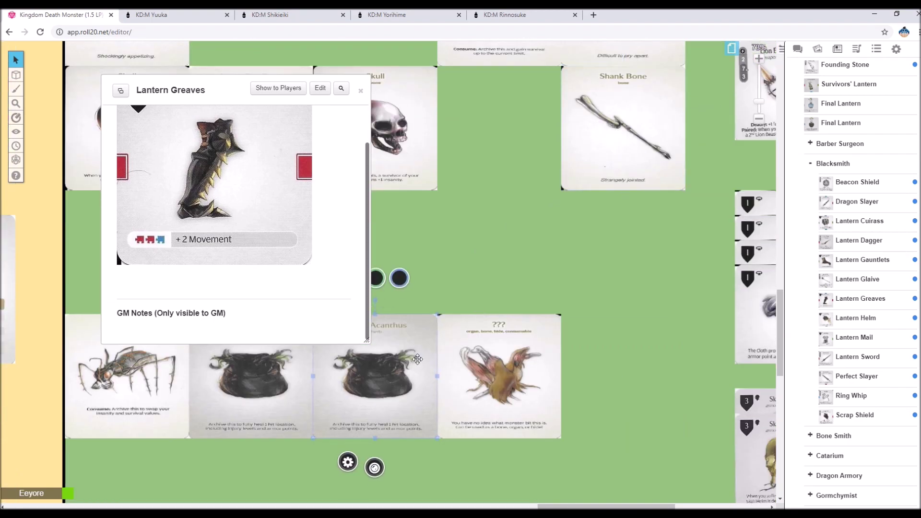
left_click_drag(411, 361, 544, 242)
Move another Endeavors lantern token to the far end of its row
scroll(546, 247, "up", 3)
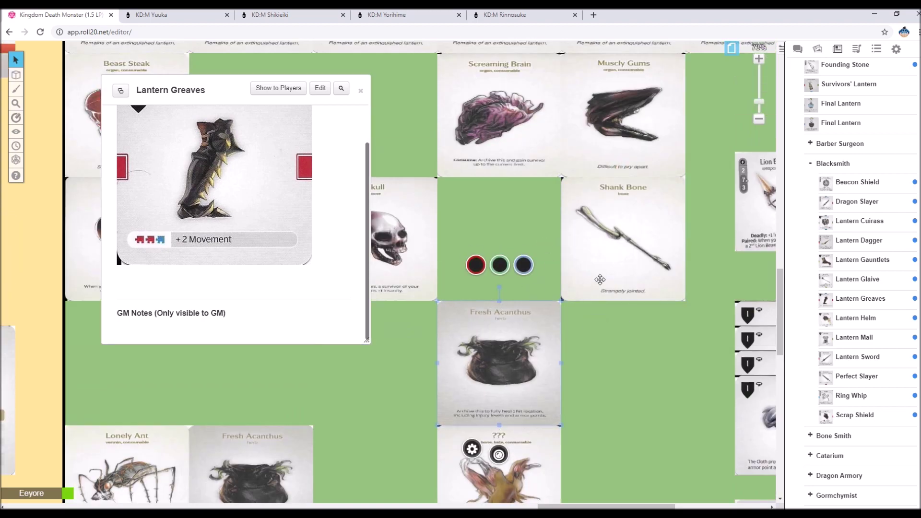
scroll(597, 279, "up", 15)
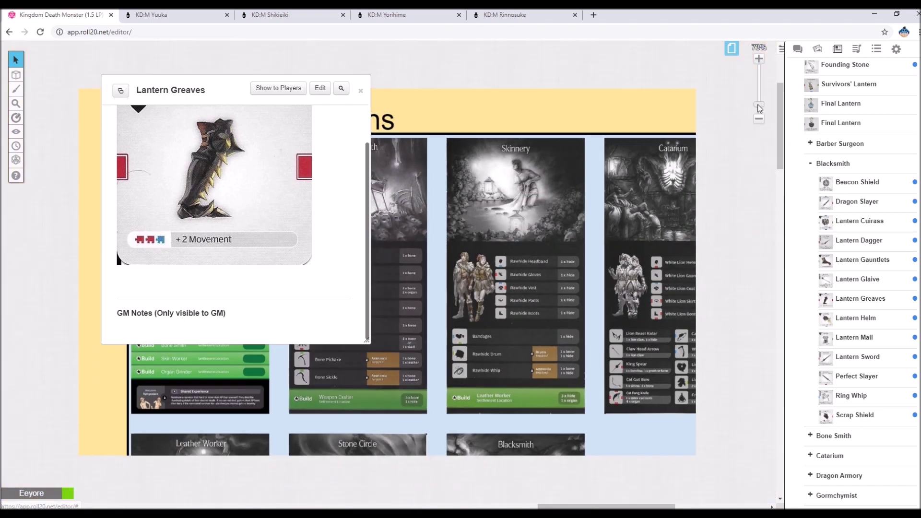
left_click_drag(758, 104, 758, 107)
scroll(630, 155, "up", 2)
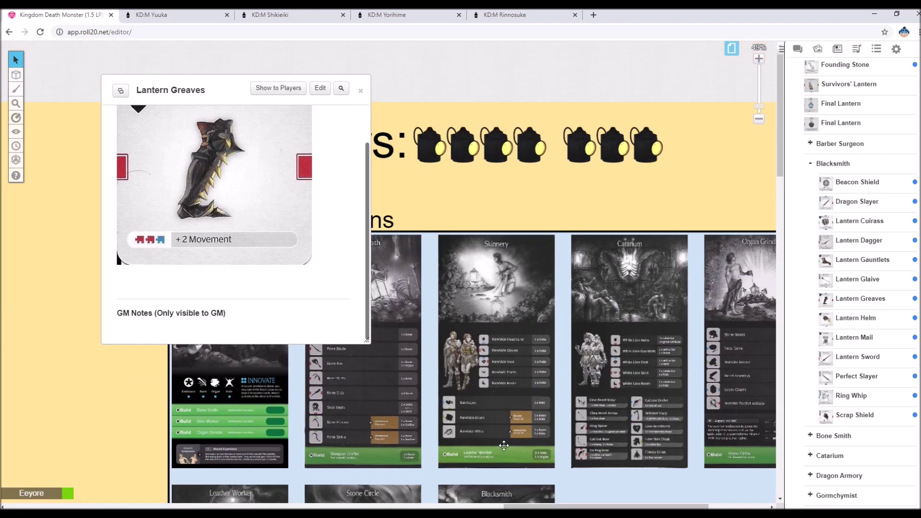
scroll(639, 436, "right", 3)
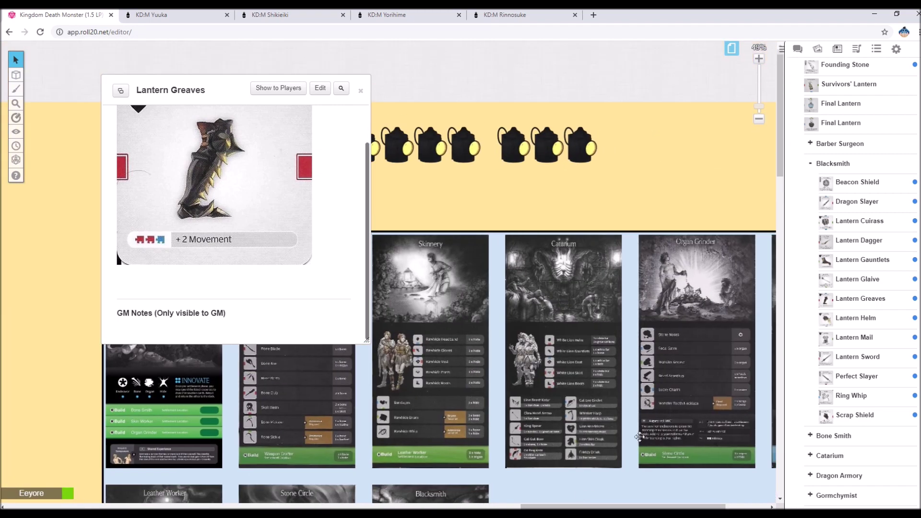
scroll(622, 504, "right", 5)
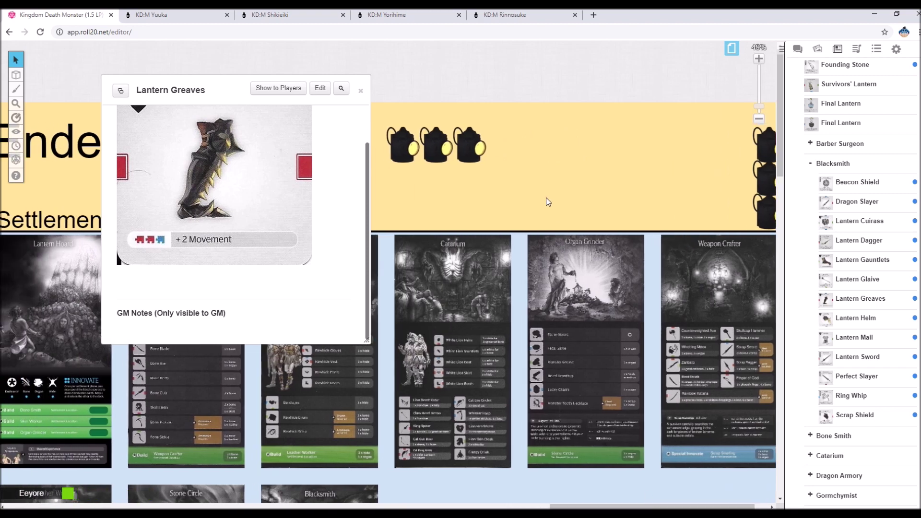
left_click_drag(478, 147, 744, 144)
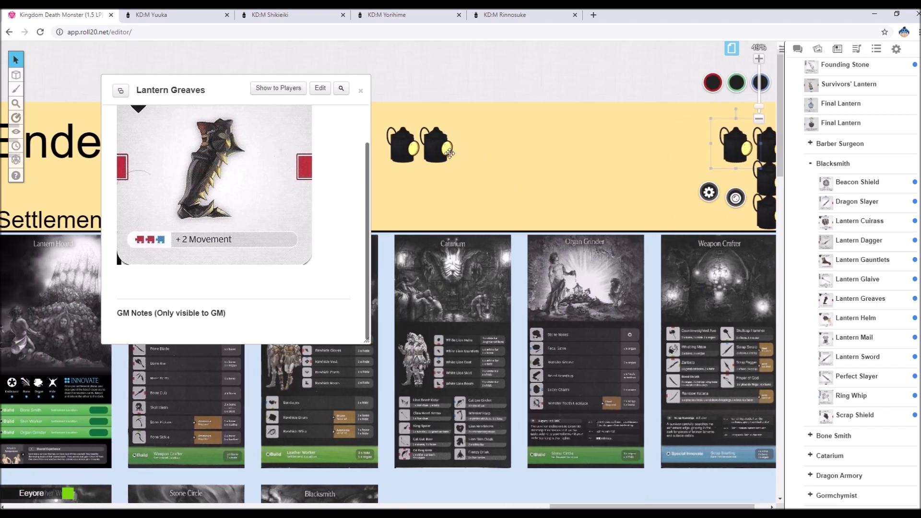
Place the claw card next to its matching twin
scroll(474, 151, "down", 10)
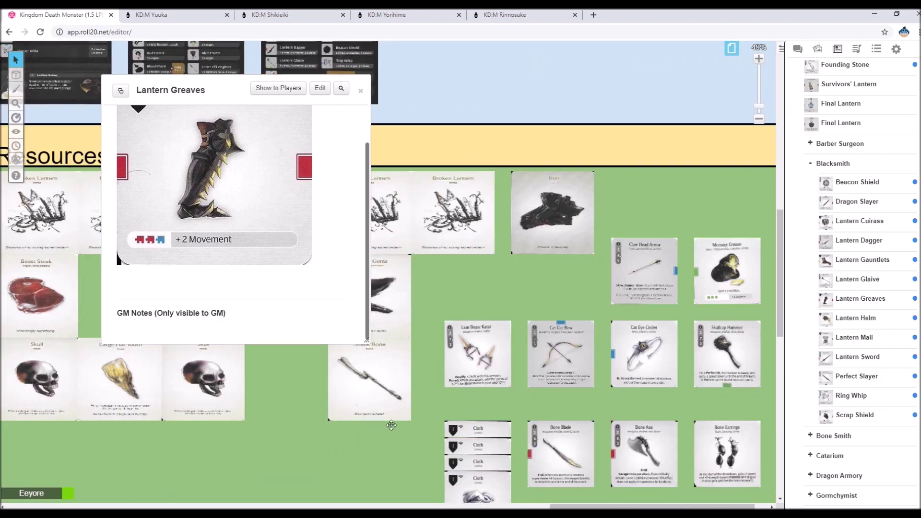
scroll(391, 425, "down", 3)
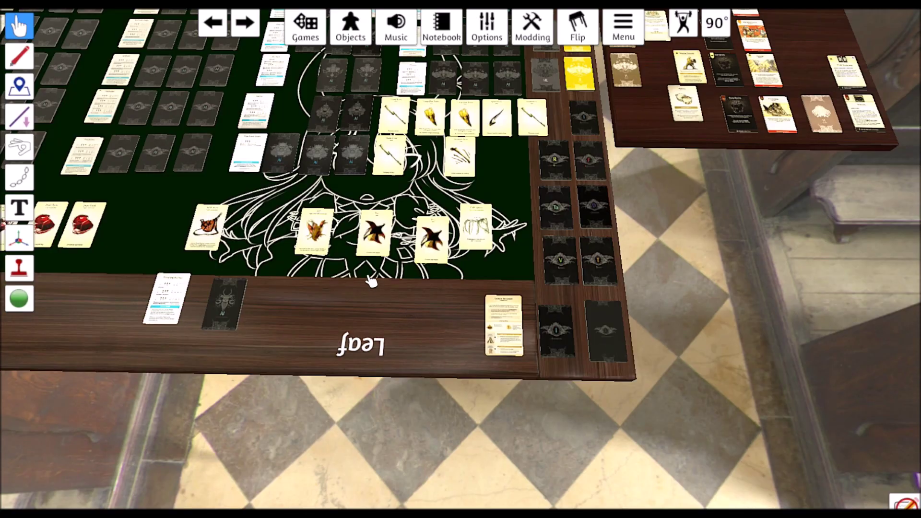
left_click_drag(375, 236, 397, 250)
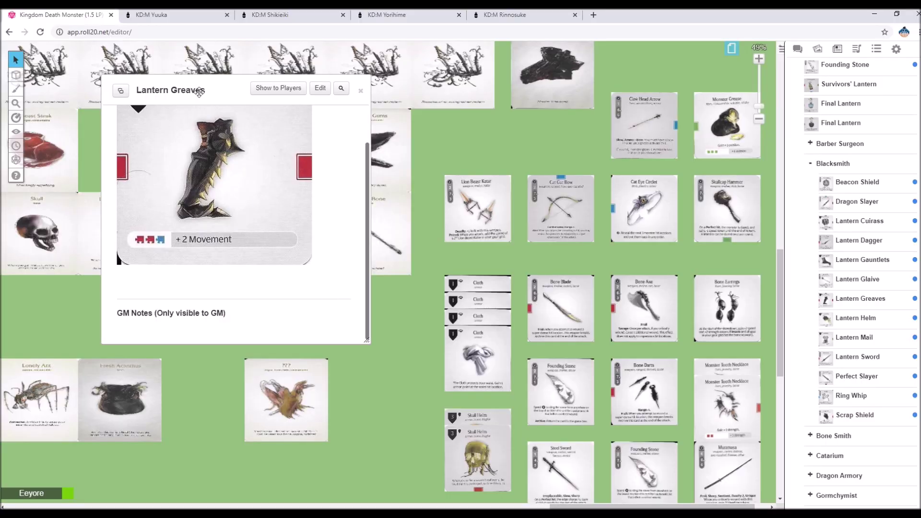
Return a spent resource card face down to the V deck
left_click_drag(199, 93, 193, 133)
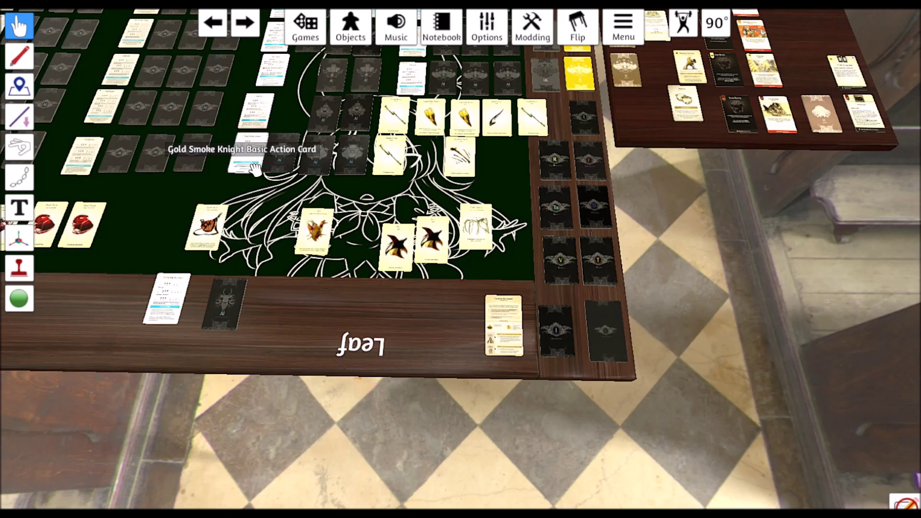
left_click_drag(326, 230, 556, 165)
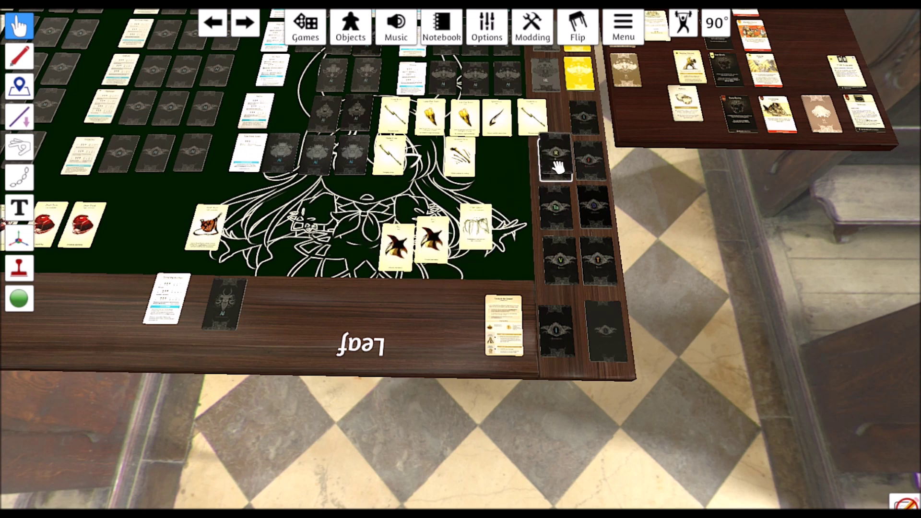
key("f")
left_click_drag(476, 230, 552, 258)
left_click_drag(433, 239, 401, 253)
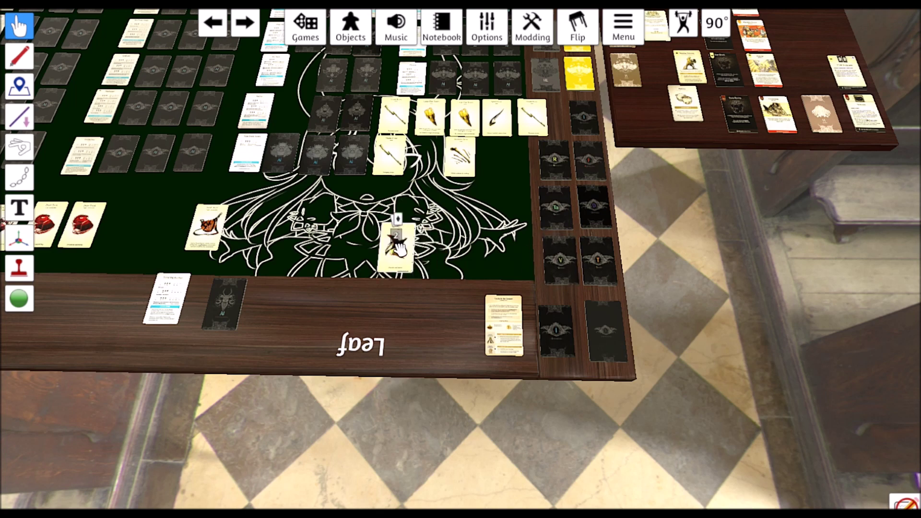
Return the claw cards face down to the yellow resource deck and shift the Greaves handout right
key("w")
key("f")
left_click_drag(388, 337, 582, 102)
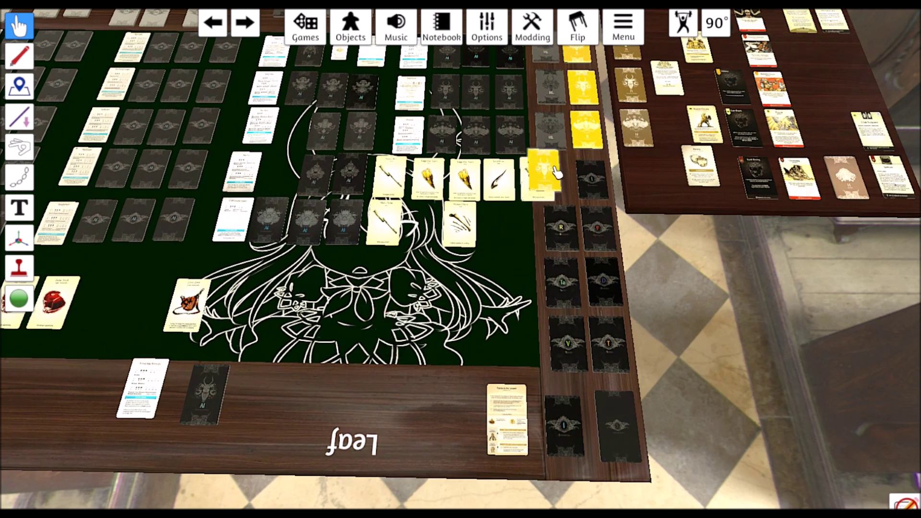
key("a")
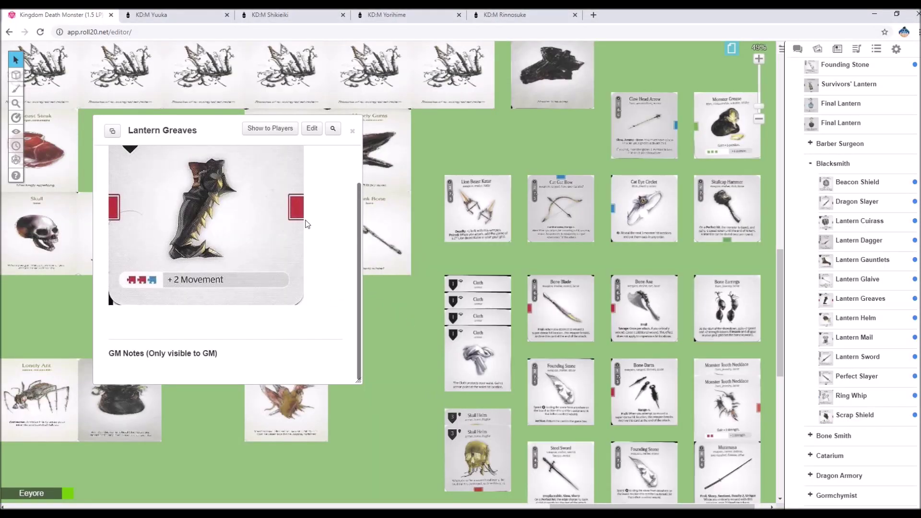
scroll(675, 205, "up", 3)
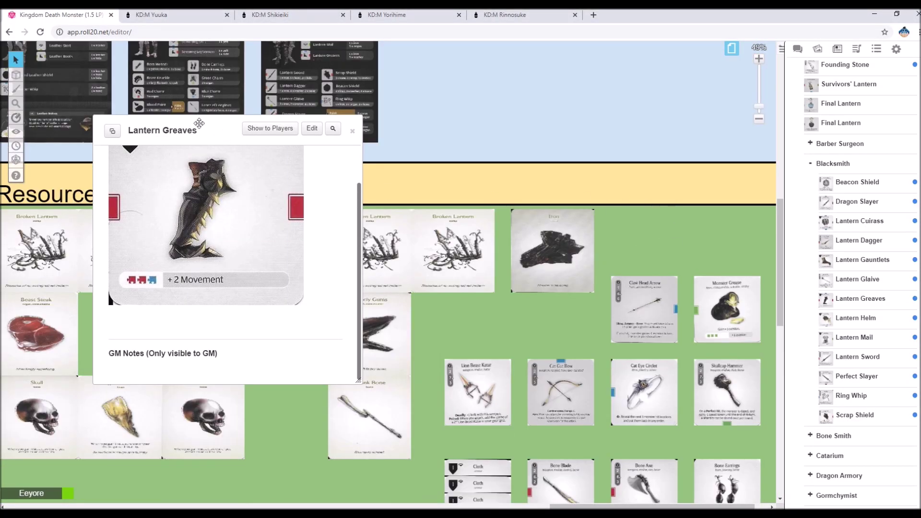
left_click_drag(199, 123, 586, 108)
Search the art library for 'lantern gr', place lantern greaves.jpg on the map, and close its handout
scroll(390, 191, "up", 3)
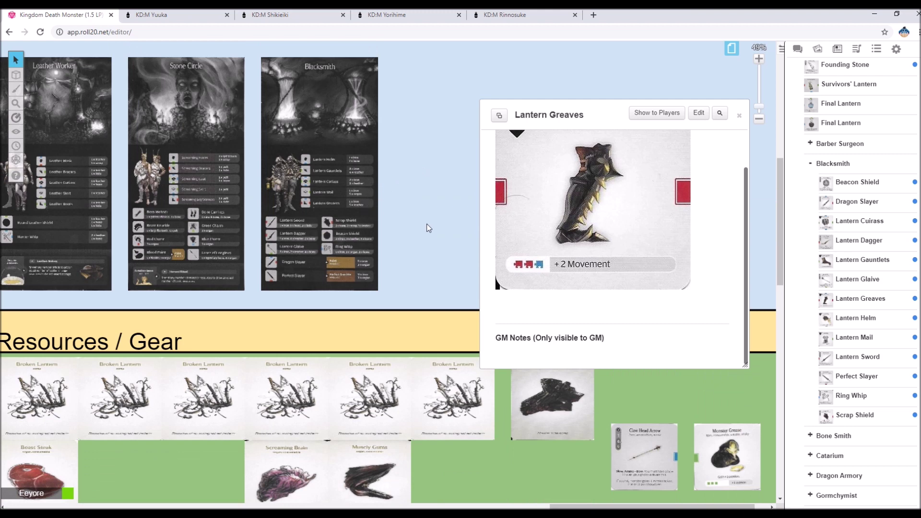
left_click(817, 49)
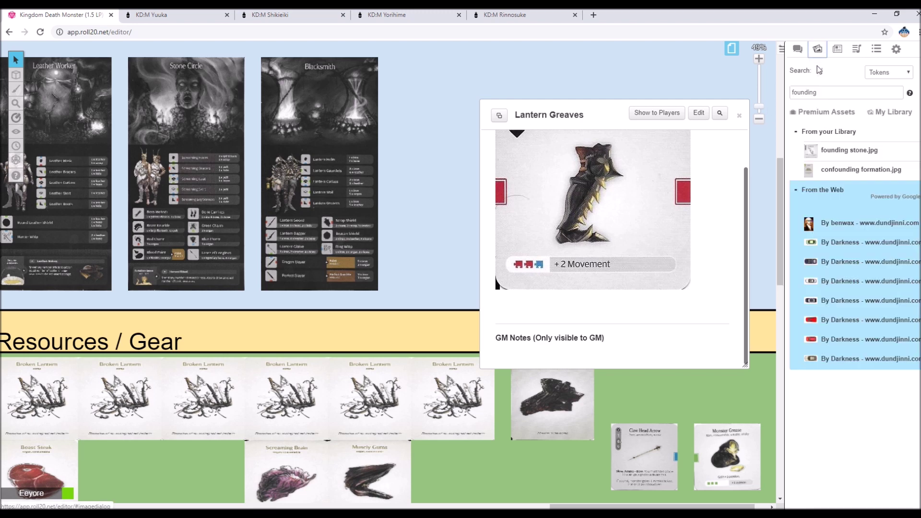
double_click(825, 96)
type("lantern")
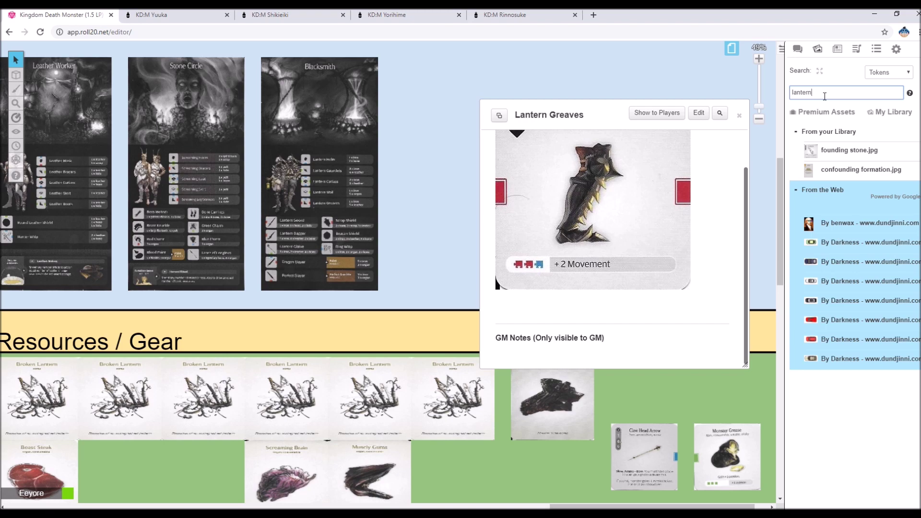
type(" g")
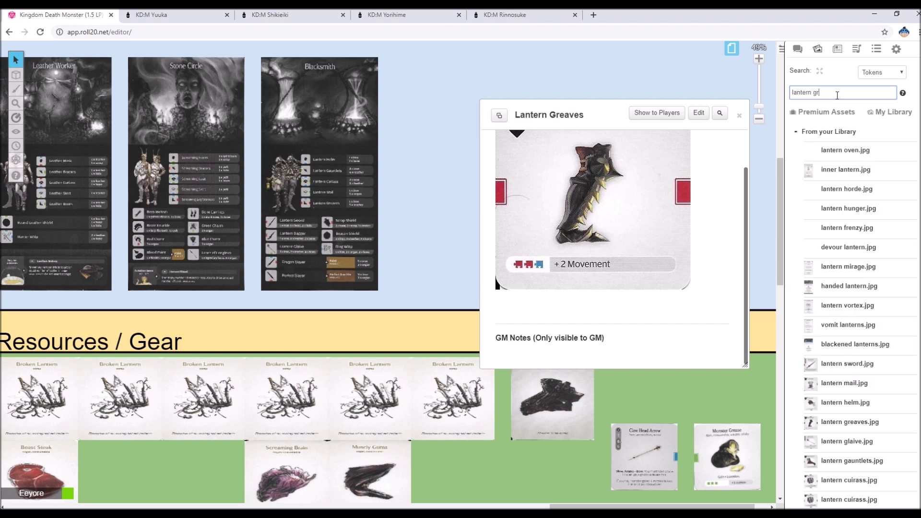
type("r")
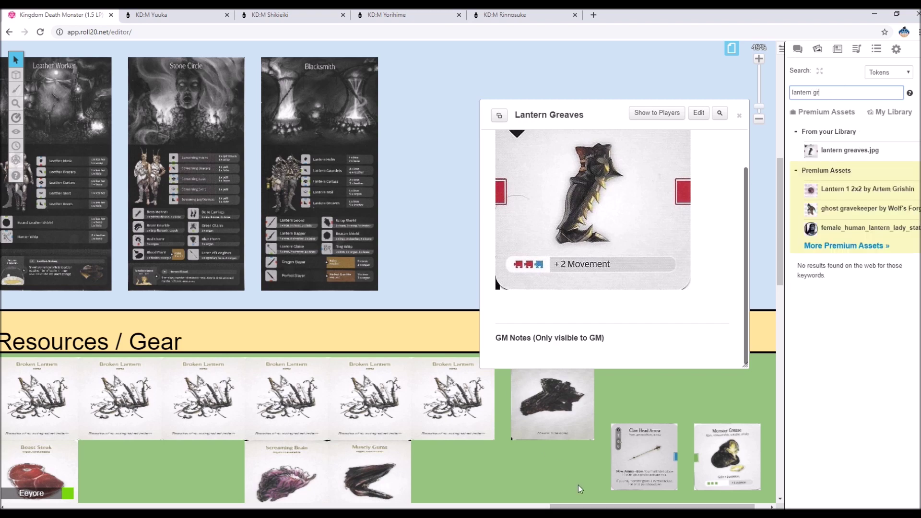
scroll(577, 489, "down", 8)
left_click_drag(835, 150, 439, 410)
scroll(447, 306, "up", 4)
scroll(447, 305, "up", 5)
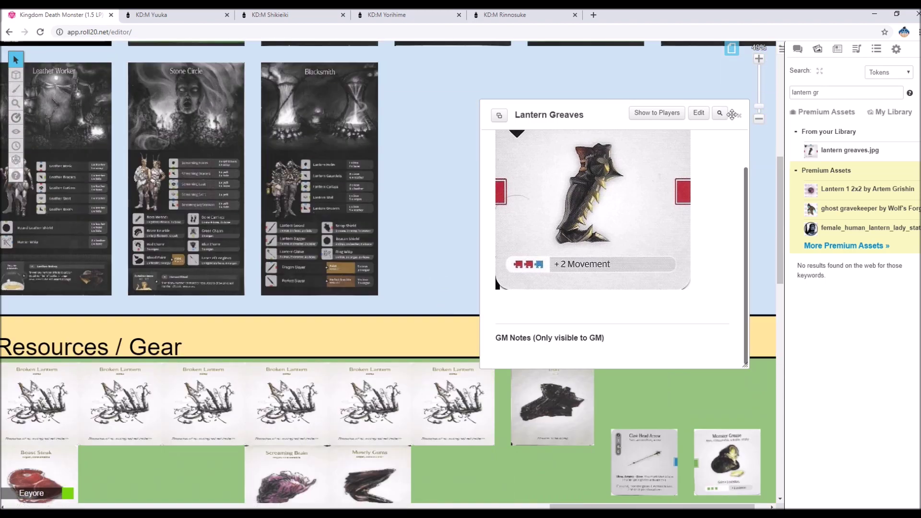
left_click(739, 116)
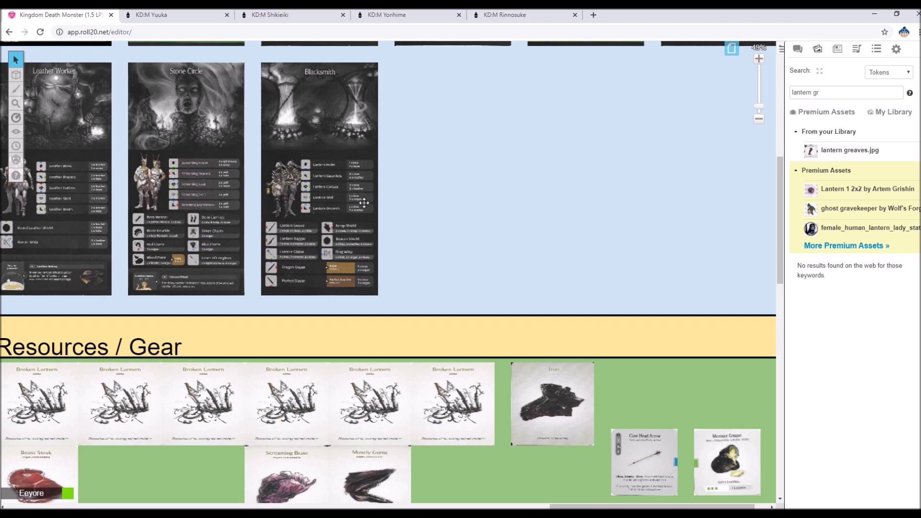
Zoom to 100% to inspect the Lantern Greaves card, deselect it, and return to Tabletop Simulator
scroll(364, 203, "down", 1)
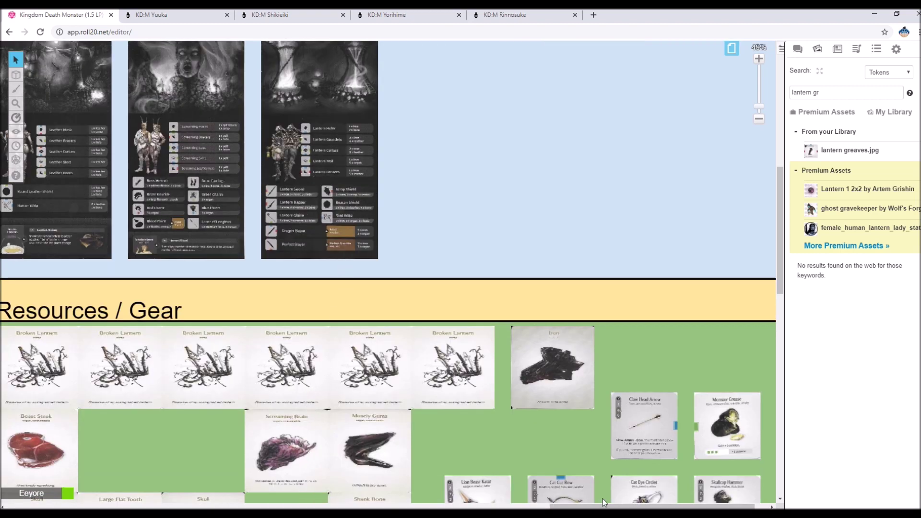
left_click_drag(604, 506, 488, 507)
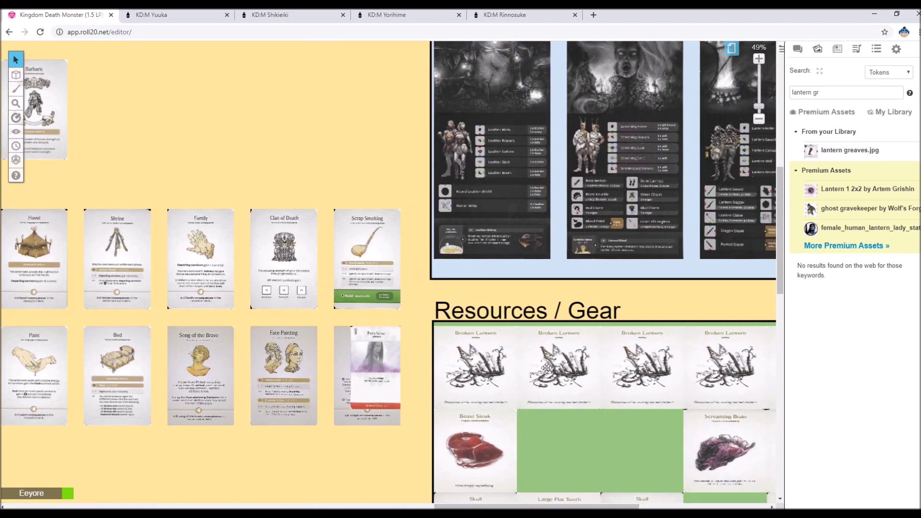
left_click_drag(760, 110, 757, 103)
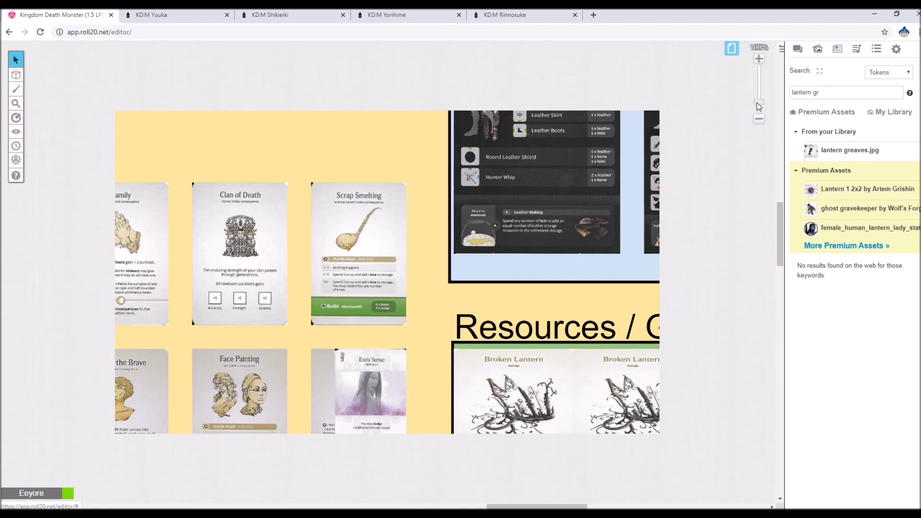
left_click_drag(508, 507, 576, 501)
scroll(545, 324, "down", 9)
scroll(536, 312, "down", 4)
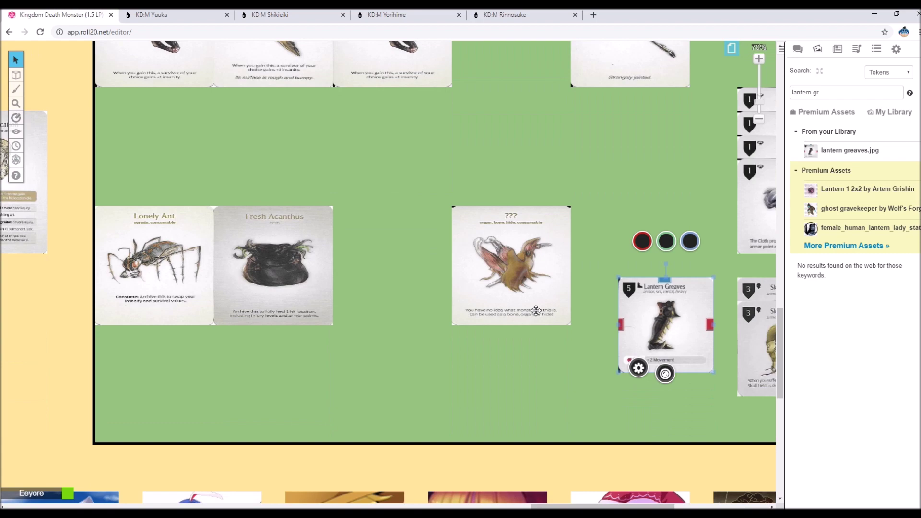
scroll(492, 300, "up", 2)
left_click(585, 462)
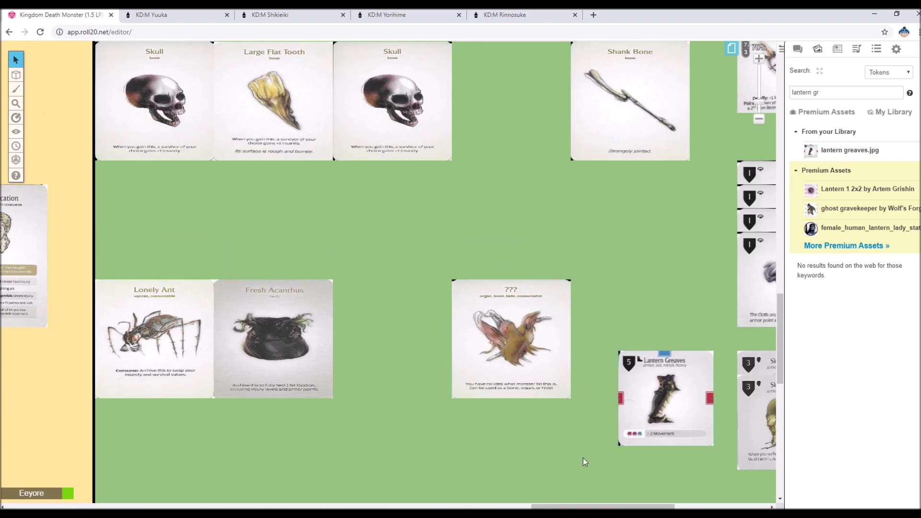
scroll(573, 312, "up", 14)
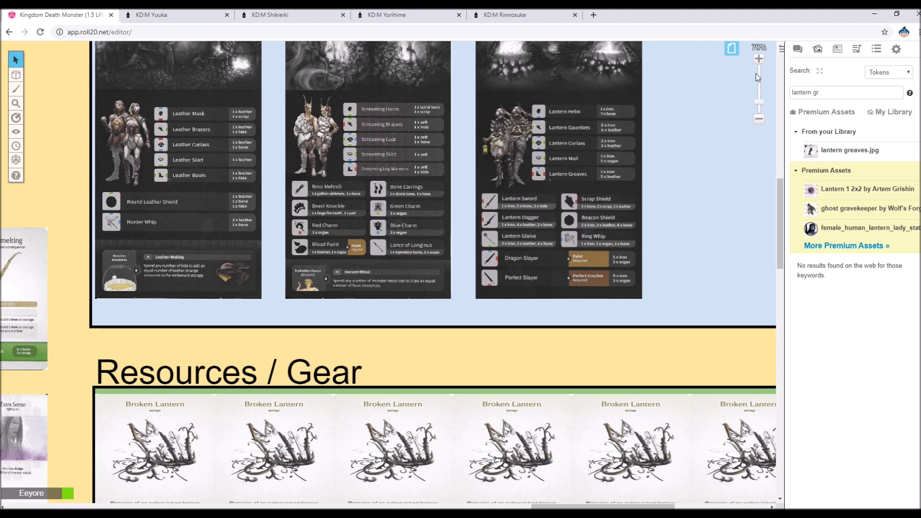
key("alt+Tab")
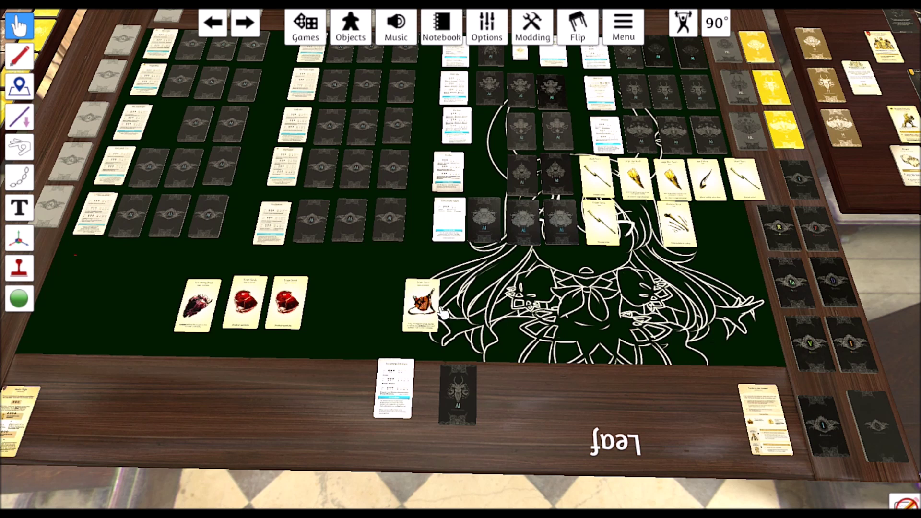
Stack the Beast Steak cards into one pile in Tabletop Simulator
left_click_drag(195, 304, 329, 302)
left_click_drag(245, 303, 335, 296)
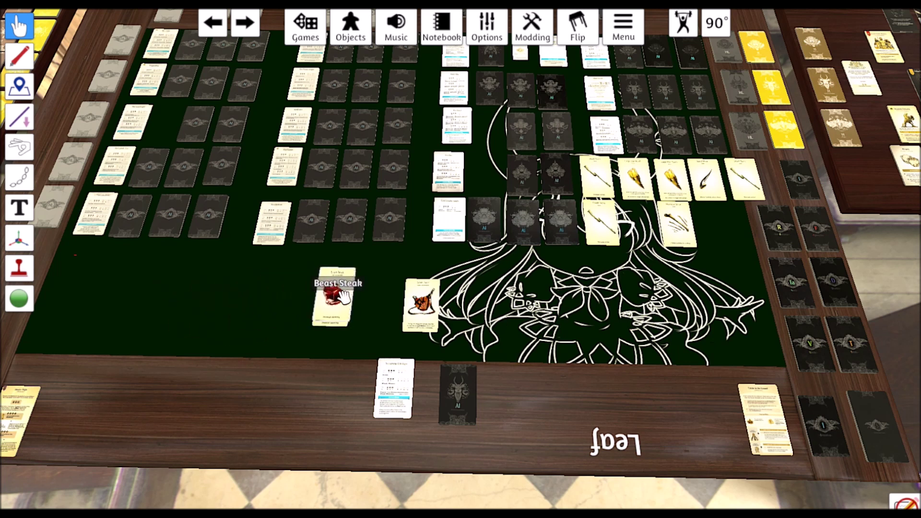
key("alt+Tab")
Delete the Beast Steak and Muscly Gums cards from Roll20's gear area
scroll(354, 303, "down", 8)
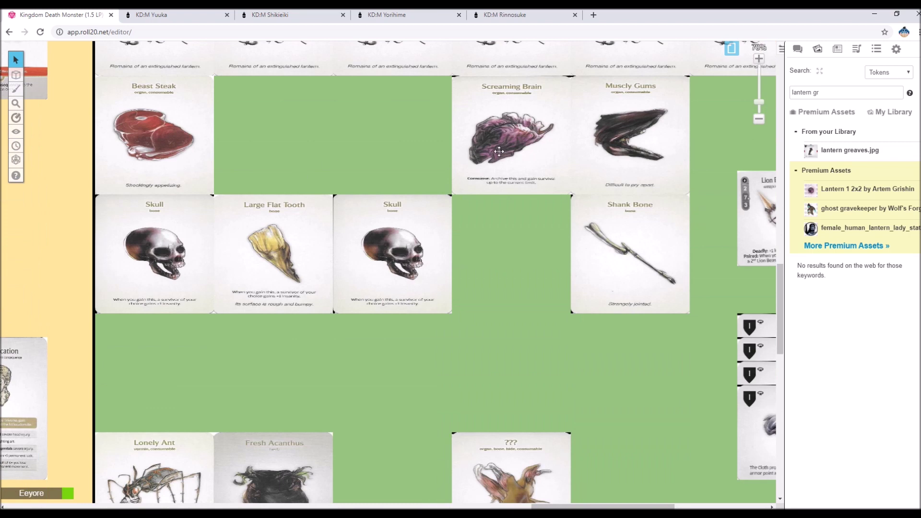
left_click(180, 153)
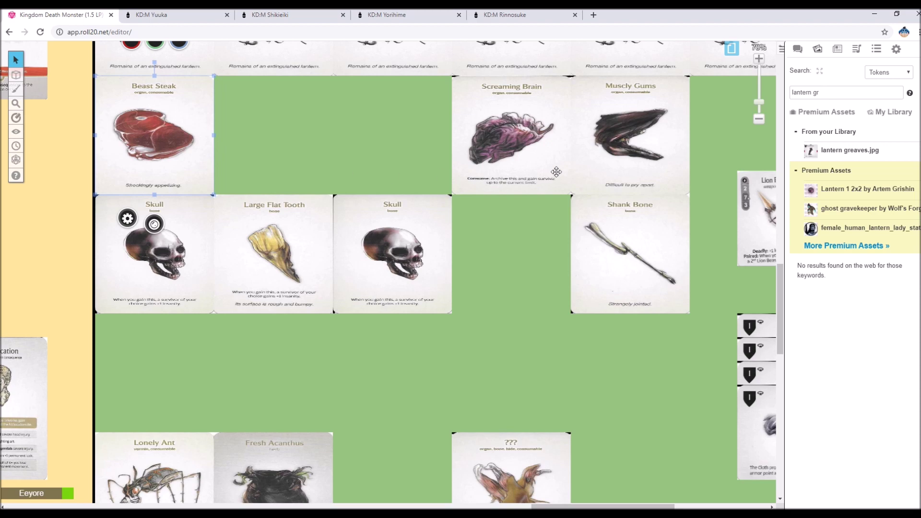
key("Delete")
left_click(577, 174)
key("Delete")
scroll(565, 175, "up", 8)
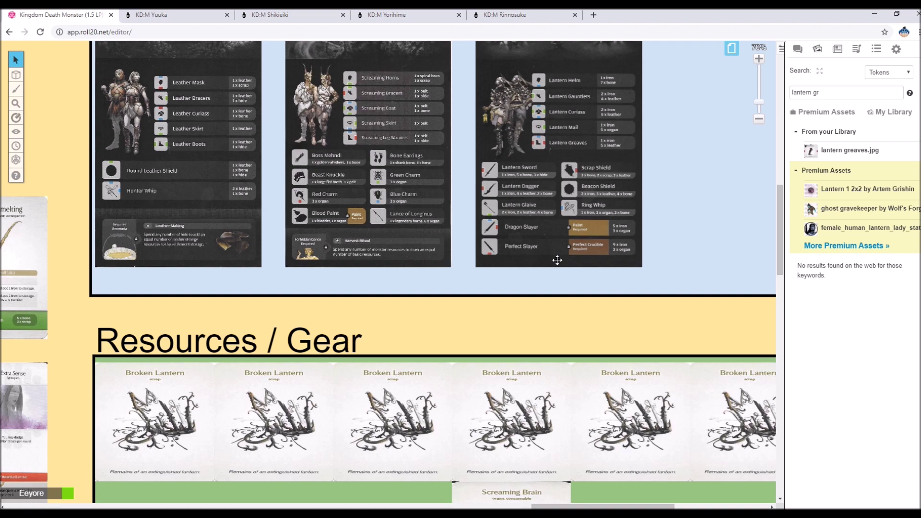
Flip the Beast Steak stack face down in Tabletop Simulator, then return to Roll20
key("alt+Tab")
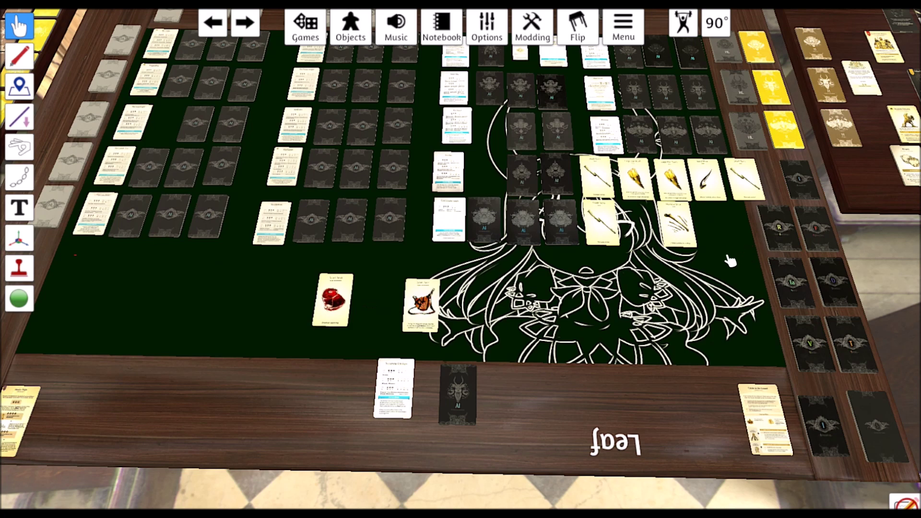
key("f")
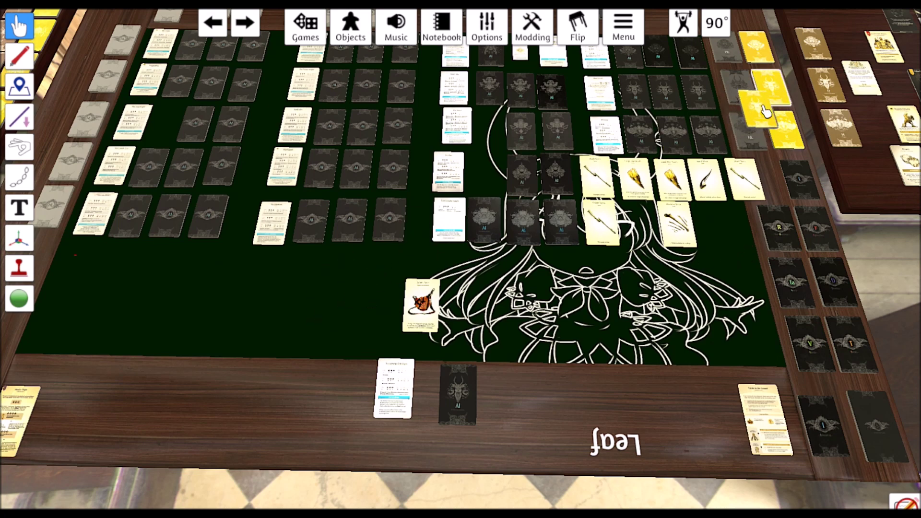
key("alt+Tab")
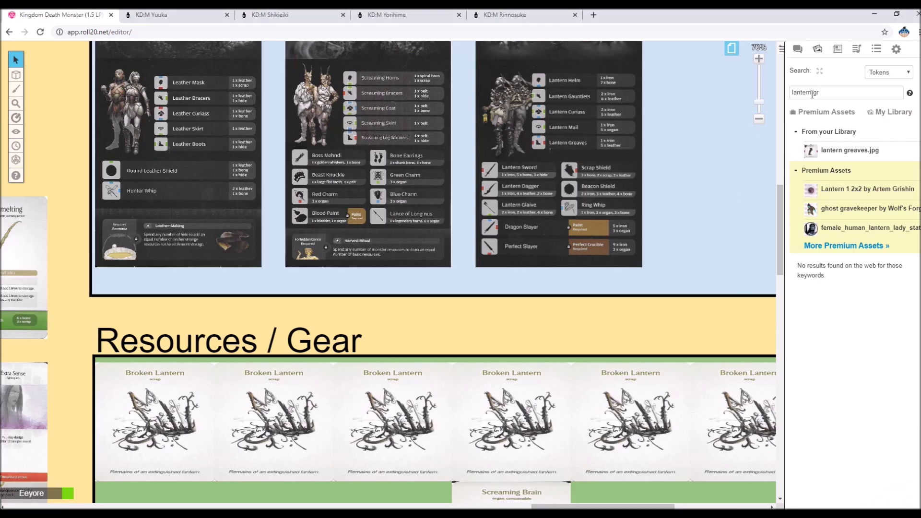
Roll 1d10 in the Roll20 chat, getting an 8
left_click(797, 50)
left_click(849, 462)
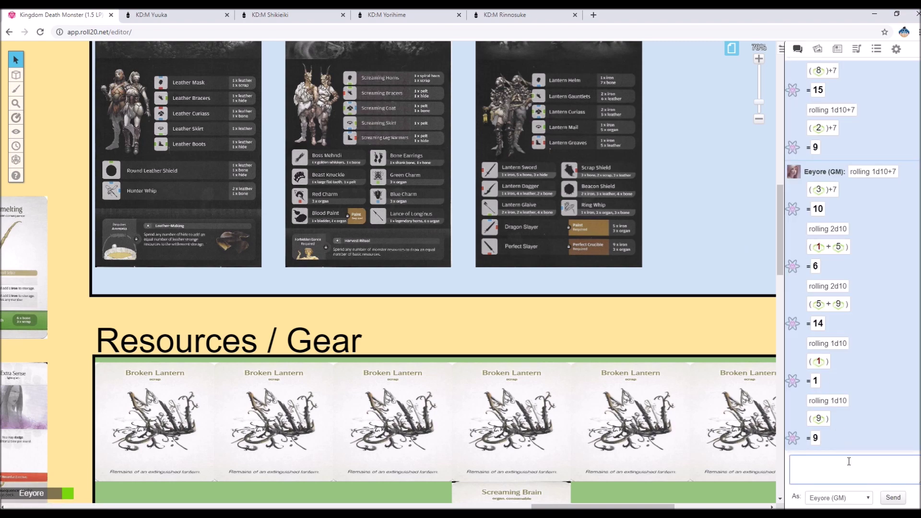
type("/roll 1d10")
key("Return")
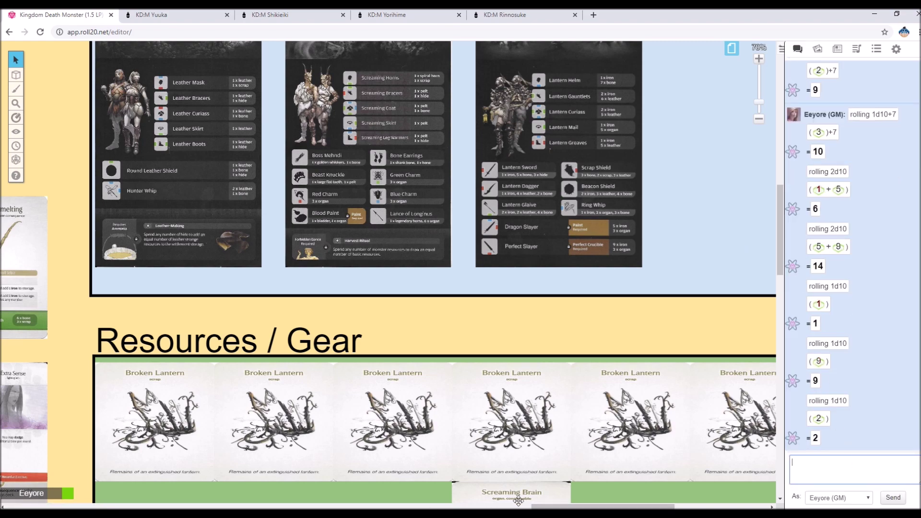
left_click_drag(549, 506, 458, 505)
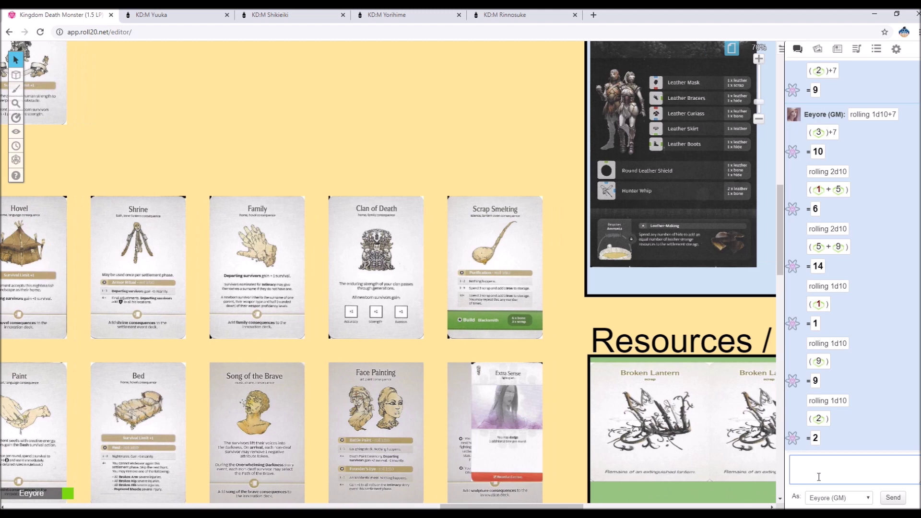
key("Return")
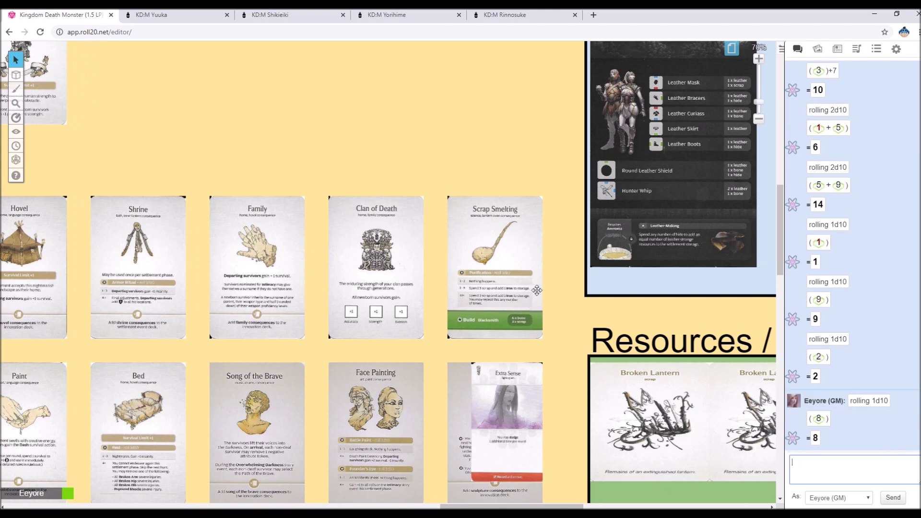
Spend one endeavor lantern by moving its token to the right-hand column
left_click_drag(757, 101, 757, 110)
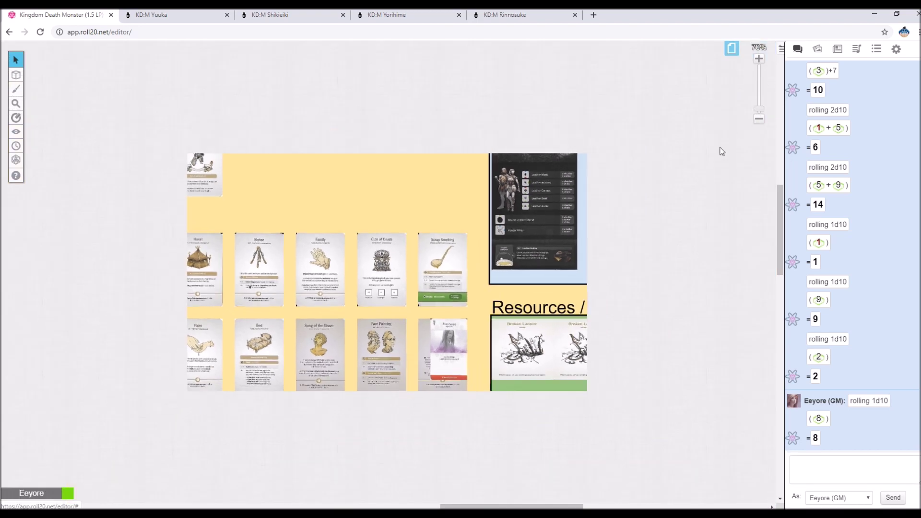
scroll(623, 253, "up", 6)
left_click_drag(446, 505, 562, 504)
left_click_drag(465, 144, 673, 159)
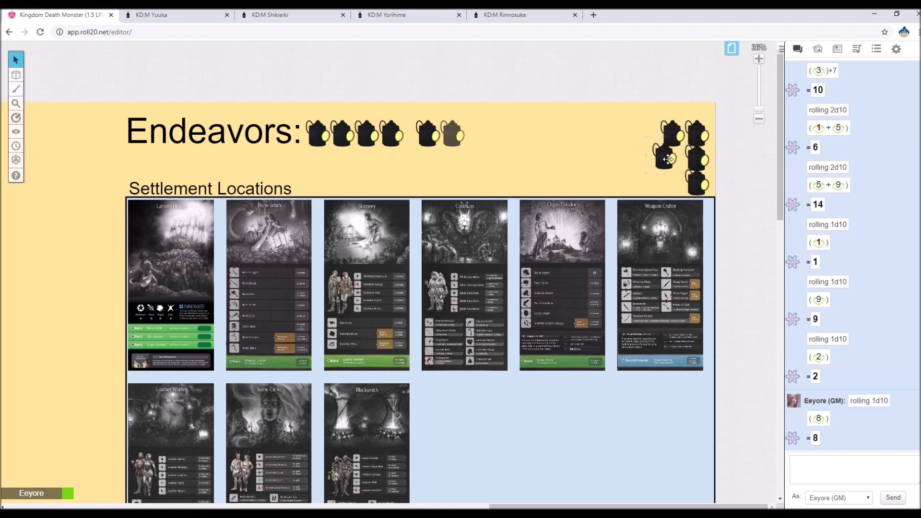
left_click(485, 137)
Delete the Iron card and three Broken Lantern cards from Resources / Gear
scroll(527, 280, "down", 6)
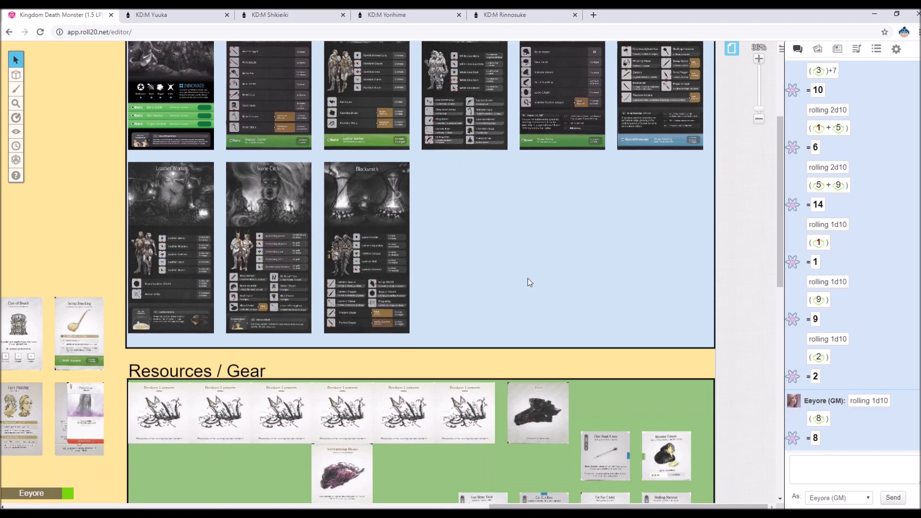
left_click(530, 216)
key("Delete")
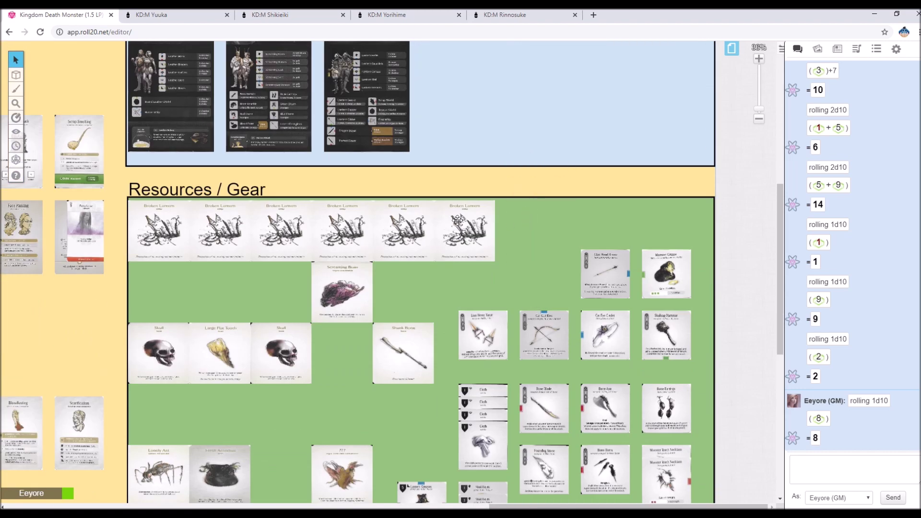
left_click(458, 220)
key("Delete")
key("Delete")
left_click(359, 225)
key("Delete")
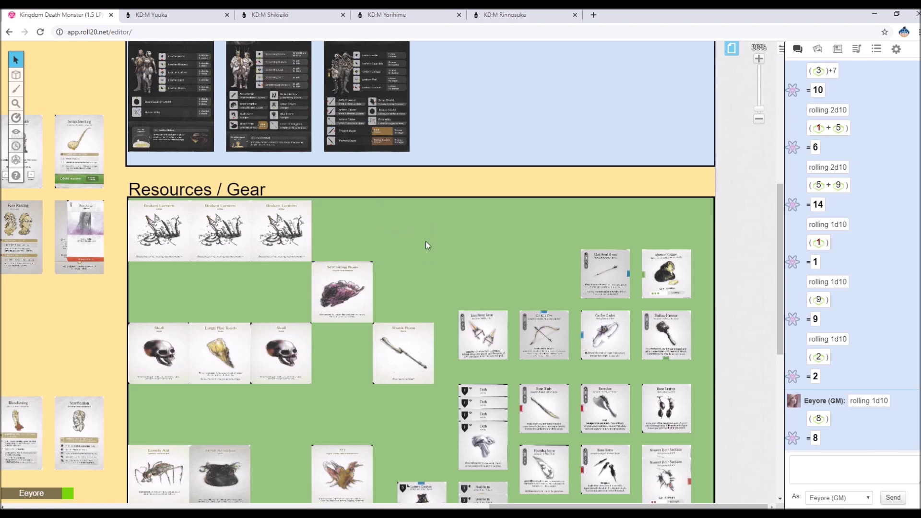
scroll(550, 269, "up", 3)
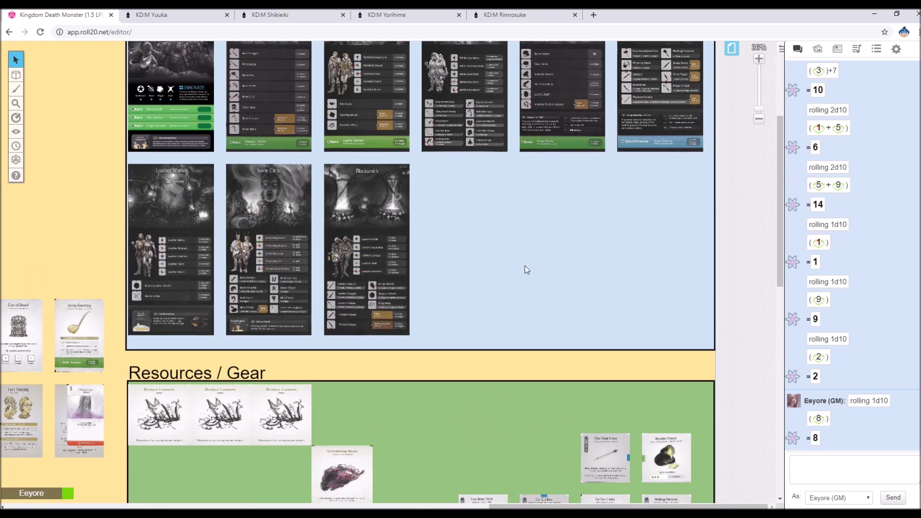
mouse_move(526, 507)
left_mouse_down()
mouse_move(468, 506)
mouse_move(532, 503)
left_mouse_up()
scroll(560, 412, "down", 6)
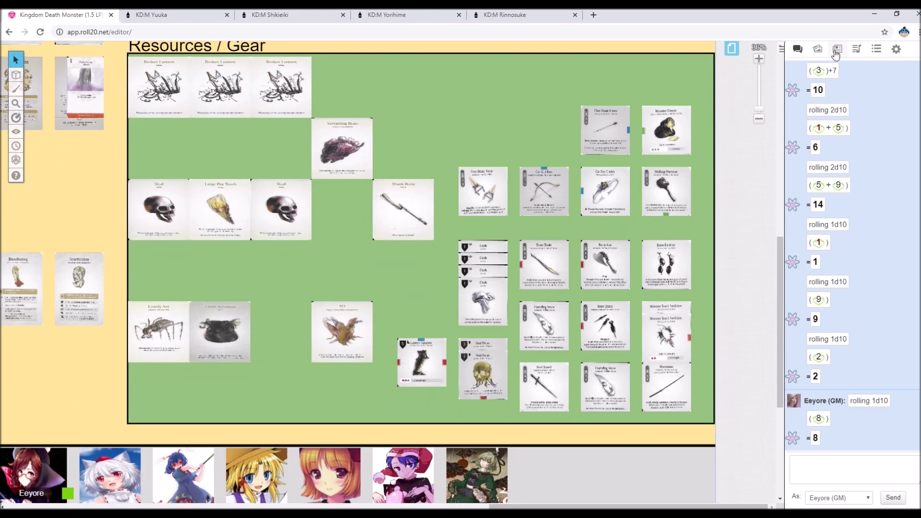
Search the art library for 'lantern mail', place lantern mail.jpg, and stack it on Lantern Greaves
left_click(817, 49)
double_click(831, 91)
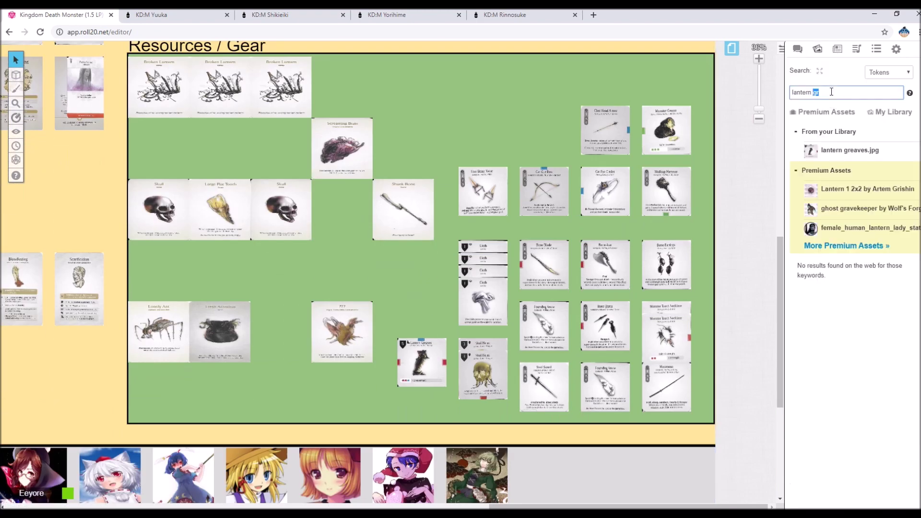
type("mail")
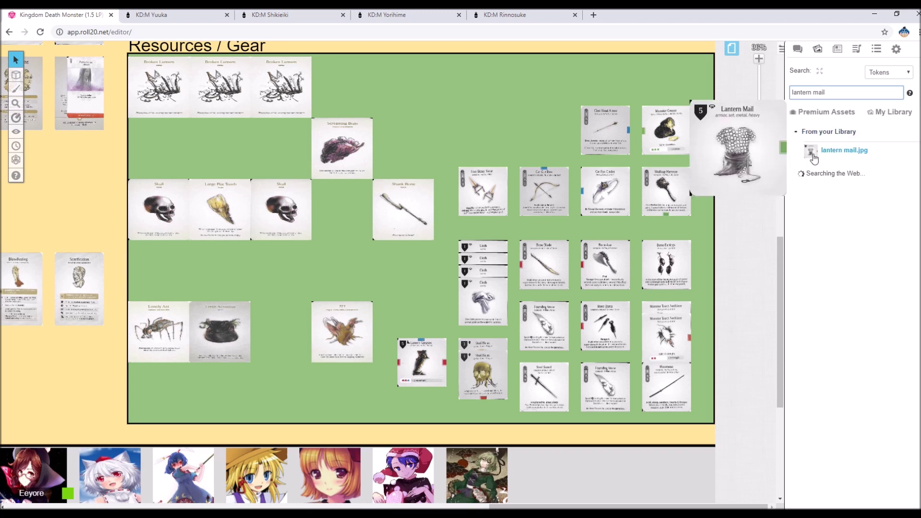
left_click_drag(832, 150, 445, 324)
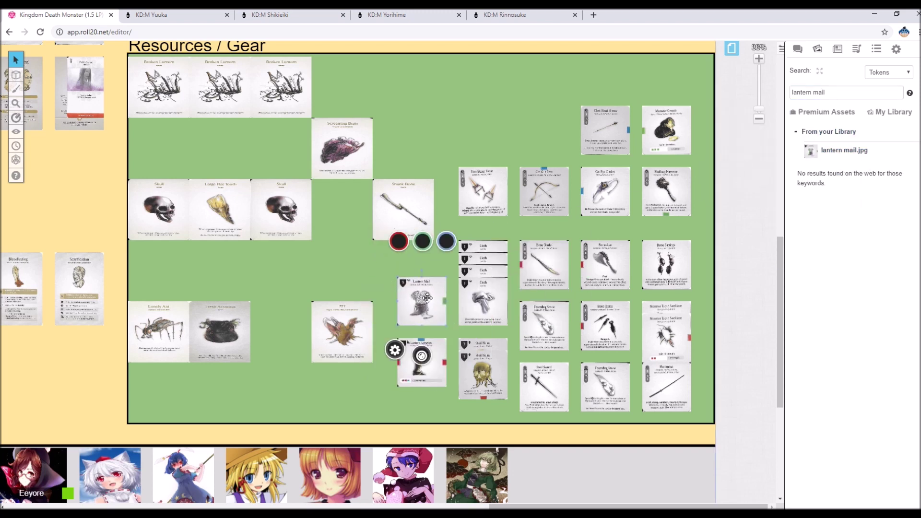
left_click_drag(413, 294, 415, 368)
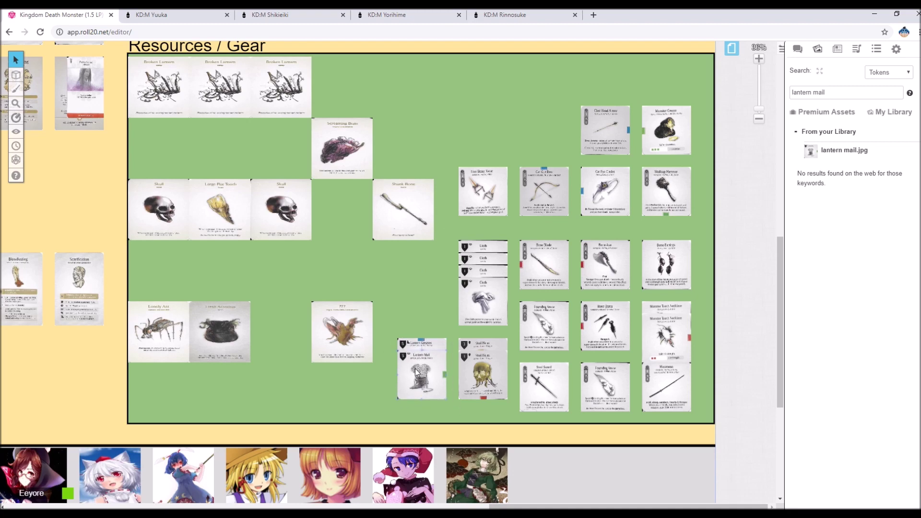
Slide the Shank Bone card beside the Skull card, beneath Screaming Brain, and zoom to 74%
scroll(424, 269, "up", 4)
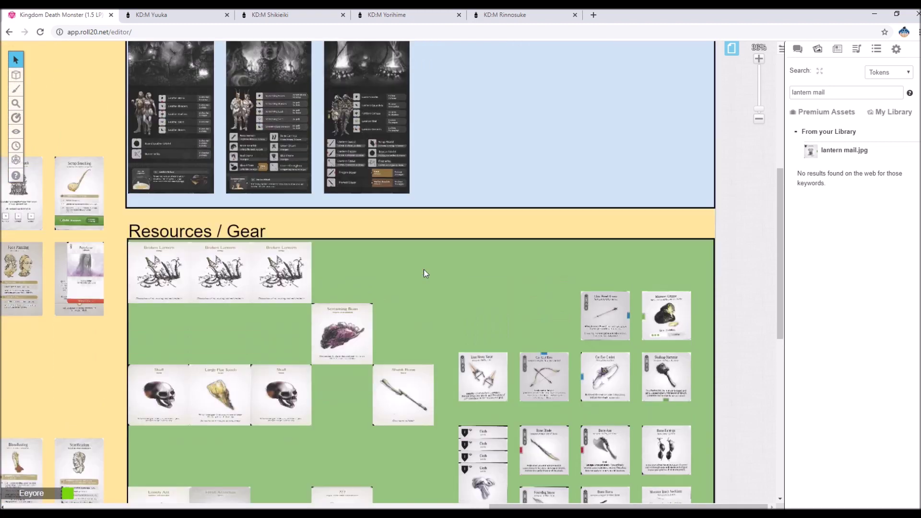
scroll(424, 273, "down", 2)
left_click_drag(402, 290, 350, 273)
scroll(433, 250, "up", 3)
left_click_drag(327, 433, 339, 433)
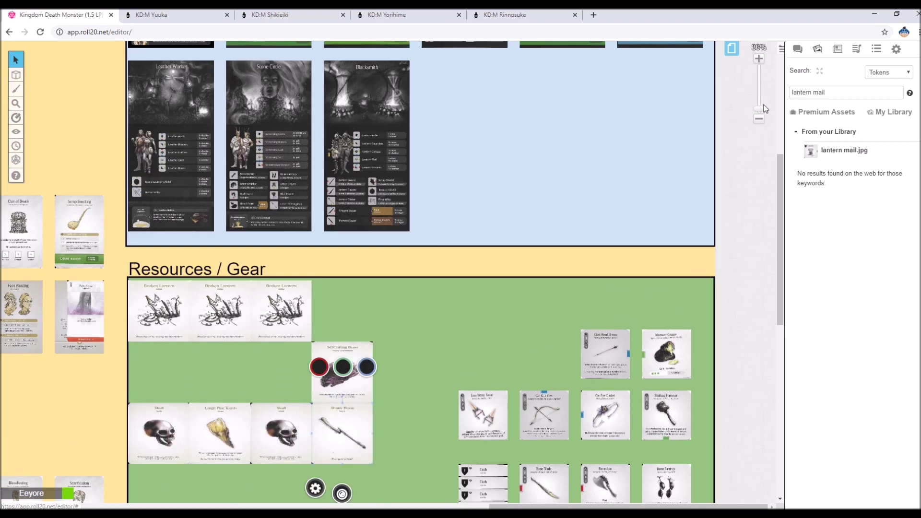
left_click_drag(758, 109, 759, 101)
scroll(605, 184, "up", 4)
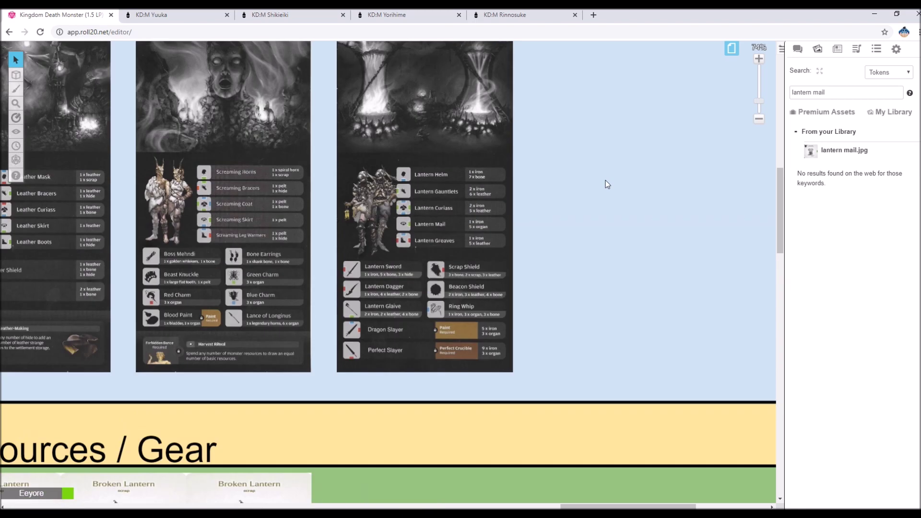
scroll(606, 184, "down", 1)
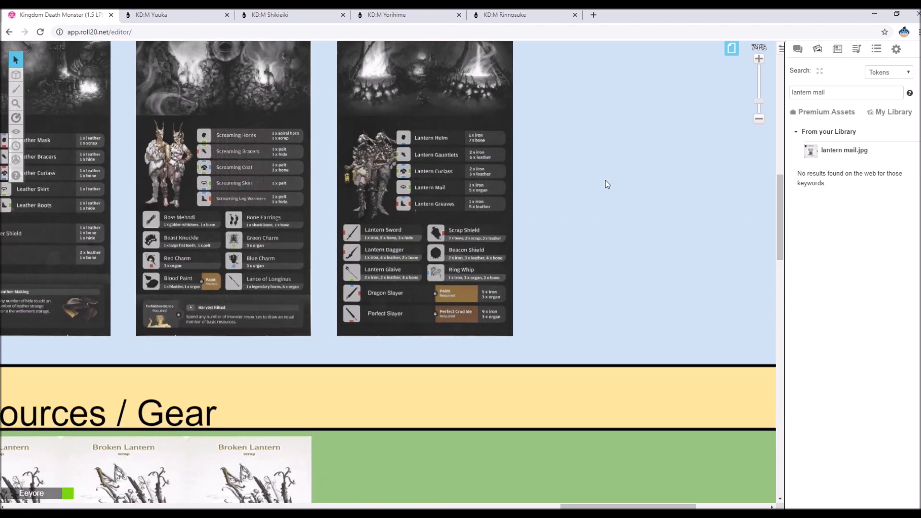
scroll(605, 180, "down", 10)
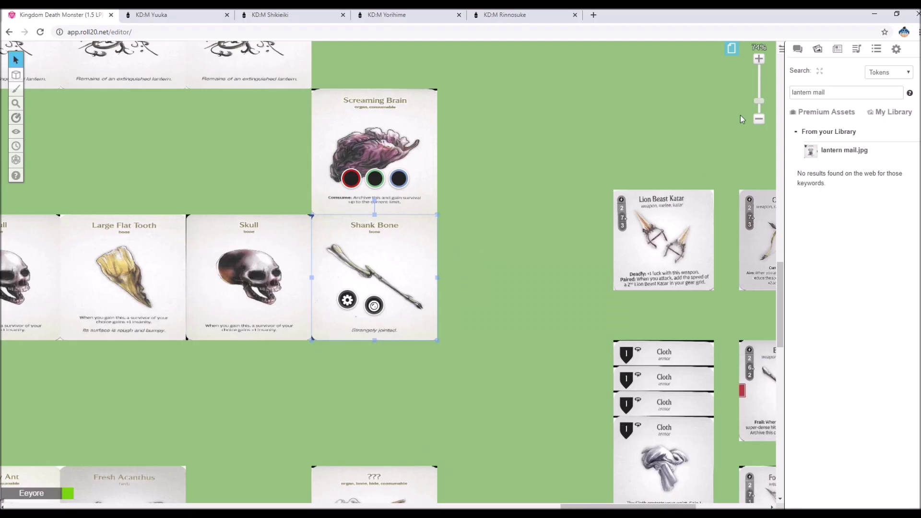
Roll another 1d10 in the chat, getting a 5
left_click(798, 49)
left_click(840, 457)
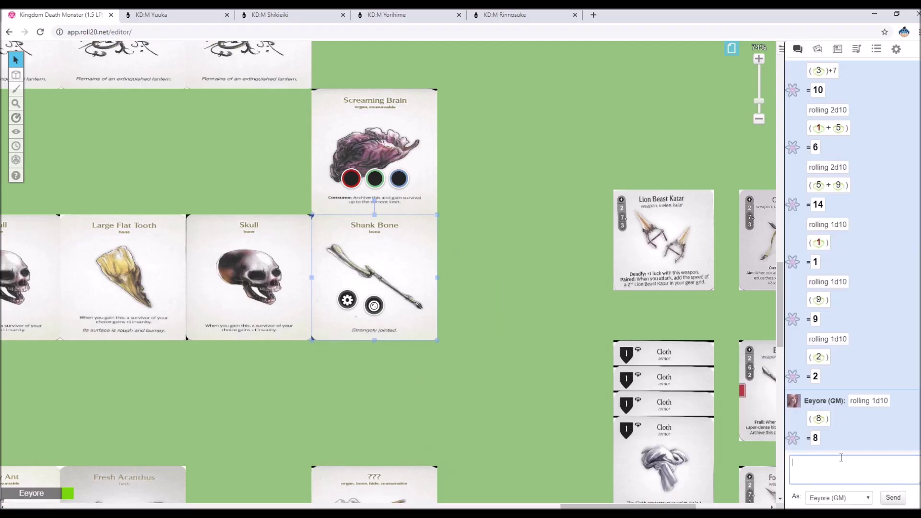
key("Up")
key("Return")
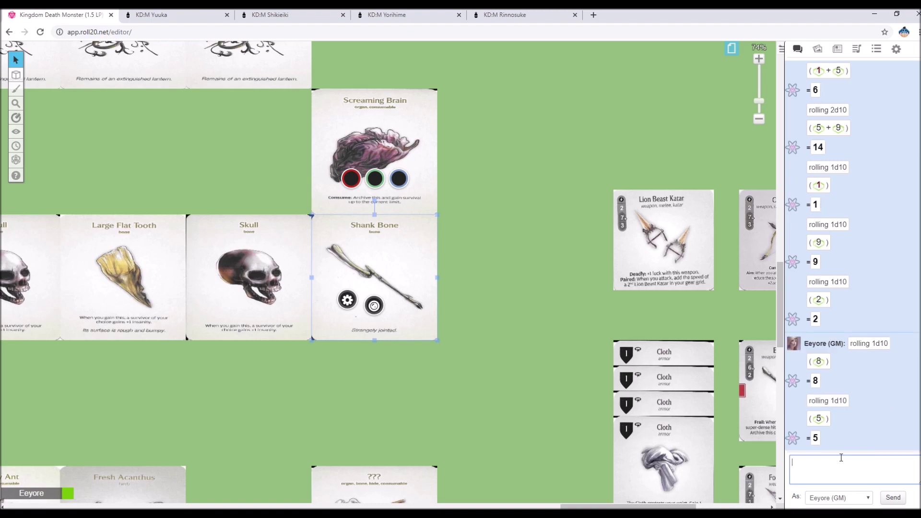
Delete the remaining three Broken Lantern cards from Resources / Gear
left_click_drag(630, 506, 506, 506)
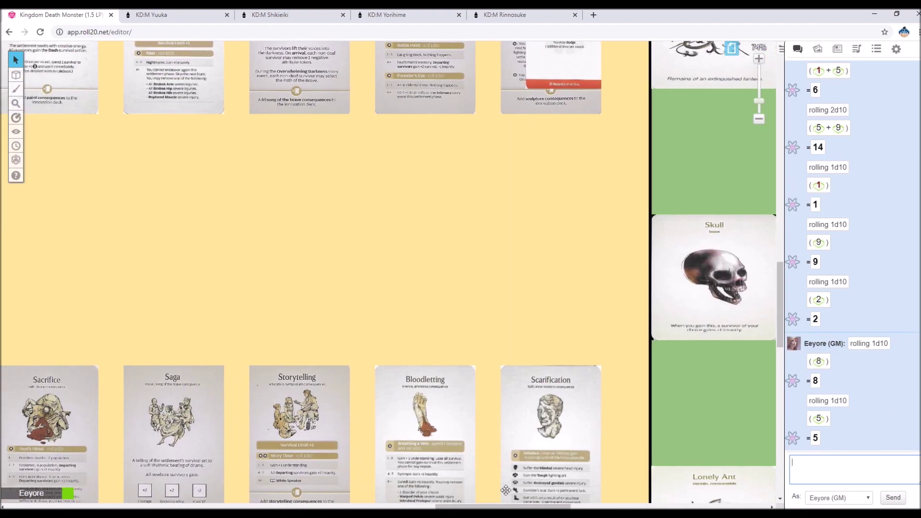
scroll(526, 455, "up", 5)
scroll(556, 312, "up", 3)
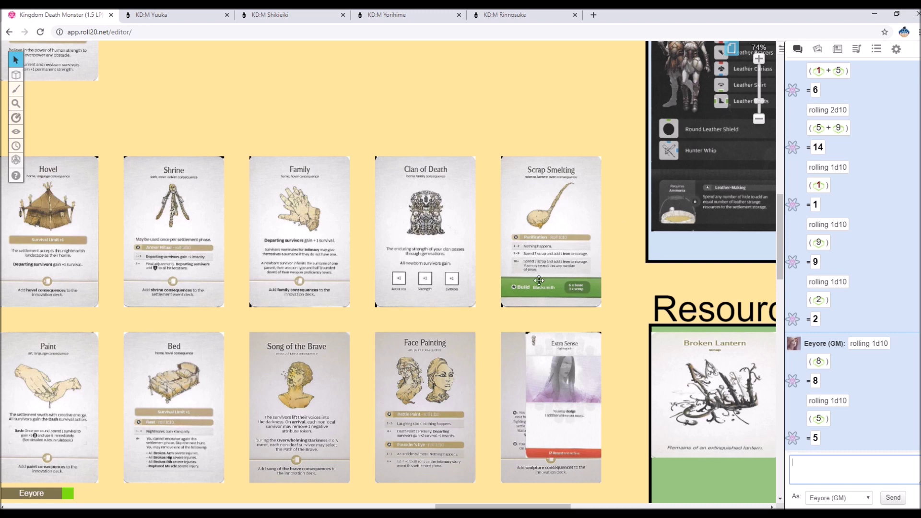
left_click_drag(447, 504, 528, 503)
key("Delete")
left_click(383, 393)
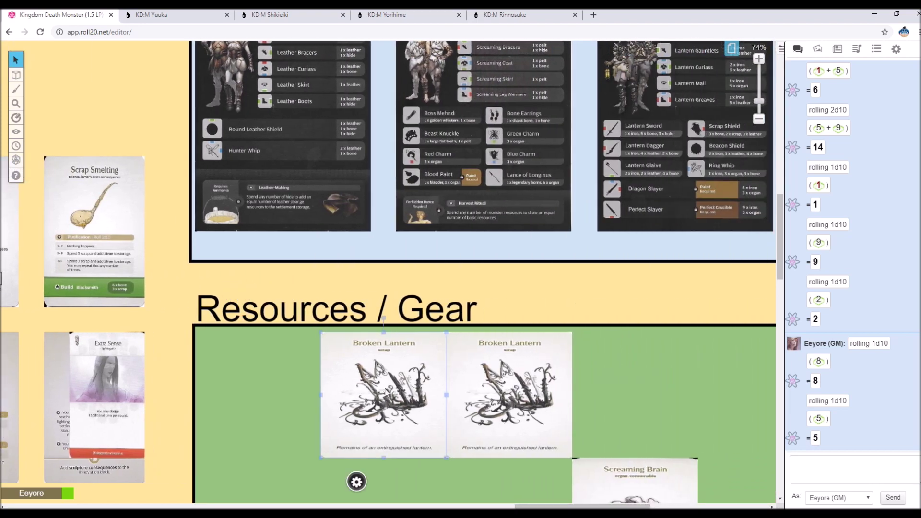
key("Delete")
left_click(487, 389)
key("Delete")
Zoom the map out to 50% and switch to Tabletop Simulator
scroll(505, 370, "down", 2)
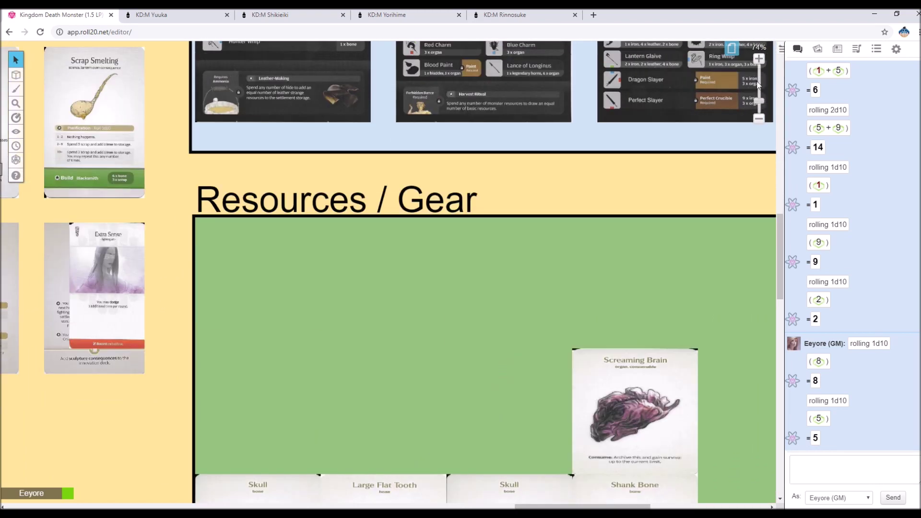
left_click(758, 105)
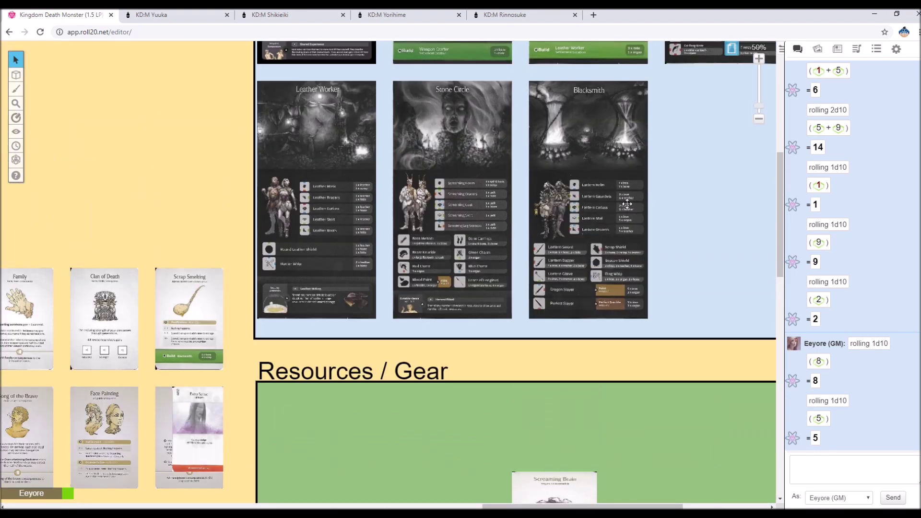
scroll(670, 188, "down", 7)
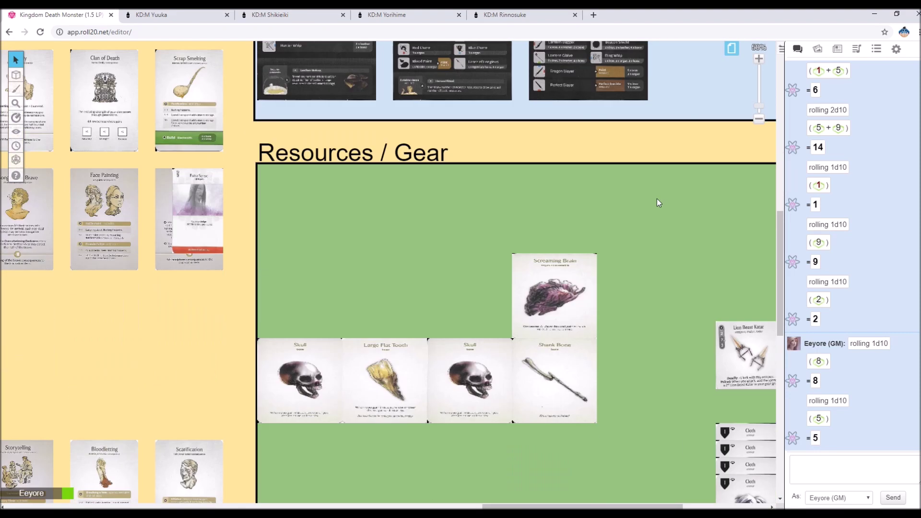
key("alt+Tab")
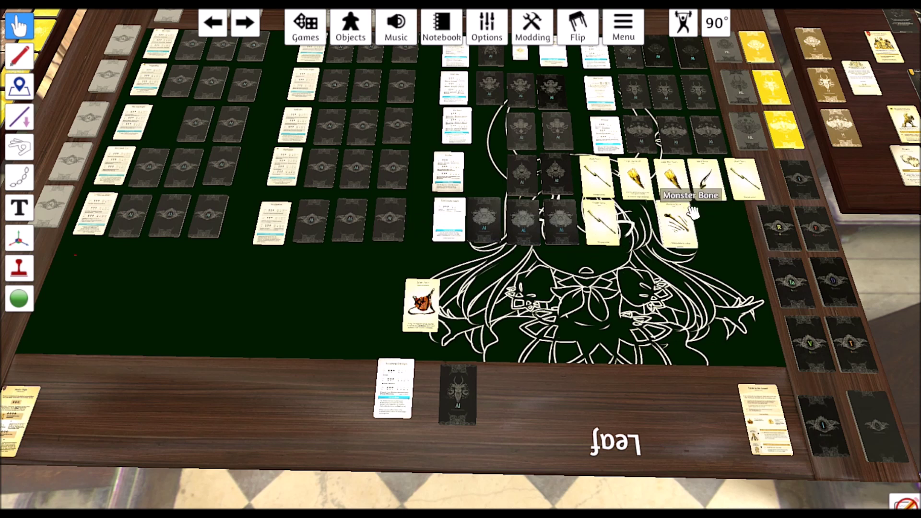
Return a gear card face down to the R deck
left_click_drag(683, 217, 766, 219)
key("f")
left_click_drag(710, 273, 775, 222)
Pile the remaining gear and resource cards, including both Large Flat Tooth cards, into one stack
left_click_drag(746, 183, 686, 256)
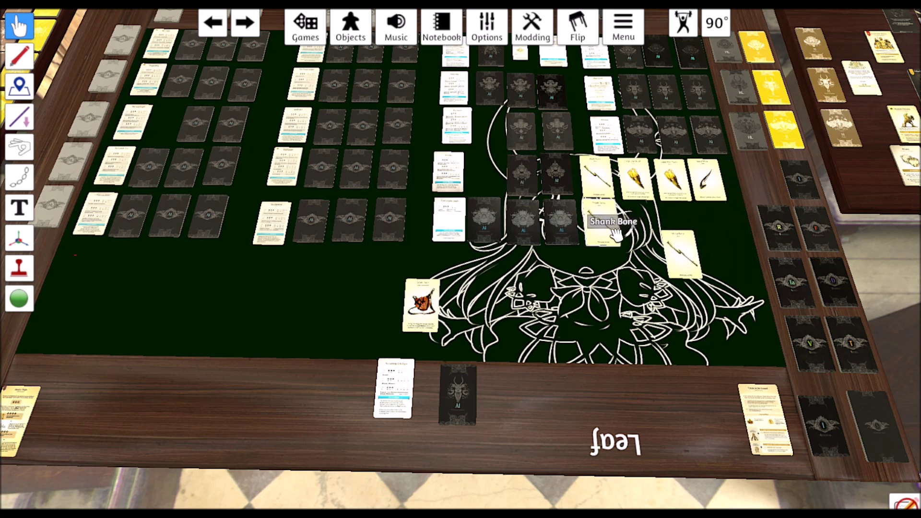
left_click_drag(610, 228, 683, 258)
left_click_drag(602, 185, 685, 253)
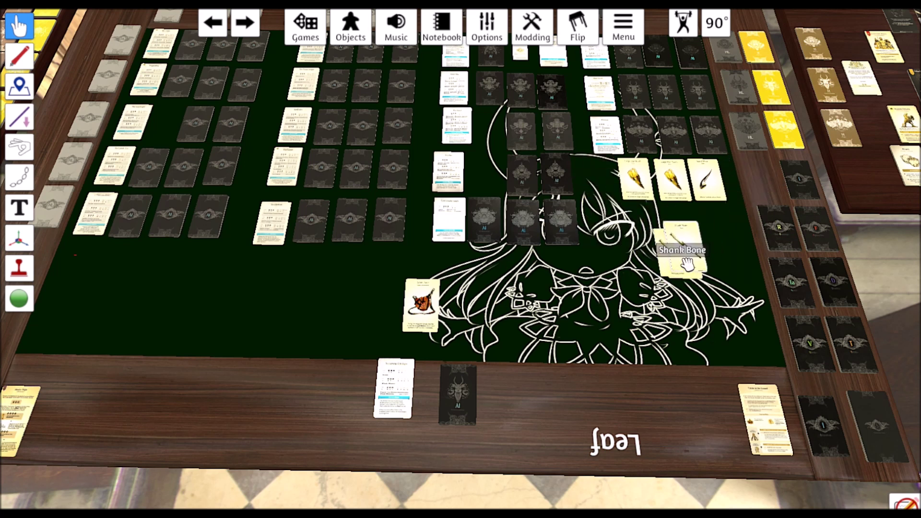
left_click_drag(699, 186, 680, 247)
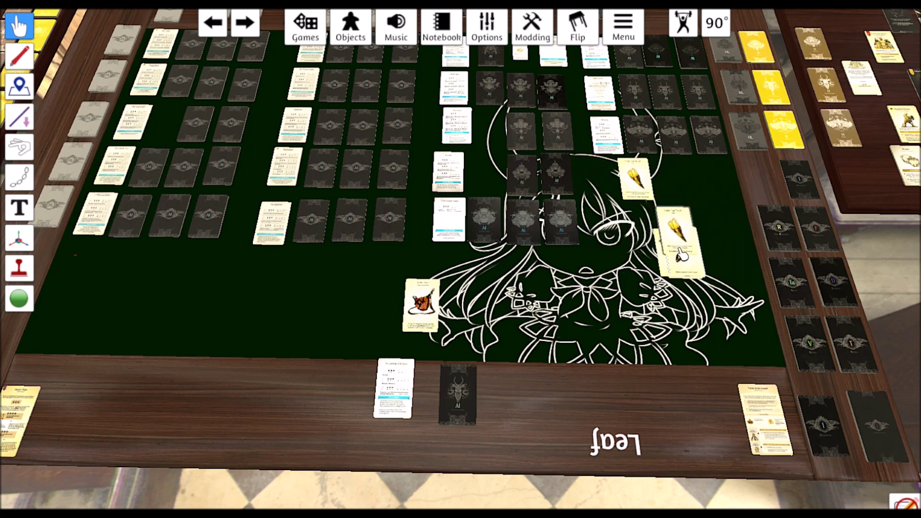
left_click_drag(636, 182, 677, 245)
Return a Large Flat Tooth card face down to the yellow resource deck, then switch to Roll20
scroll(611, 234, "down", 5)
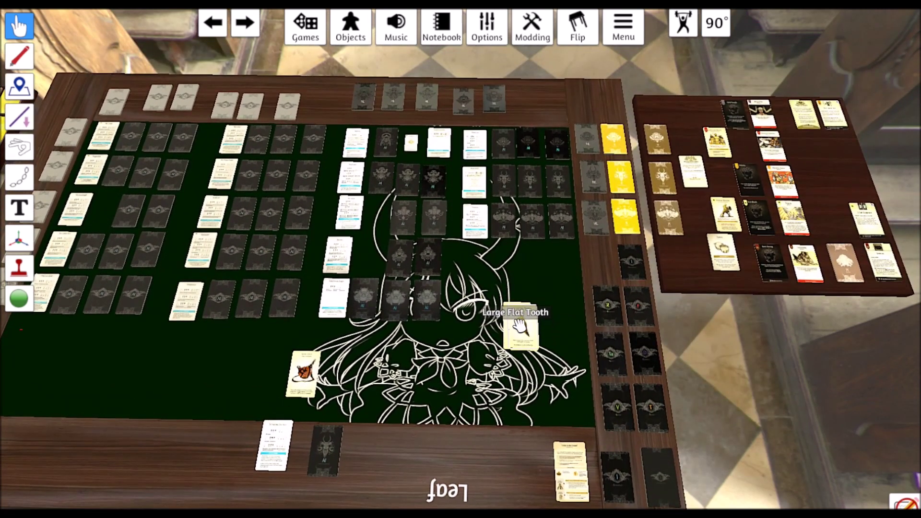
key("f")
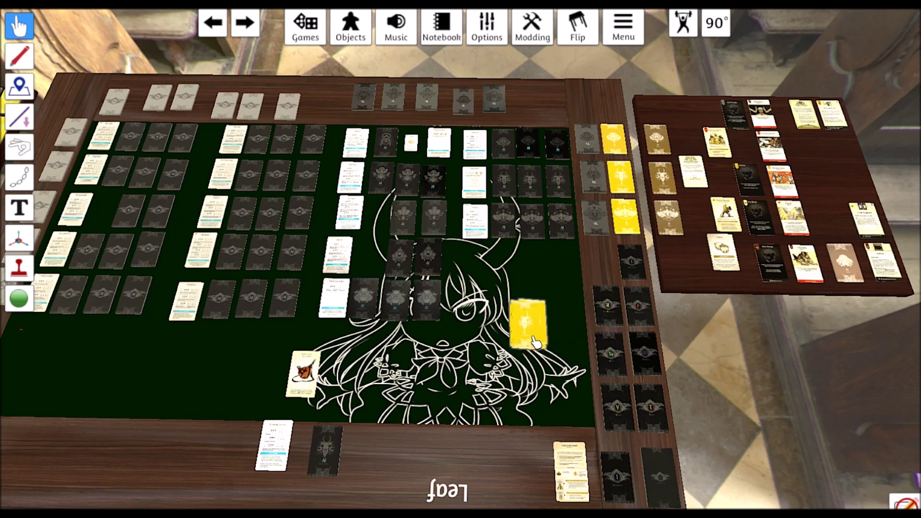
left_click_drag(532, 339, 623, 187)
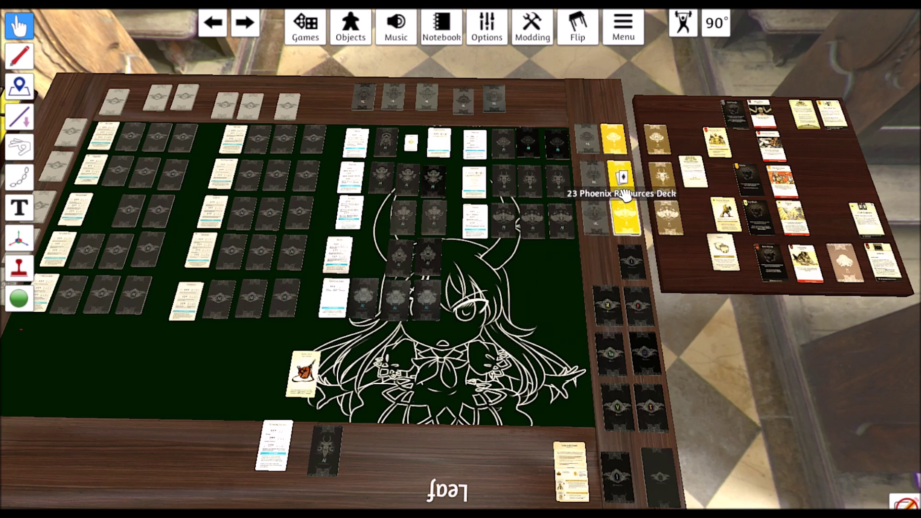
key("s")
key("a")
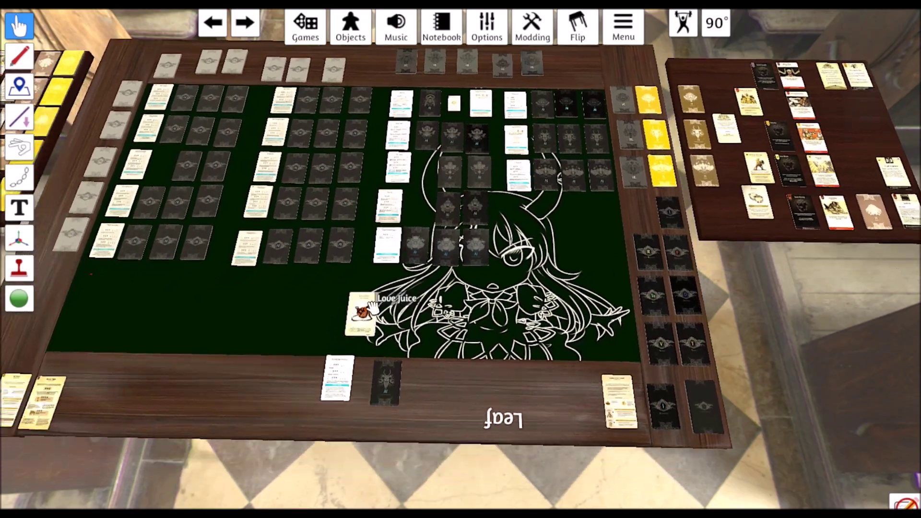
left_click_drag(402, 305, 542, 292)
key("alt+Tab")
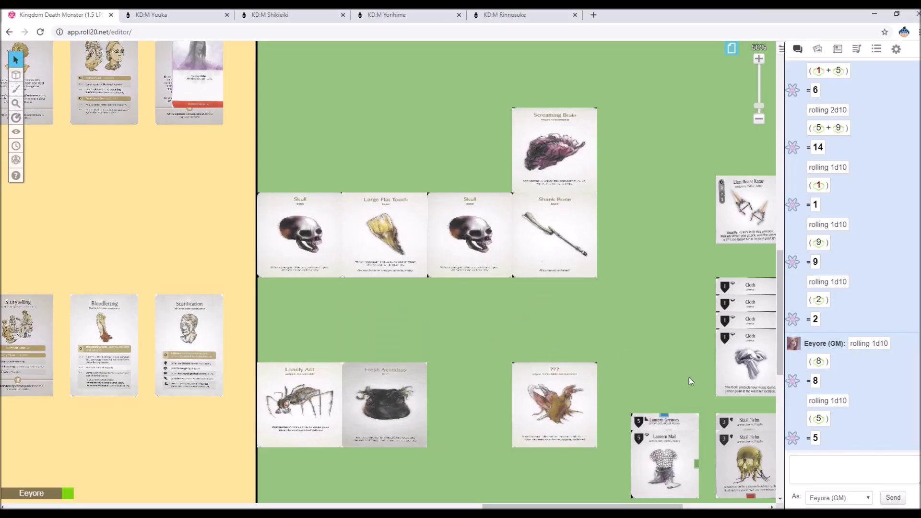
Search 'lantern helm', place lantern helm.jpg, and stack it with the Lantern Greaves and Mail cards
left_click(818, 50)
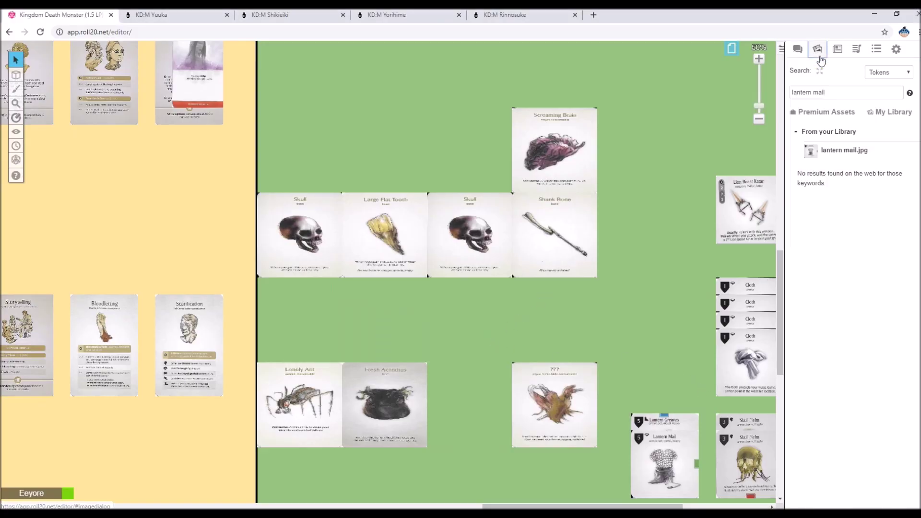
double_click(817, 91)
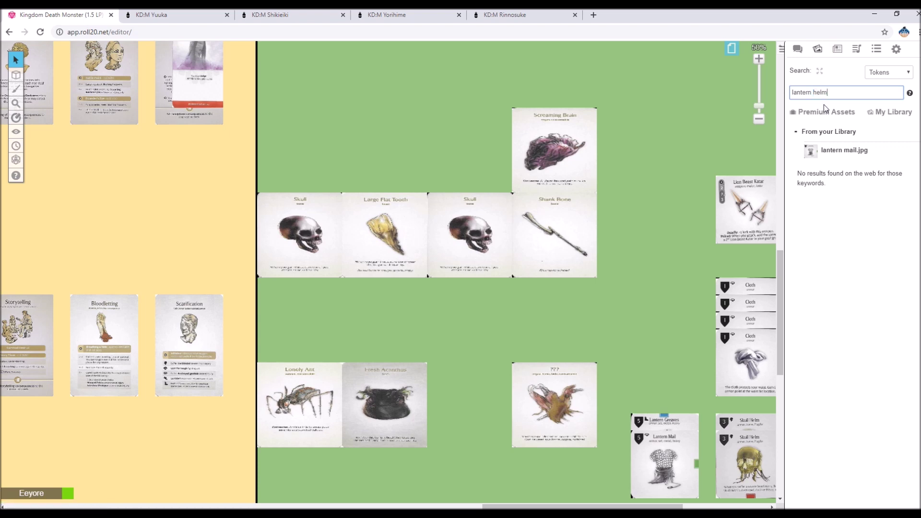
type("helm")
mouse_move(829, 151)
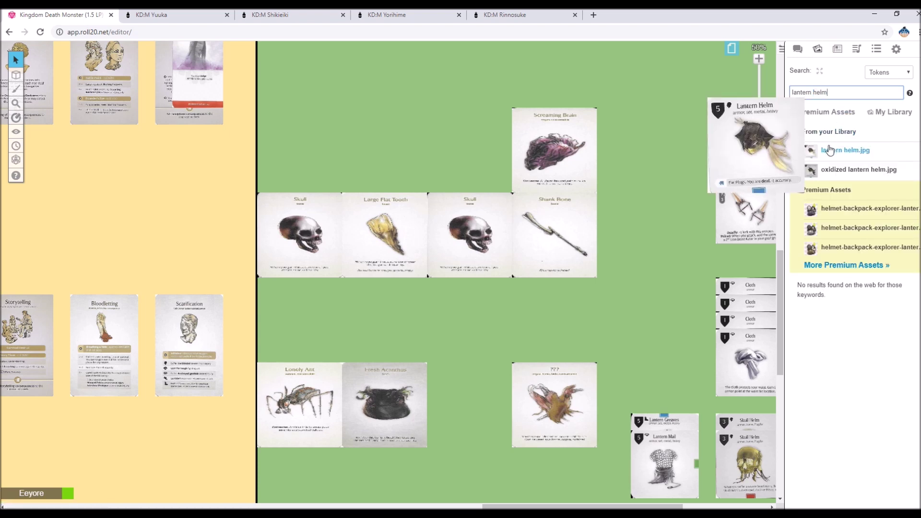
left_click_drag(830, 150, 654, 301)
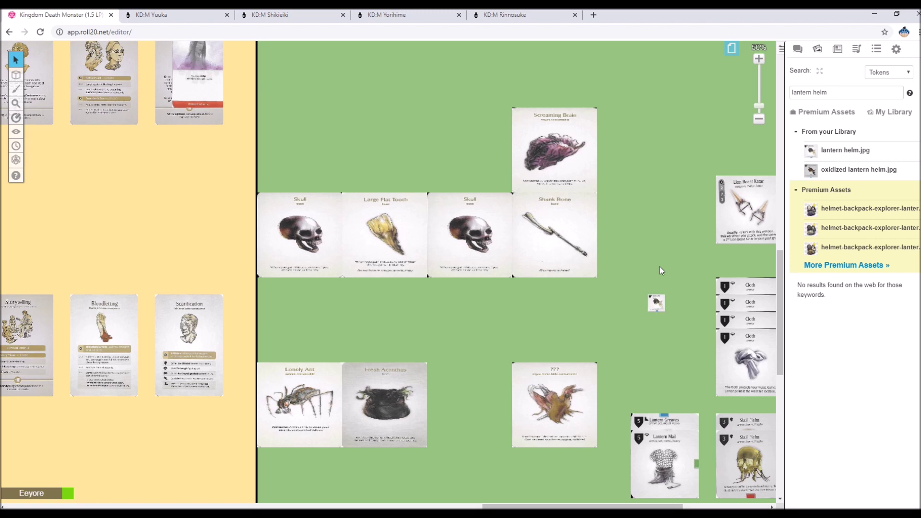
scroll(661, 249, "down", 3)
left_click_drag(661, 227, 694, 314)
scroll(684, 274, "down", 3)
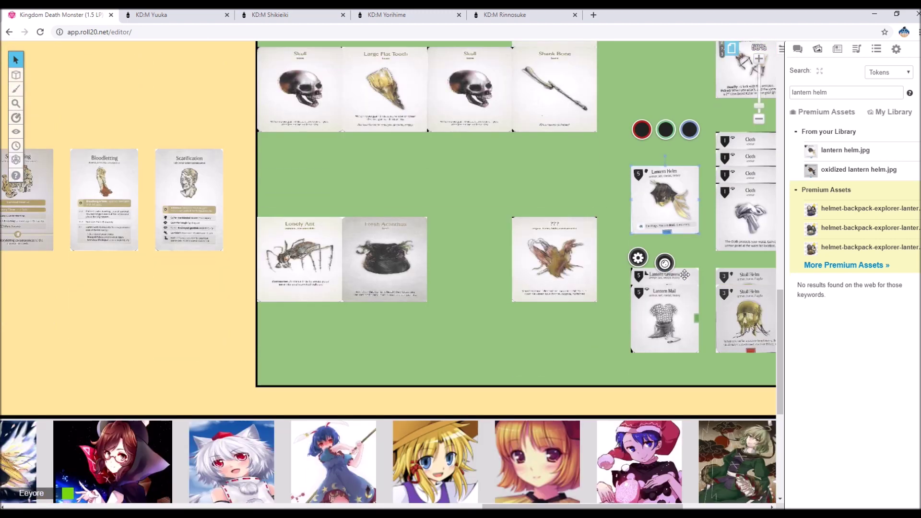
left_click_drag(682, 275, 681, 207)
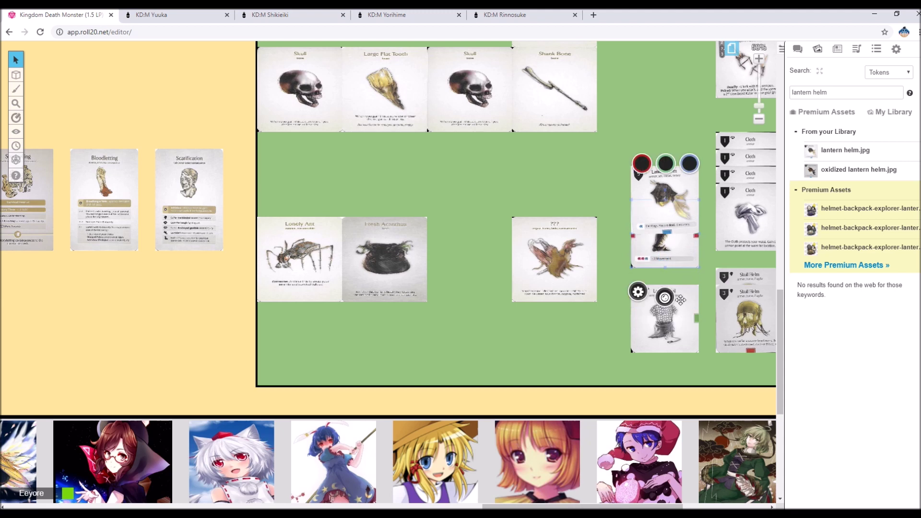
left_click_drag(677, 263, 677, 332)
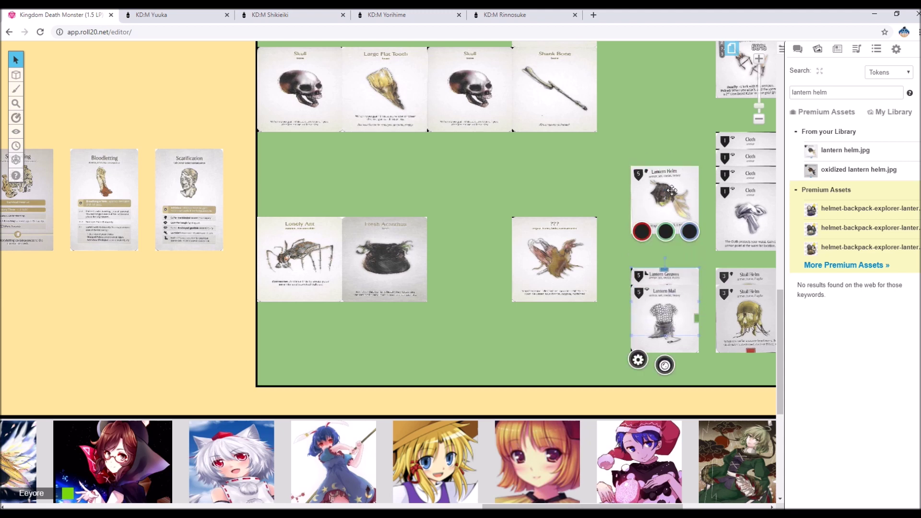
left_click_drag(671, 191, 672, 326)
scroll(657, 204, "up", 6)
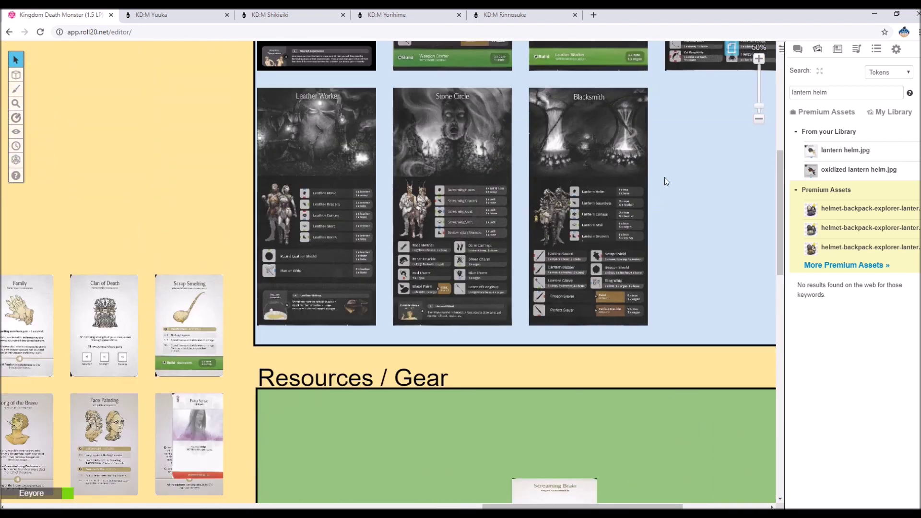
At 33% zoom, place Screaming Brain above the first Skull and Lonely Ant below it, aligned
scroll(641, 193, "down", 4)
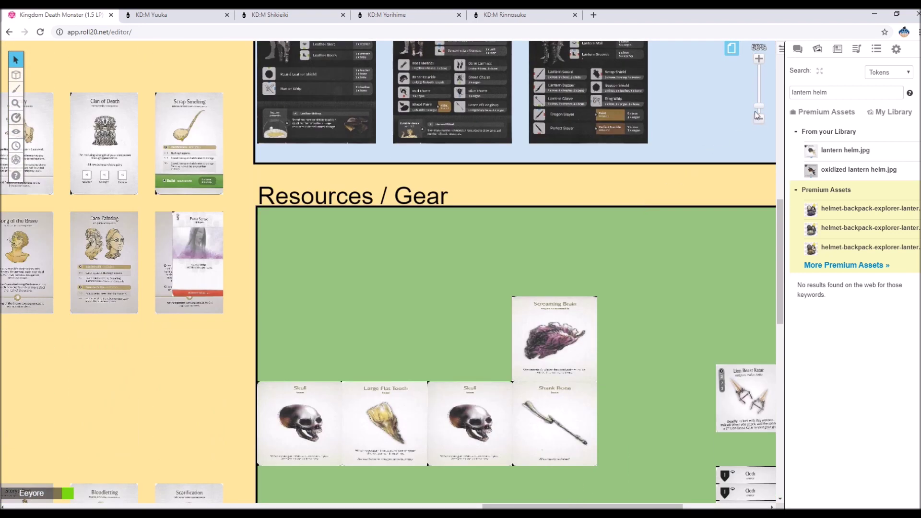
left_click_drag(759, 106, 759, 109)
scroll(512, 372, "down", 2)
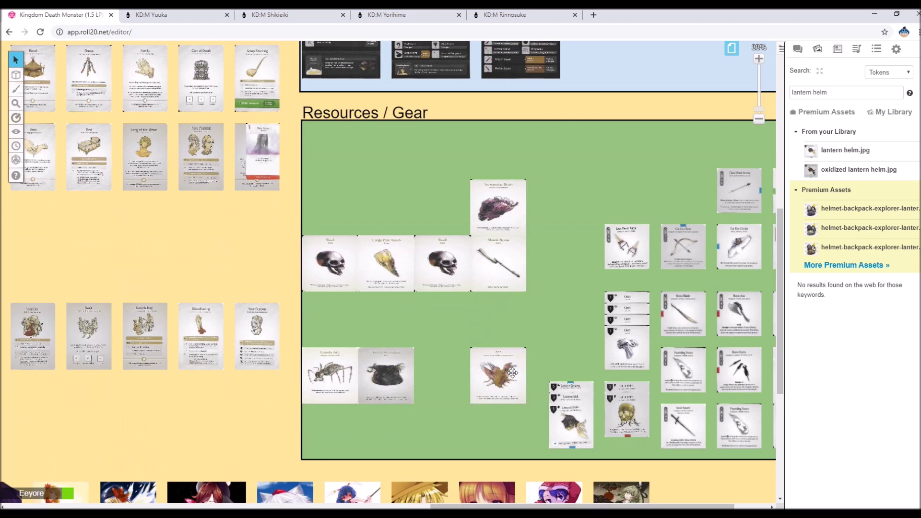
left_click_drag(509, 217, 352, 216)
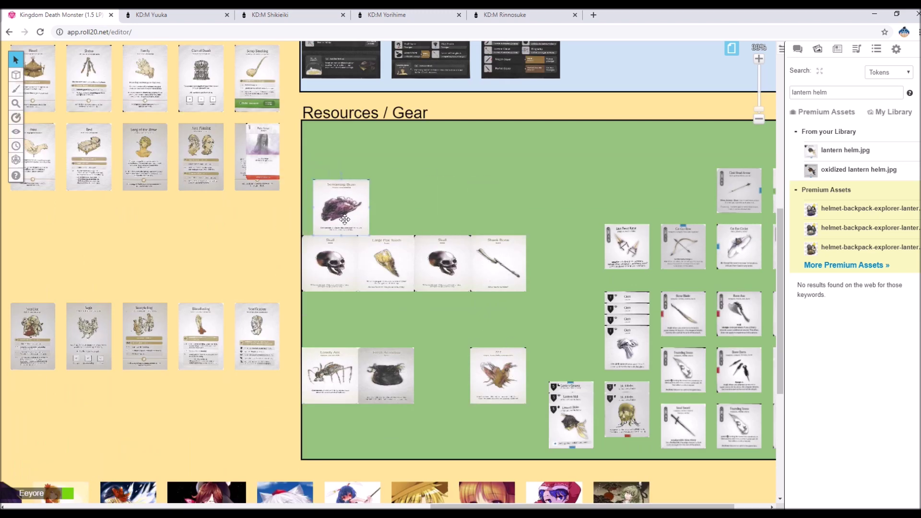
left_click_drag(340, 377, 354, 321)
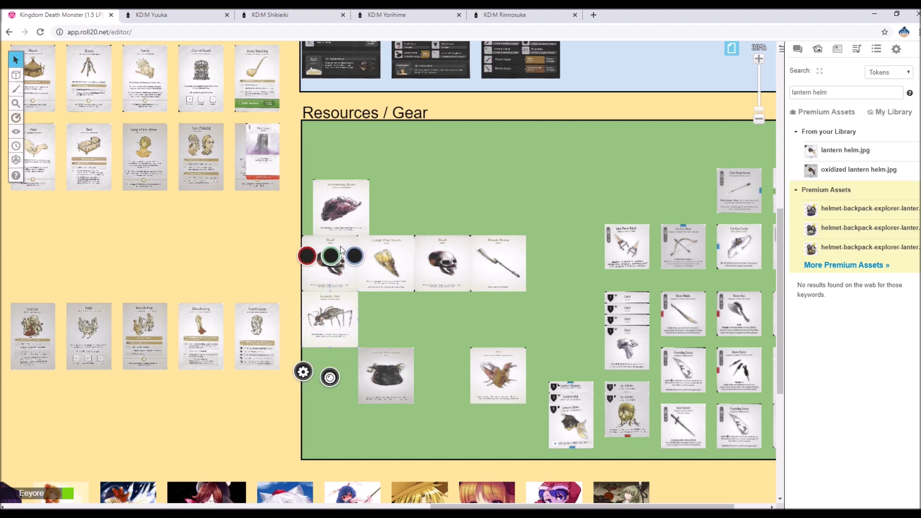
left_click_drag(353, 191, 342, 190)
Move the ??? card beside Fresh Acanthus and clear the card selection
left_click_drag(508, 370, 340, 370)
left_click(387, 369)
left_click(468, 220)
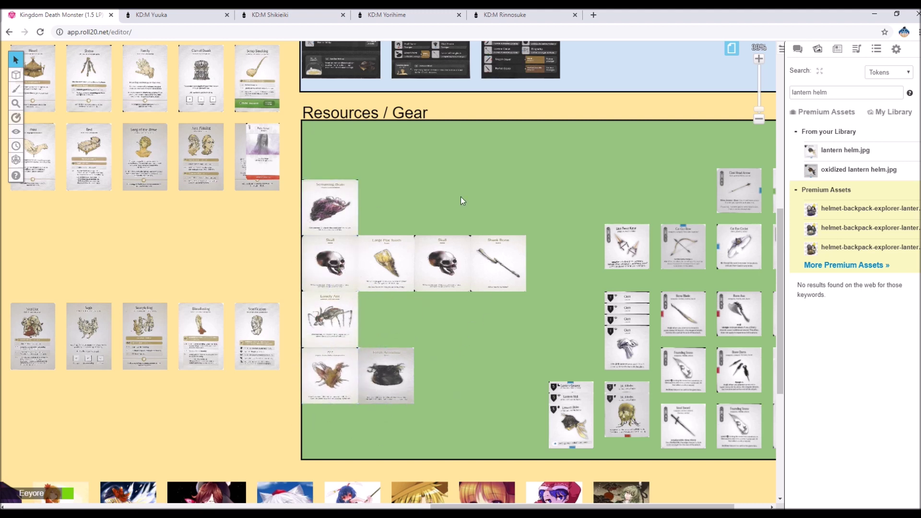
scroll(460, 197, "up", 4)
left_click_drag(762, 110, 761, 98)
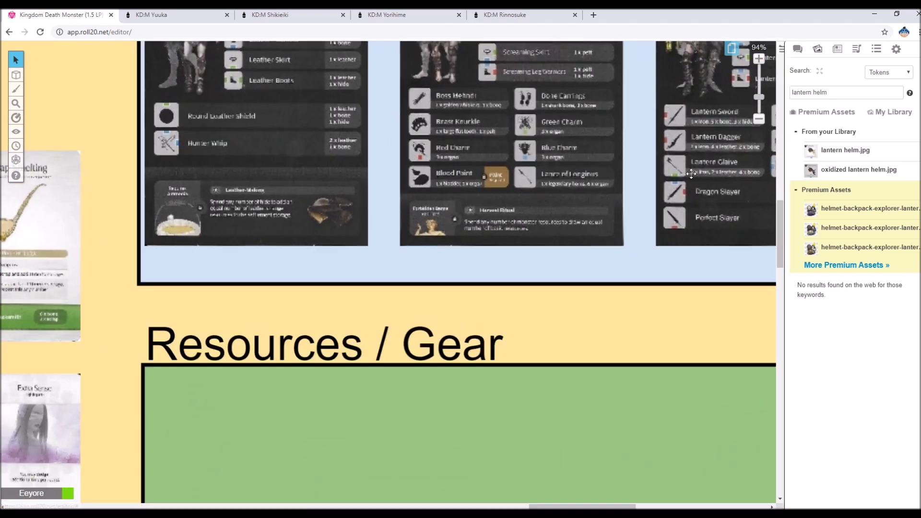
Inspect the Blacksmith's lantern gear recipes at 94%, then list the journal's Blacksmith gear handouts at 60%
scroll(671, 192, "up", 5)
left_click_drag(577, 506, 602, 506)
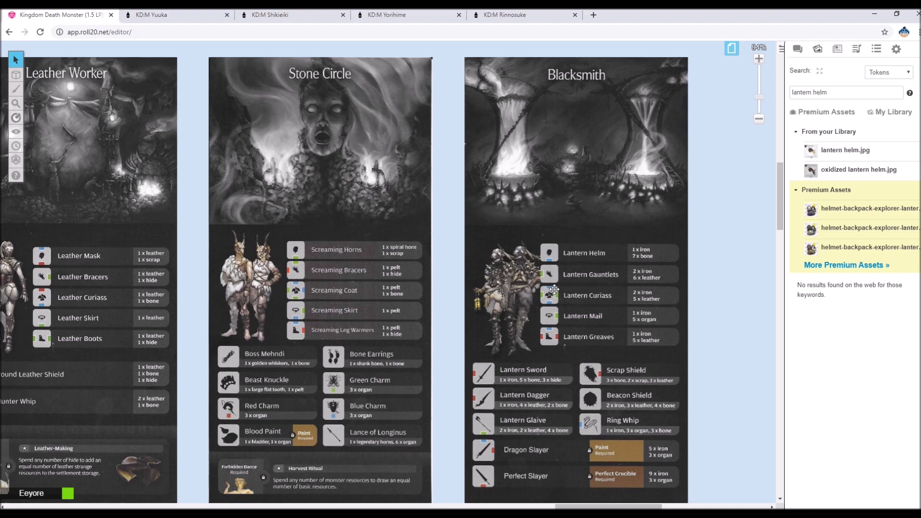
left_click(763, 104)
scroll(417, 310, "down", 10)
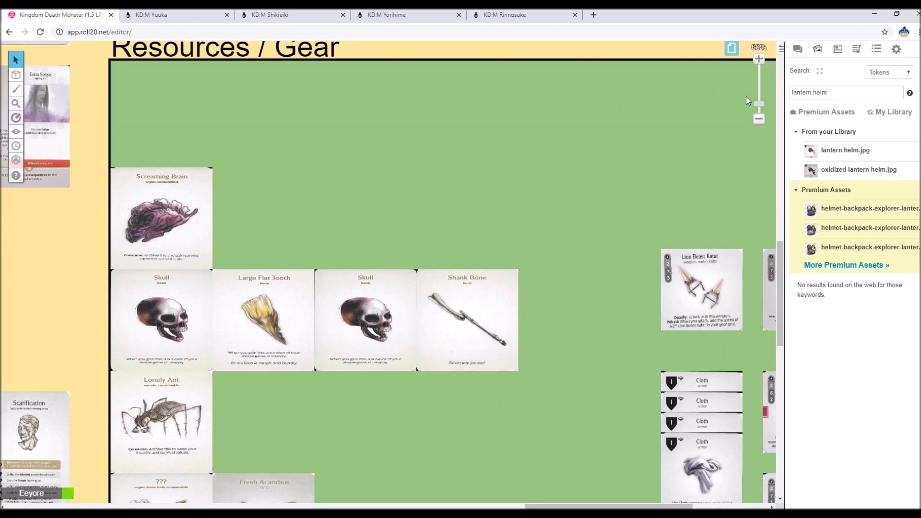
left_click(837, 49)
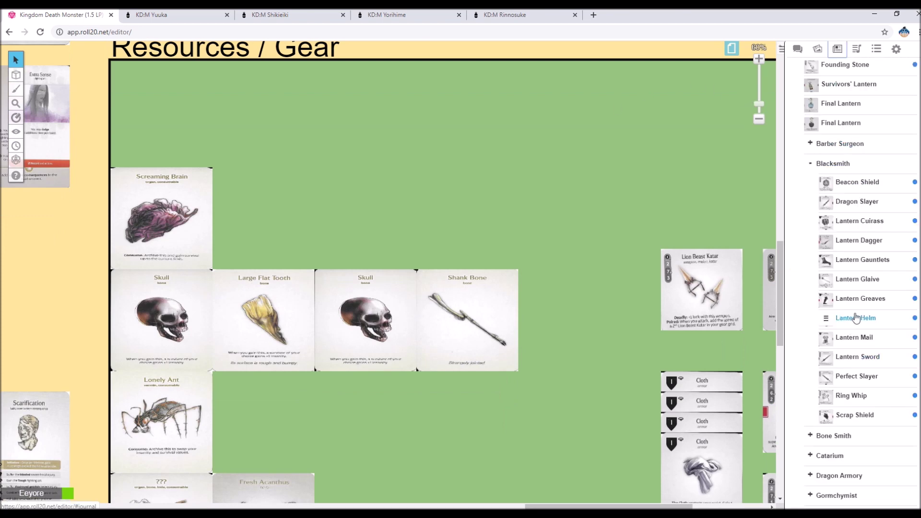
Collapse the Blacksmith and Gear journal folders and expand Armor Sets, from Brawler Armor Effect to White Lion Armor
scroll(670, 267, "down", 4)
scroll(669, 266, "down", 4)
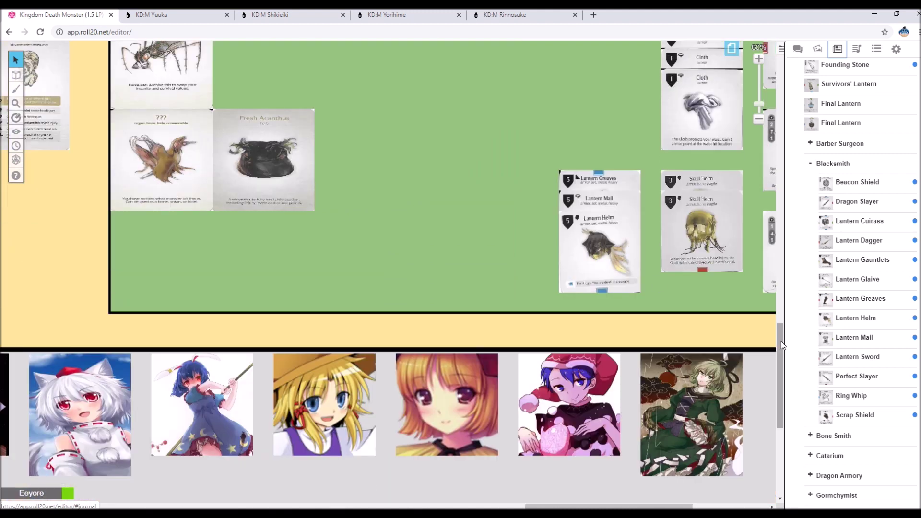
left_click(832, 163)
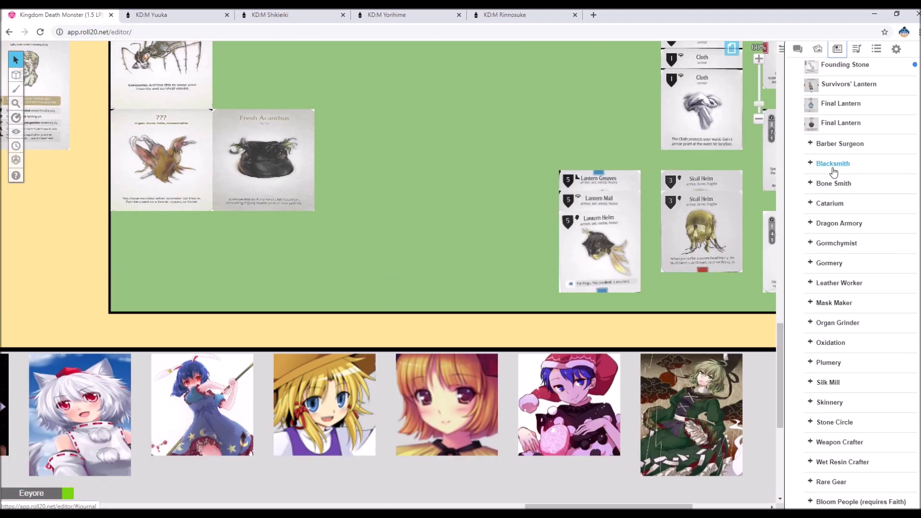
scroll(832, 172, "up", 3)
scroll(830, 187, "up", 2)
left_click(806, 224)
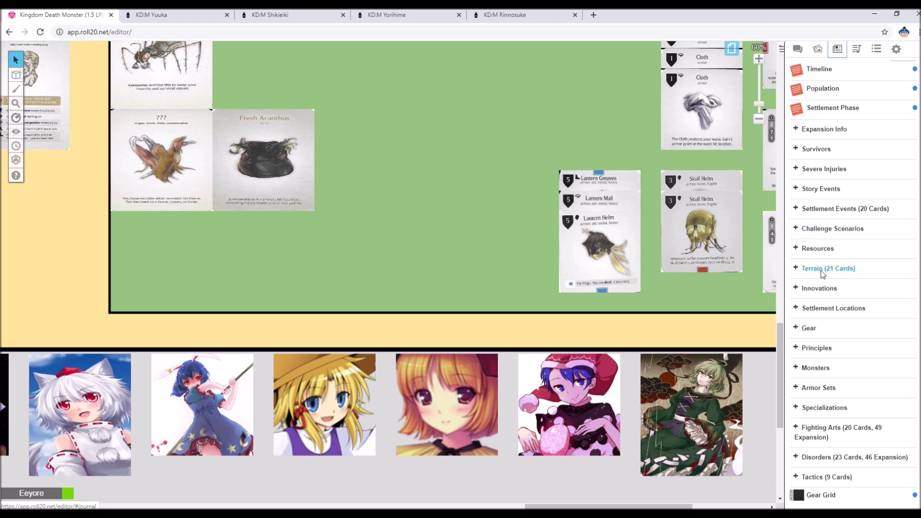
left_click(823, 397)
scroll(834, 379, "down", 6)
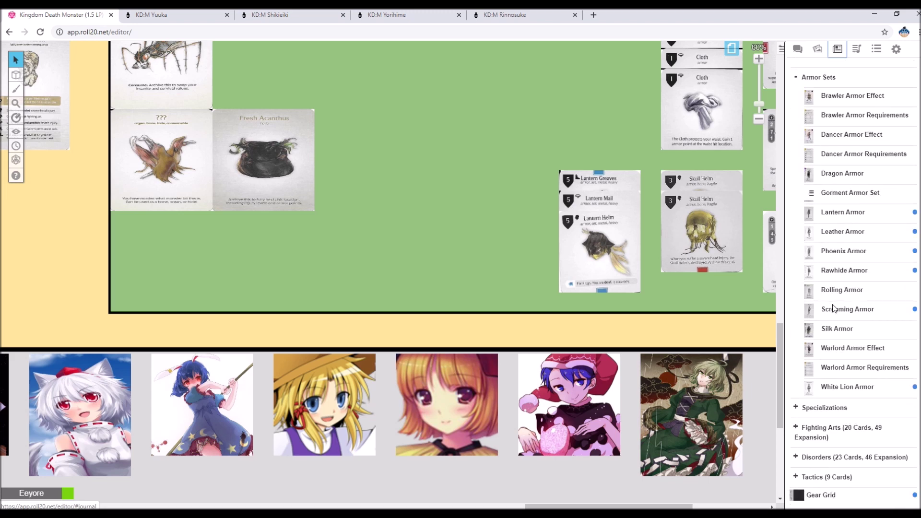
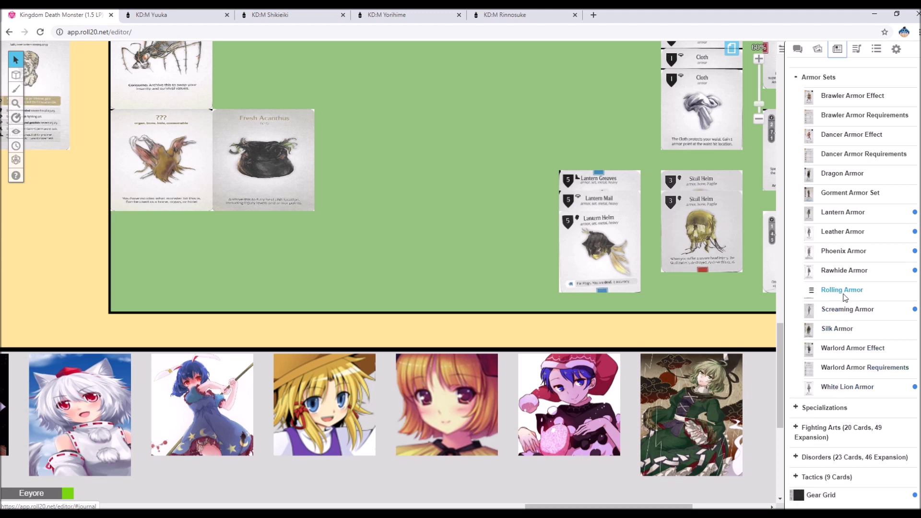
View the Lantern Armor handout's card image enlarged, then close the handout
left_click(843, 212)
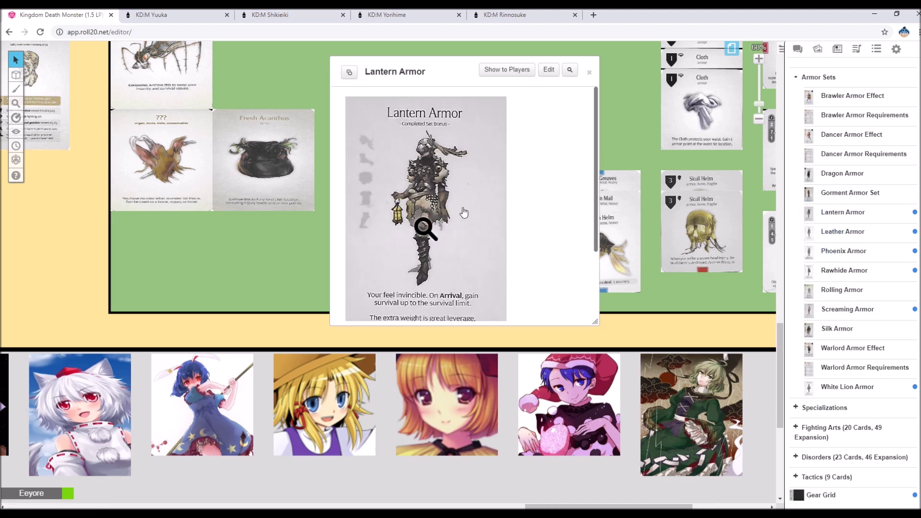
left_click(463, 213)
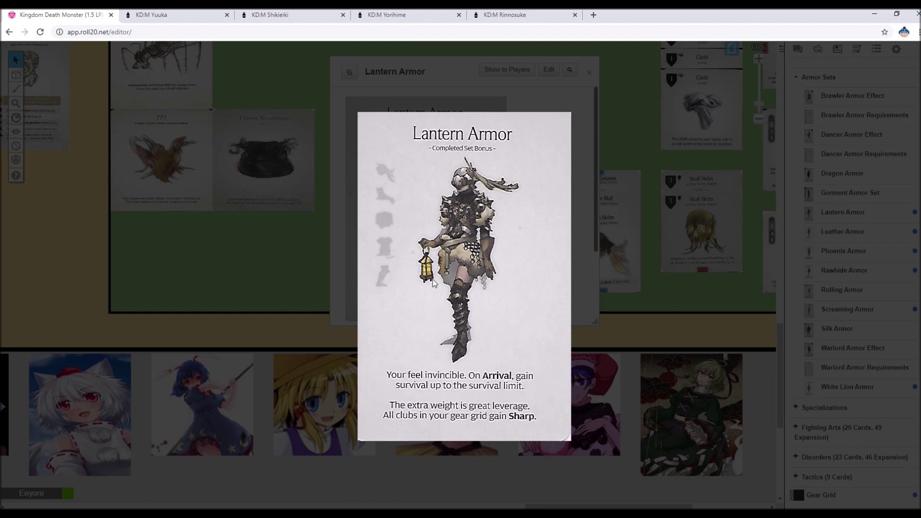
left_click(490, 240)
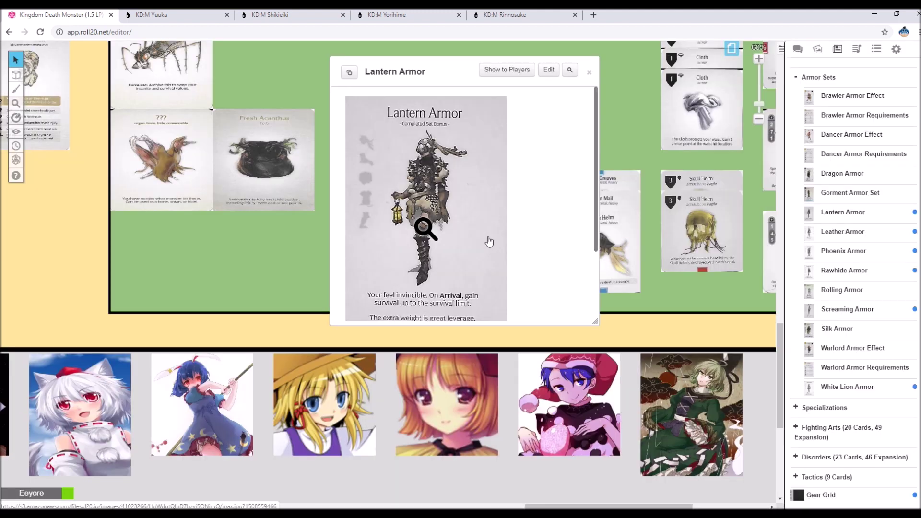
left_click(590, 73)
Show the chat log and zoom the board to 27% around the Endeavors area
scroll(514, 158, "up", 4)
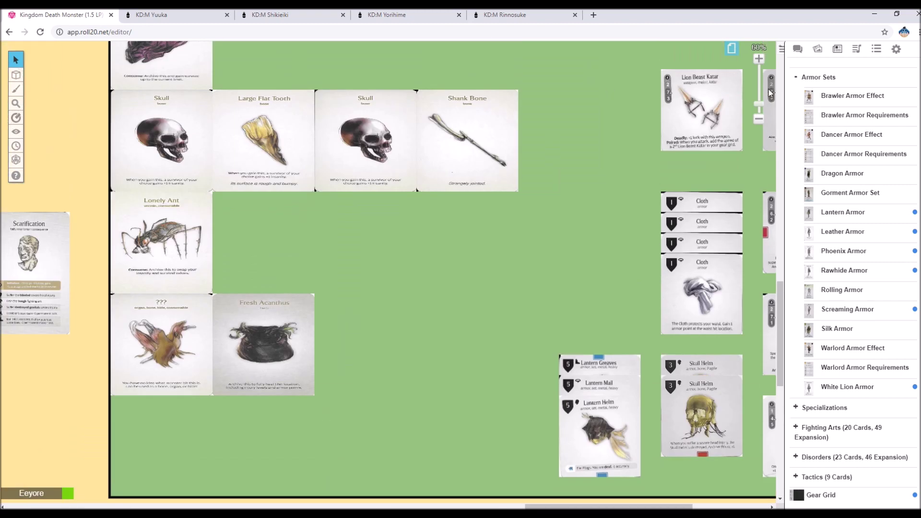
left_click(797, 50)
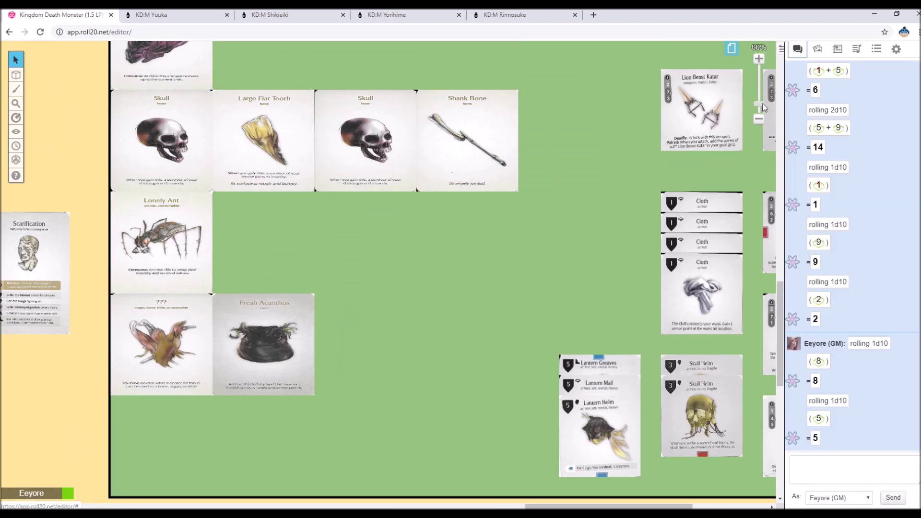
left_click_drag(762, 105, 761, 112)
scroll(559, 180, "up", 3)
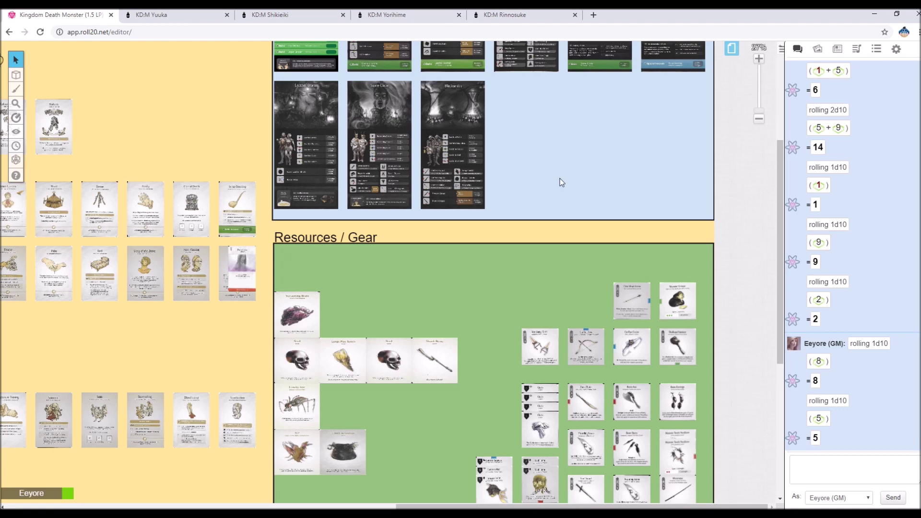
scroll(560, 178, "up", 5)
scroll(418, 153, "down", 3)
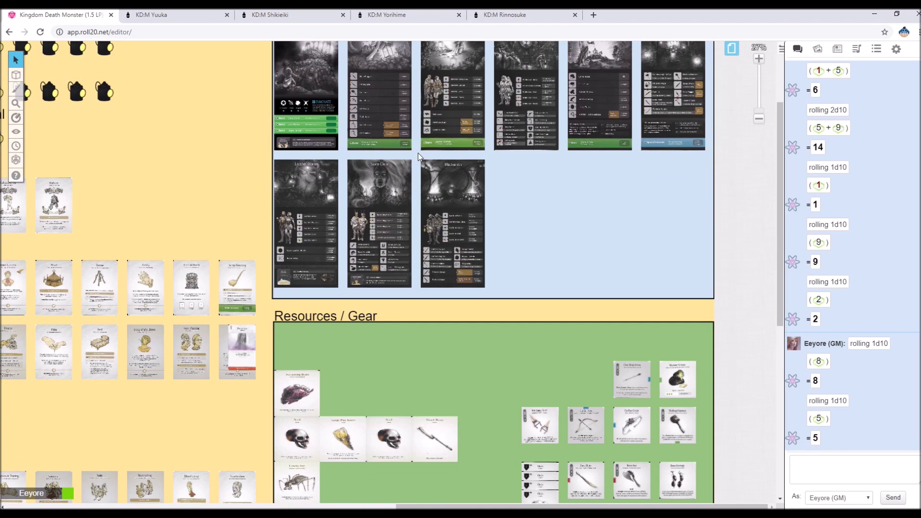
scroll(419, 153, "up", 2)
Roll 1d10 in chat, getting an 8
left_click(828, 471)
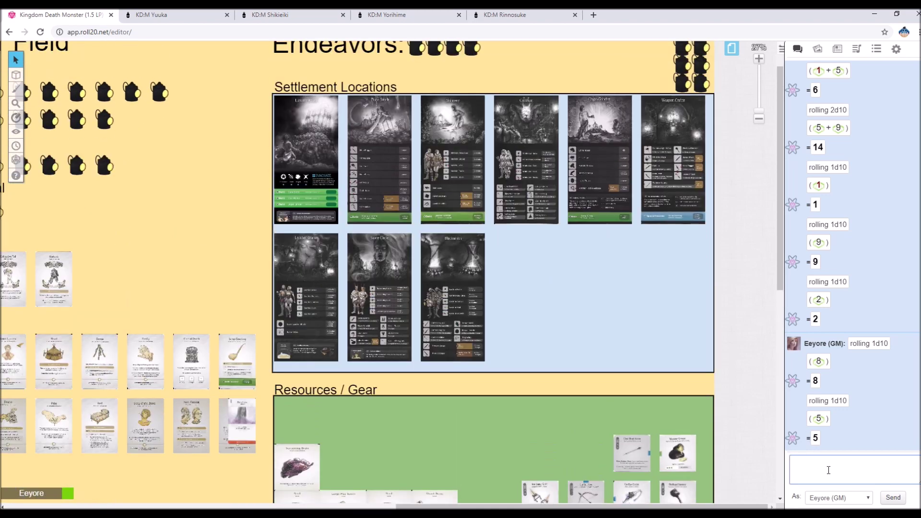
key("Up")
key("Return")
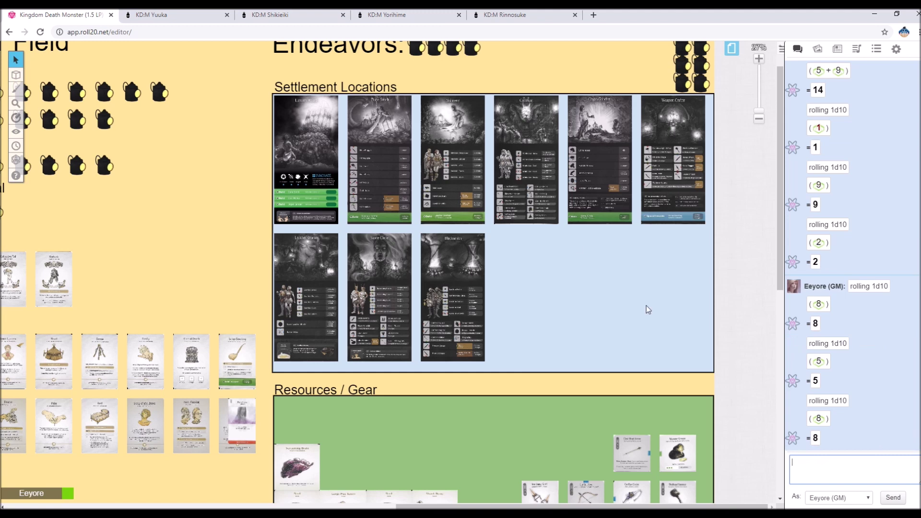
scroll(487, 87, "up", 2)
mouse_move(472, 125)
left_mouse_down()
mouse_move(661, 127)
mouse_move(552, 137)
mouse_move(471, 127)
left_mouse_up()
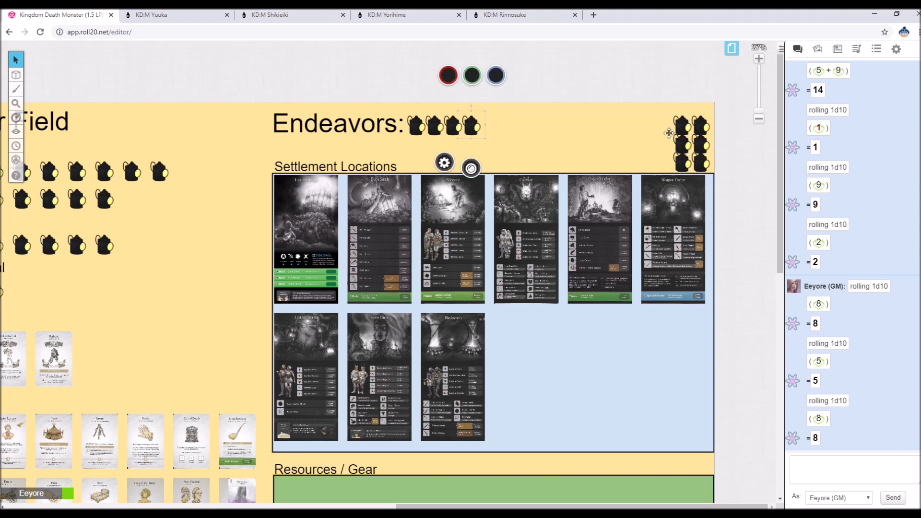
Drag several lanterns from the top-right cluster over beside the Endeavors row
left_click(700, 145)
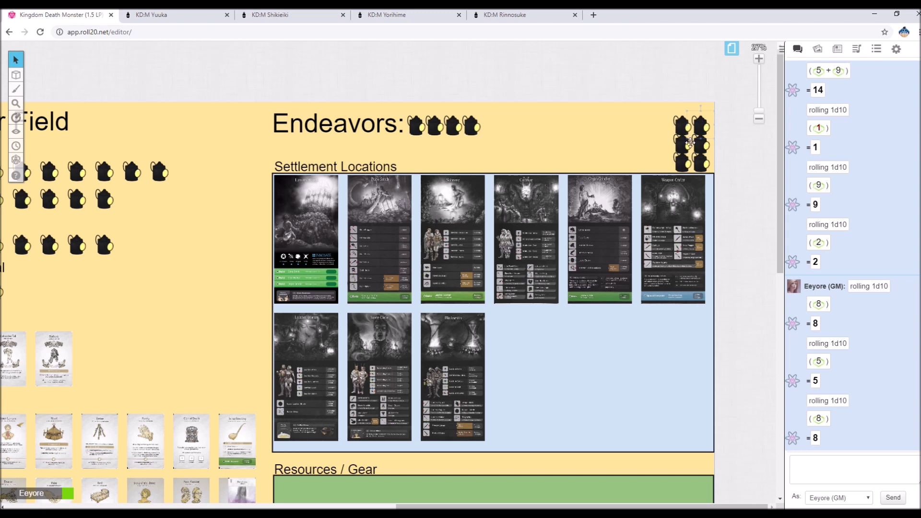
left_click(680, 161)
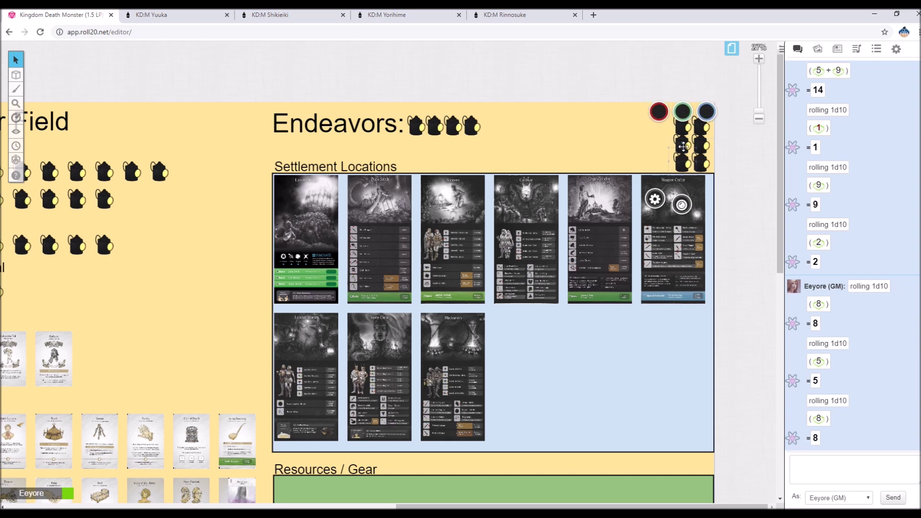
left_click(682, 143)
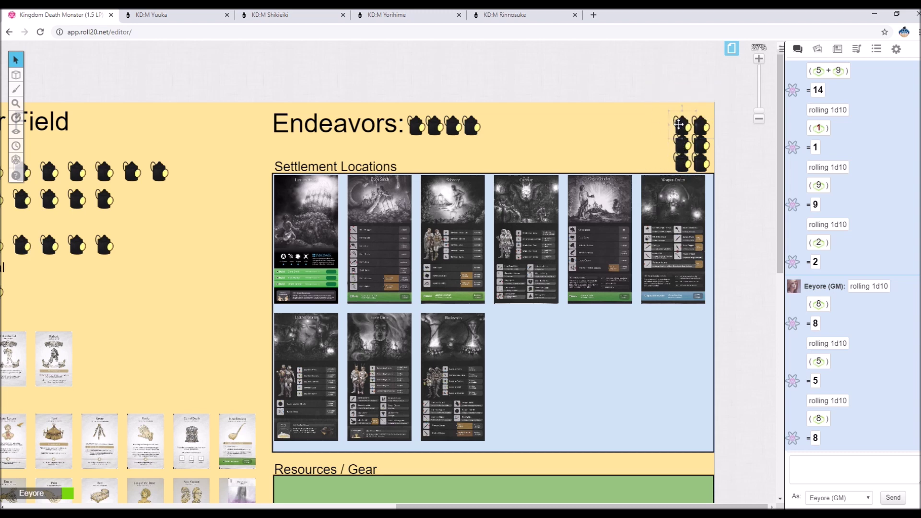
left_click_drag(678, 124, 499, 125)
left_click_drag(680, 144, 510, 120)
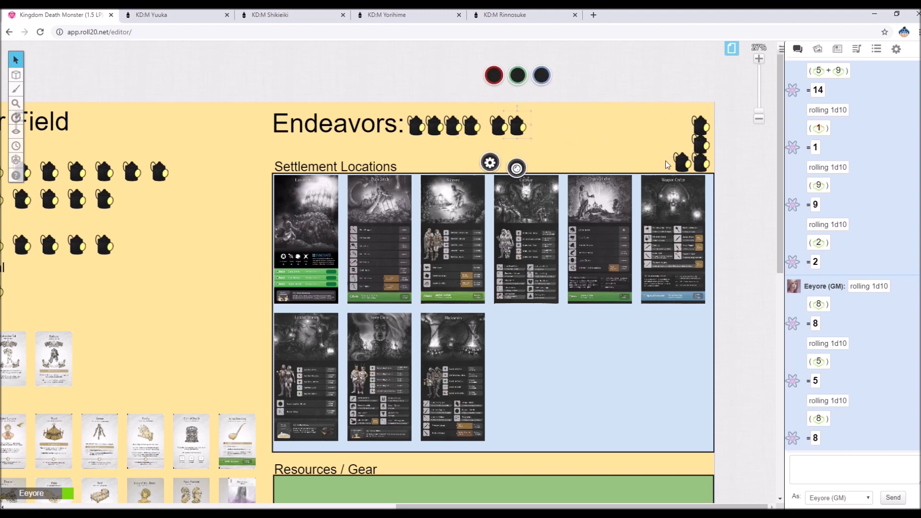
left_click_drag(684, 162, 538, 126)
left_click_drag(693, 125, 565, 126)
mouse_move(690, 144)
left_mouse_down()
mouse_move(583, 126)
mouse_move(699, 142)
left_mouse_up()
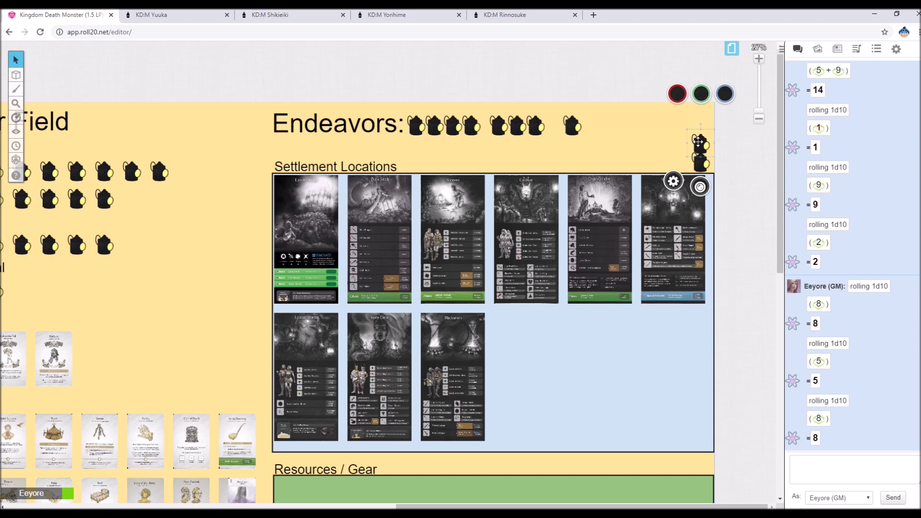
Return the extra lanterns to the top-right cluster, leaving three beside Endeavors
left_click_drag(566, 129, 700, 126)
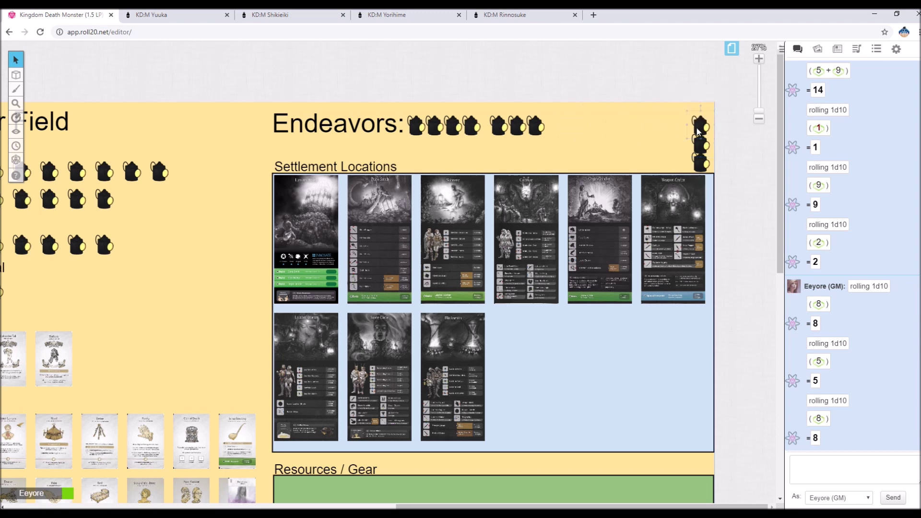
left_click_drag(533, 130, 682, 128)
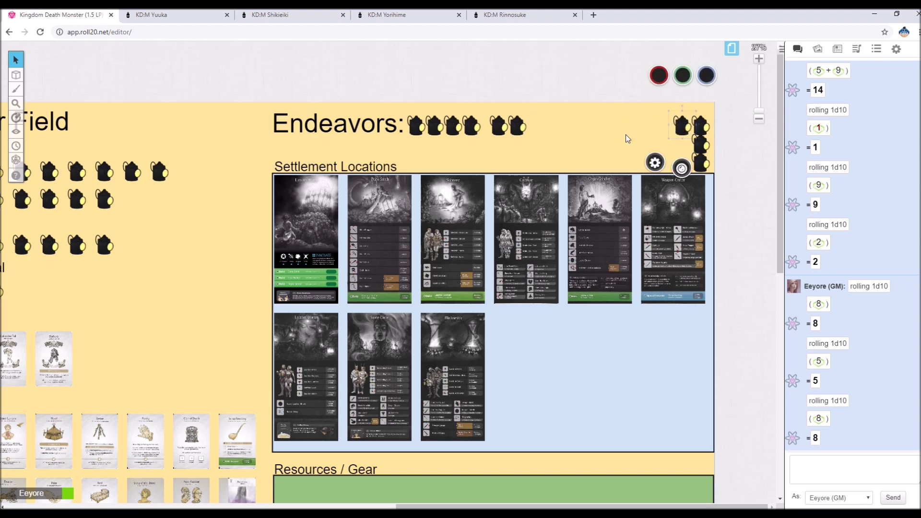
left_click_drag(519, 127, 682, 146)
left_click_drag(501, 129, 664, 126)
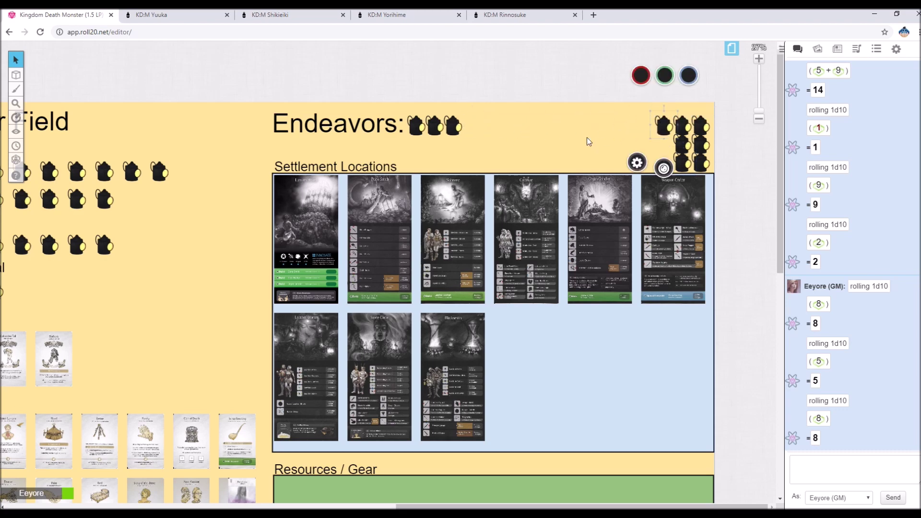
left_click(586, 137)
Move a third Endeavors lantern into the top-right cluster, leaving two in the row
scroll(514, 154, "down", 3)
scroll(479, 136, "up", 3)
left_click_drag(452, 126, 664, 141)
Rotate one Innovations card sideways with its rotation handle
left_click(88, 428)
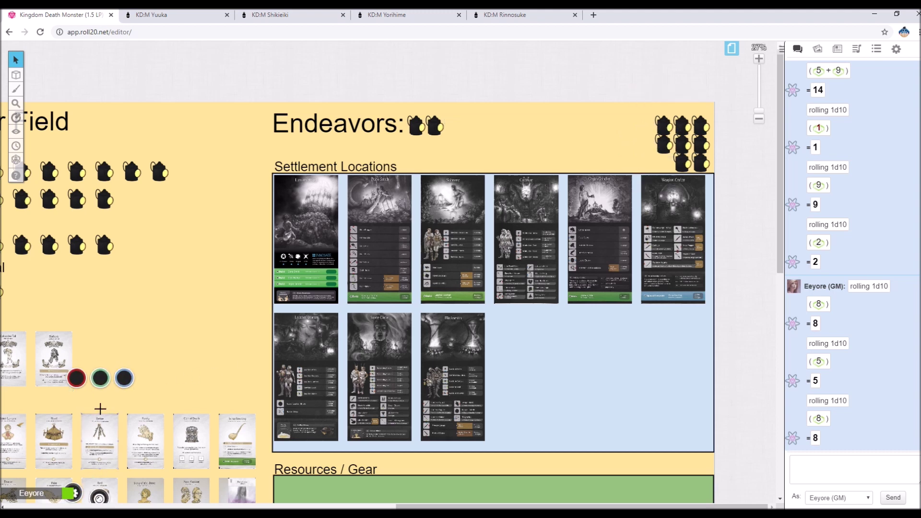
left_click_drag(97, 407, 121, 418)
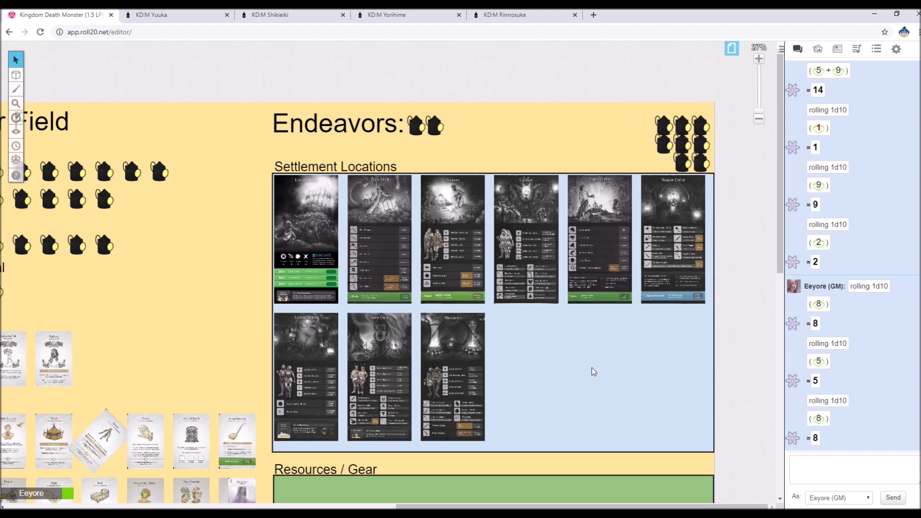
scroll(240, 341, "down", 3)
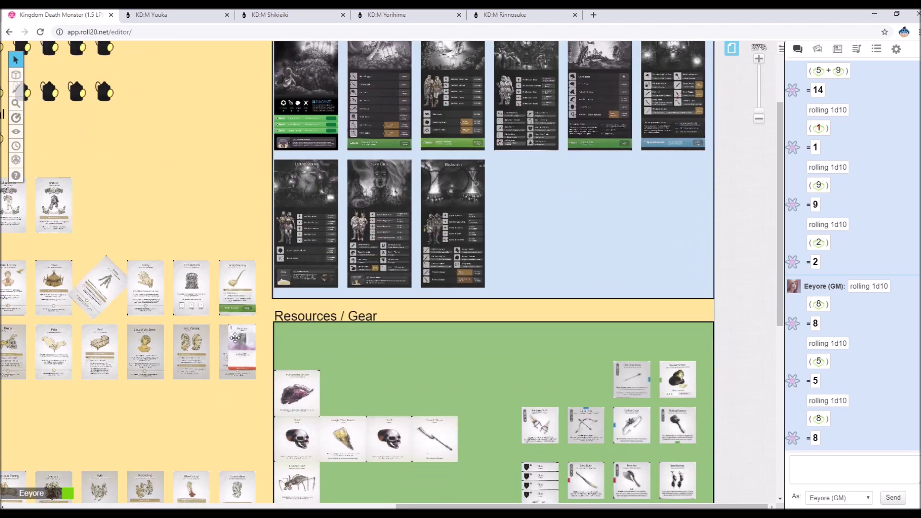
left_click_drag(405, 506, 211, 487)
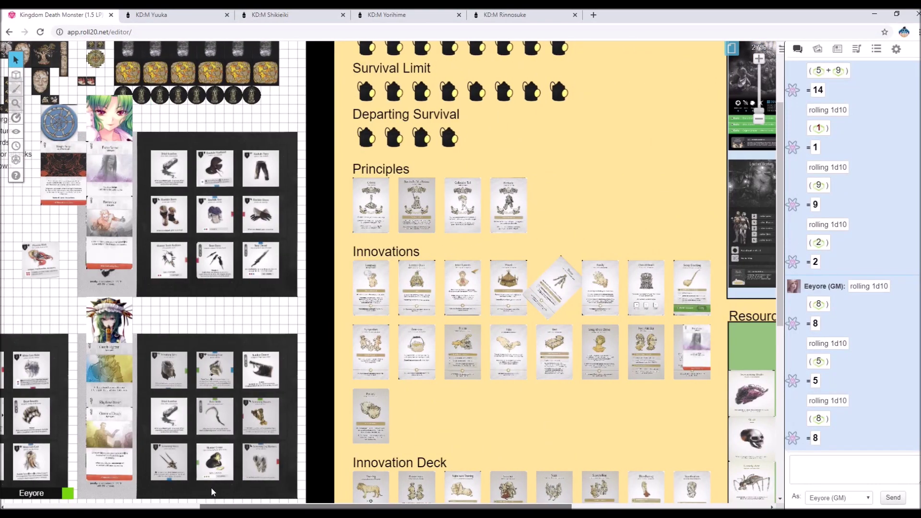
Scroll the board right to show the tilted Innovations card and the Resources / Gear cards
left_click_drag(211, 488, 82, 485)
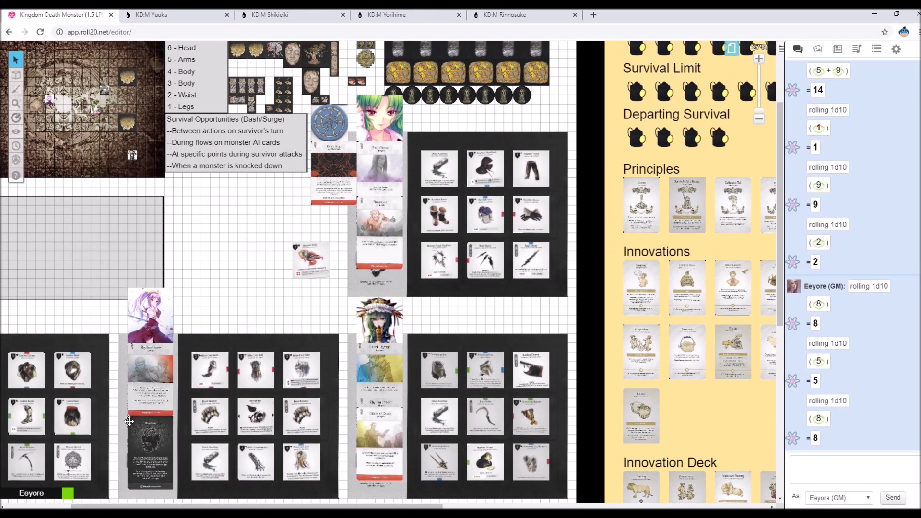
scroll(264, 300, "down", 5)
scroll(266, 302, "down", 3)
scroll(259, 290, "up", 5)
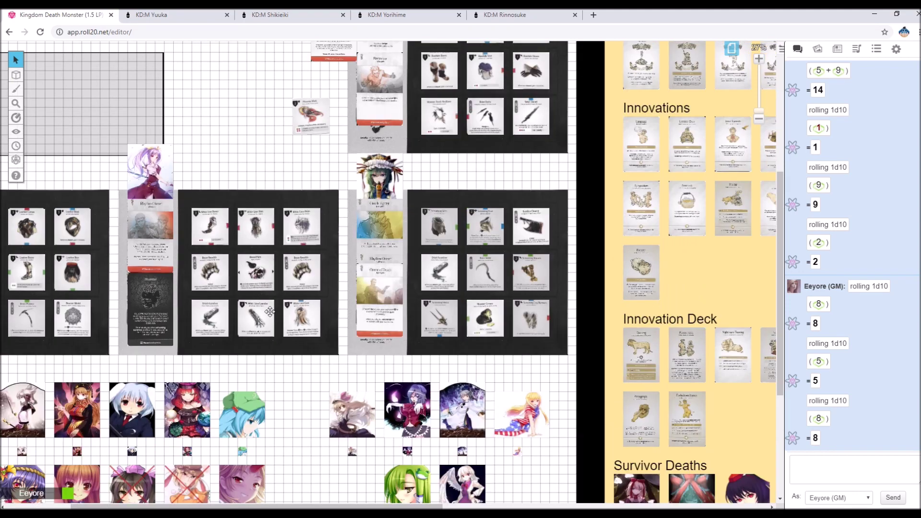
left_click_drag(280, 500, 235, 500)
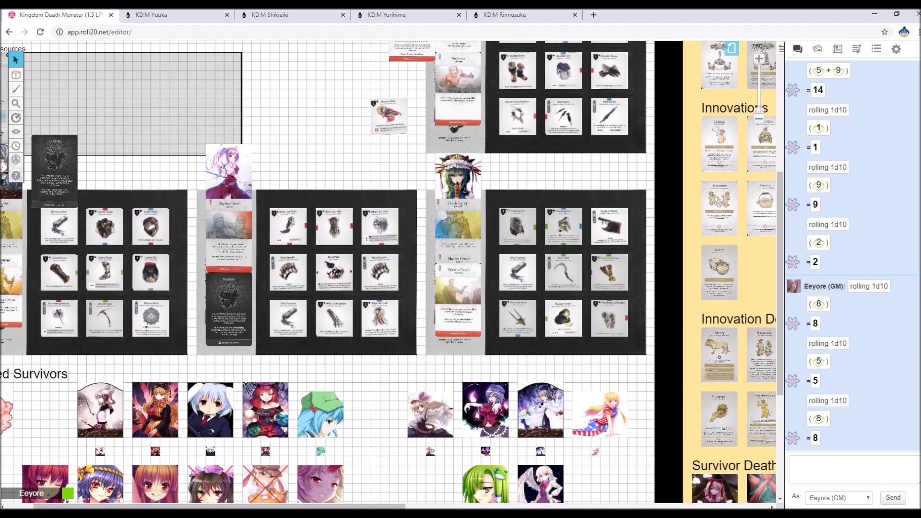
key("alt+Tab")
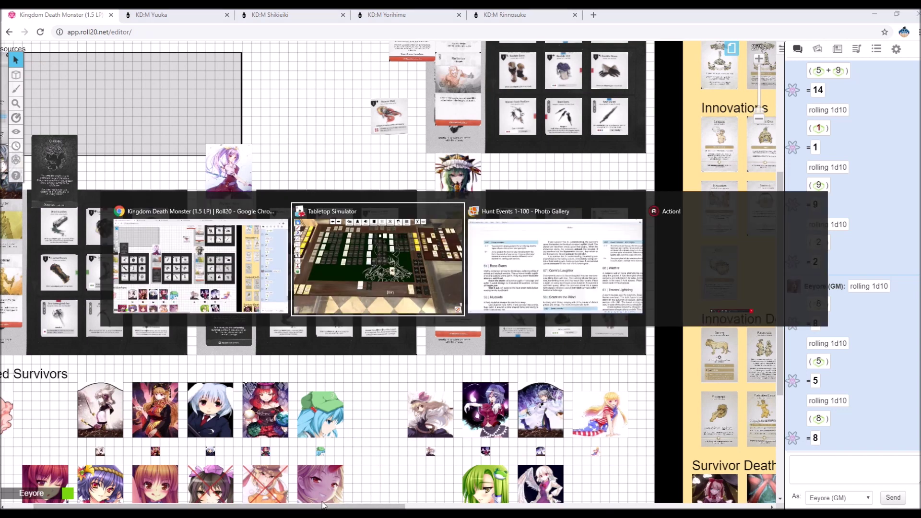
key("alt+Tab")
key("alt+Tab")
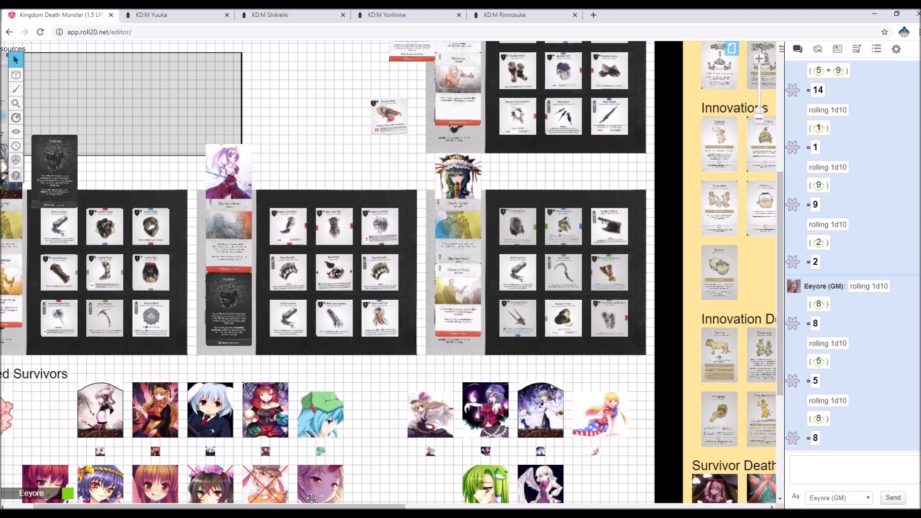
left_click_drag(311, 507, 620, 506)
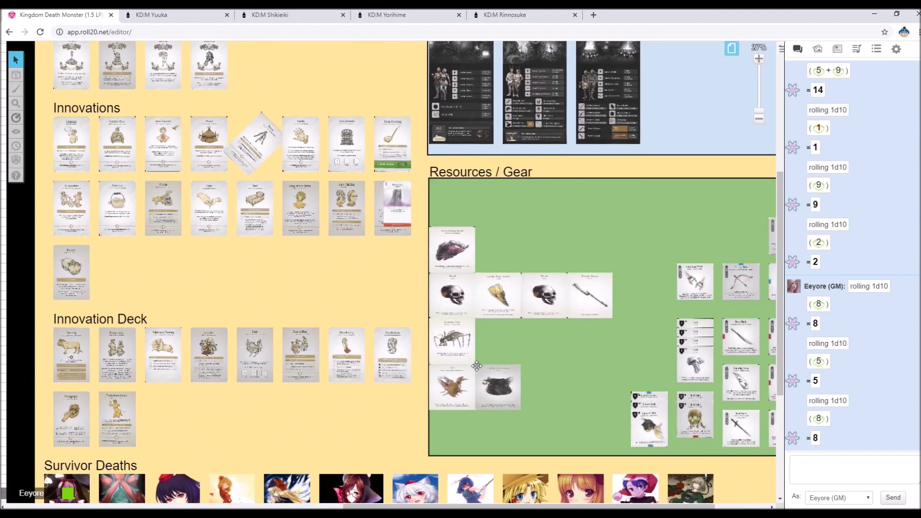
Delete the dark resource card from Resources / Gear and check Yorihime's record sheet
left_click(499, 387)
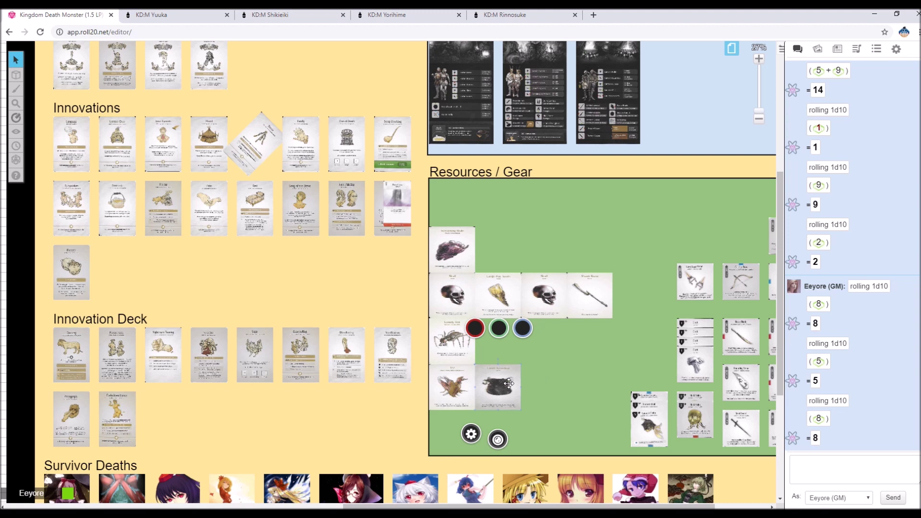
key("Delete")
left_click(388, 15)
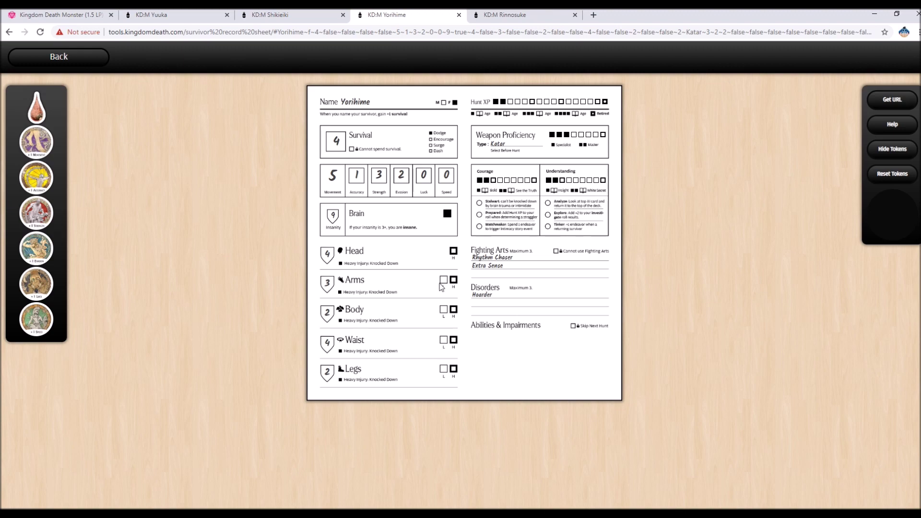
left_click(80, 15)
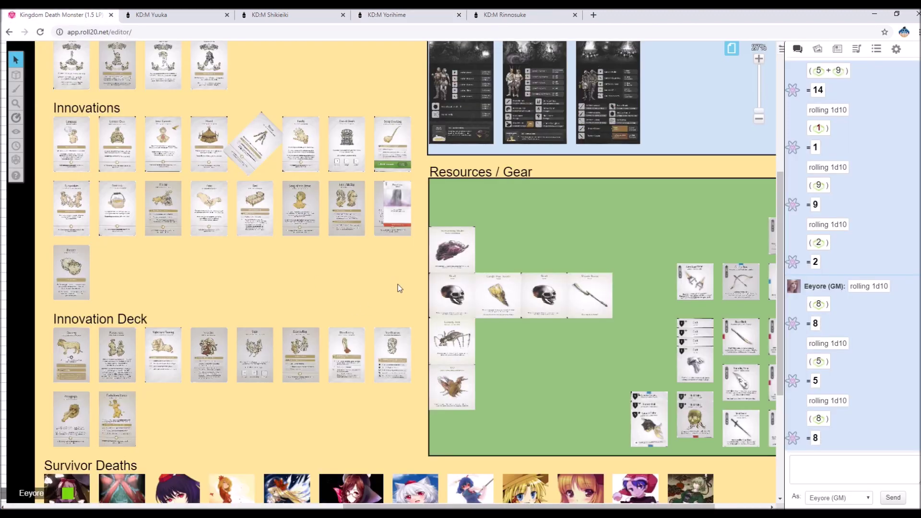
Put that card back on the Basic Resources Deck in Tabletop Simulator
scroll(398, 284, "up", 1)
left_click_drag(426, 507, 512, 496)
scroll(503, 345, "up", 6)
key("alt+Tab")
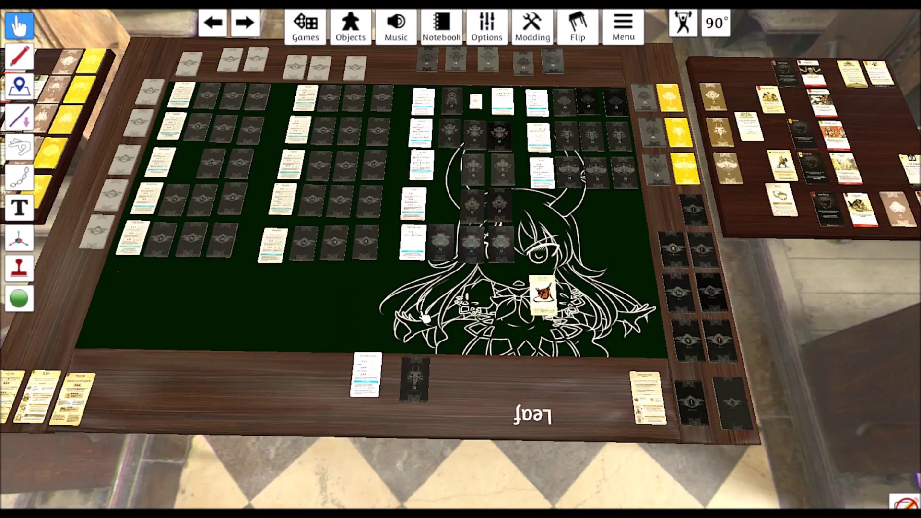
left_click_drag(525, 319, 671, 253)
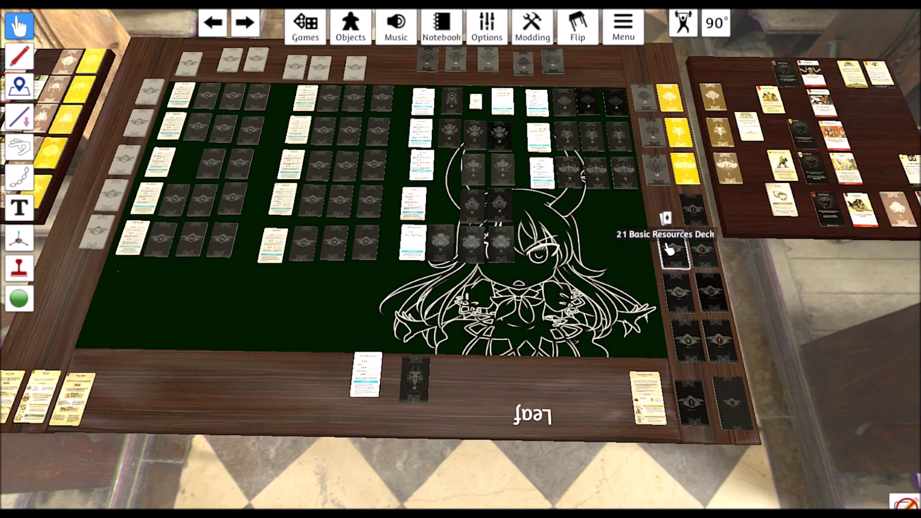
Back in Roll20, zoom in to read the Innovation cards, including Extra Sense
key("alt+Tab")
scroll(456, 312, "down", 3)
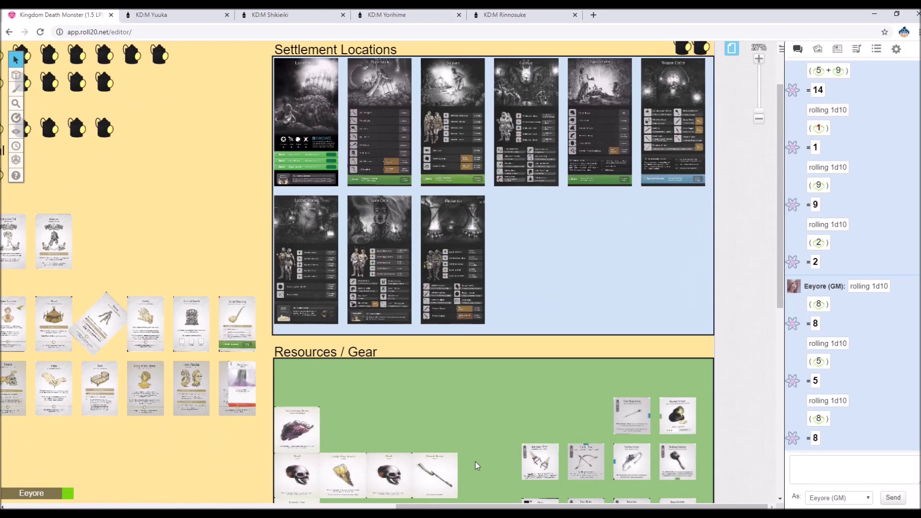
scroll(475, 470, "left", 3)
scroll(726, 111, "down", 2)
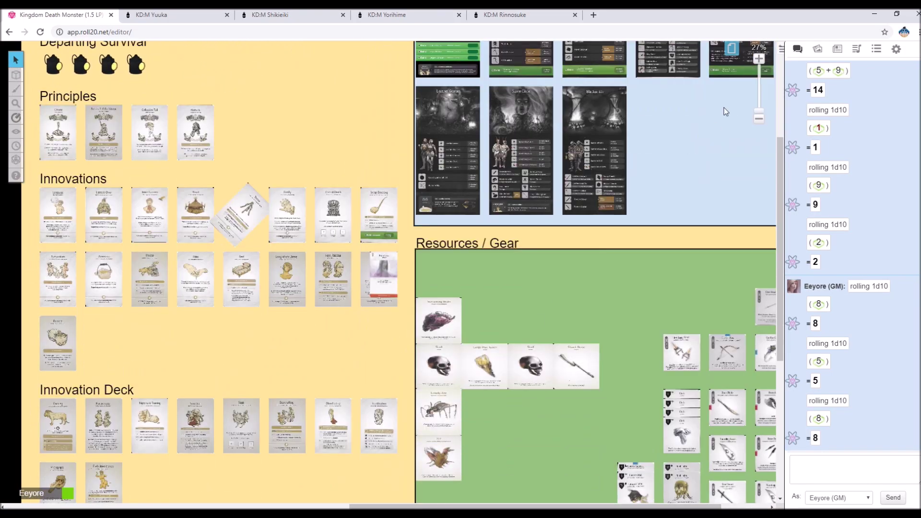
left_click_drag(759, 113, 760, 95)
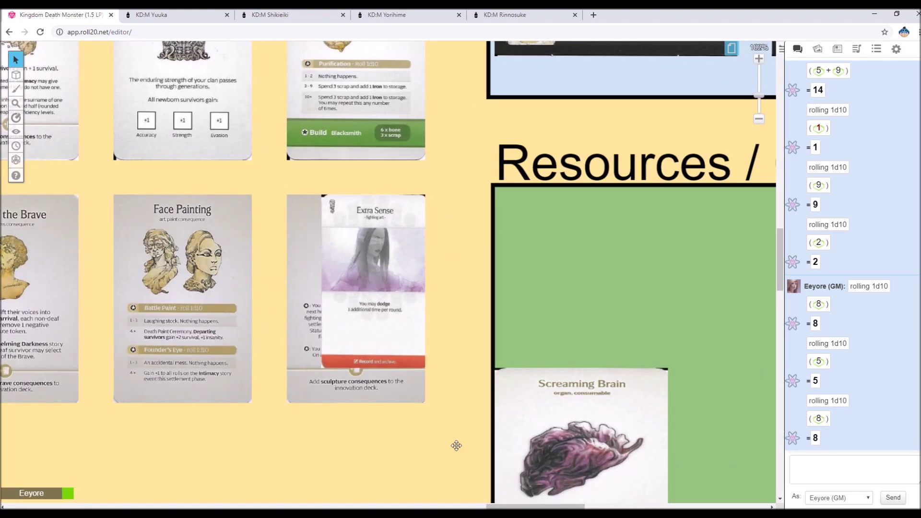
Roll 1d10 twice in chat, both coming up 1, then zoom out to the whole settlement
left_click(827, 464)
key("Up")
key("Return")
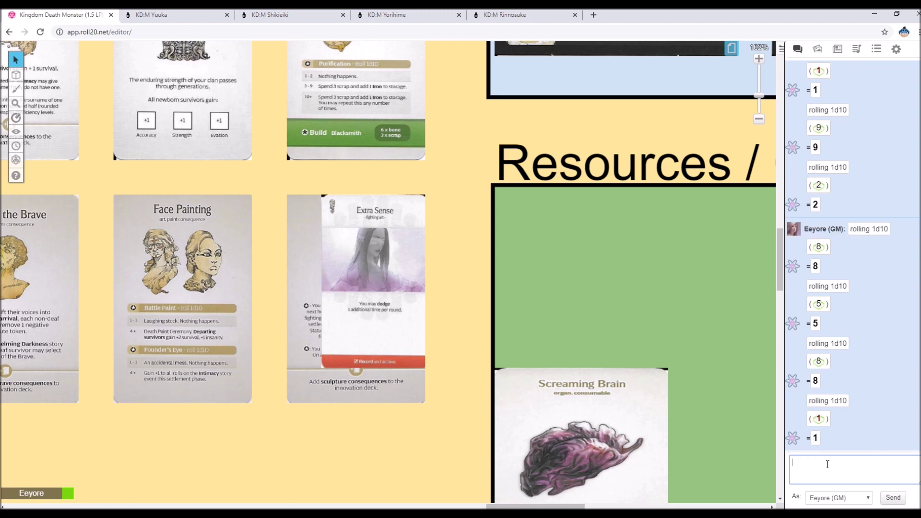
key("Up")
key("Return")
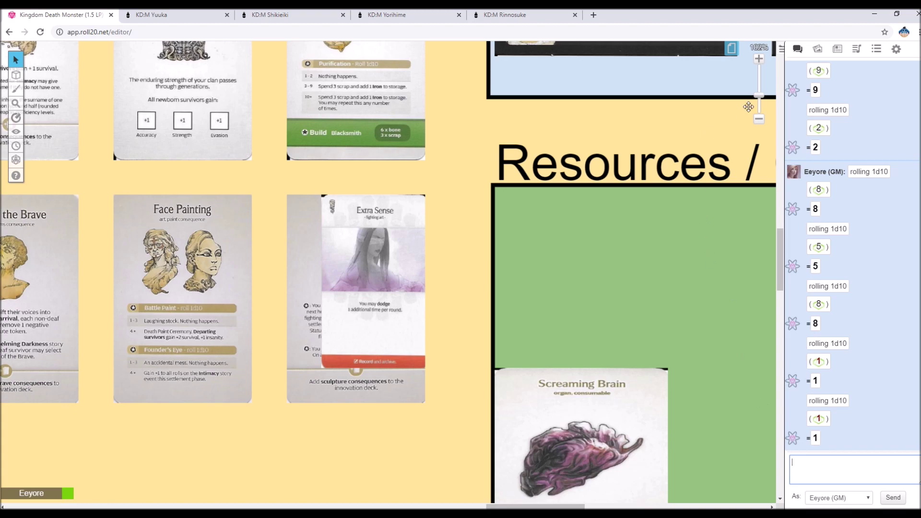
left_click_drag(764, 100, 760, 107)
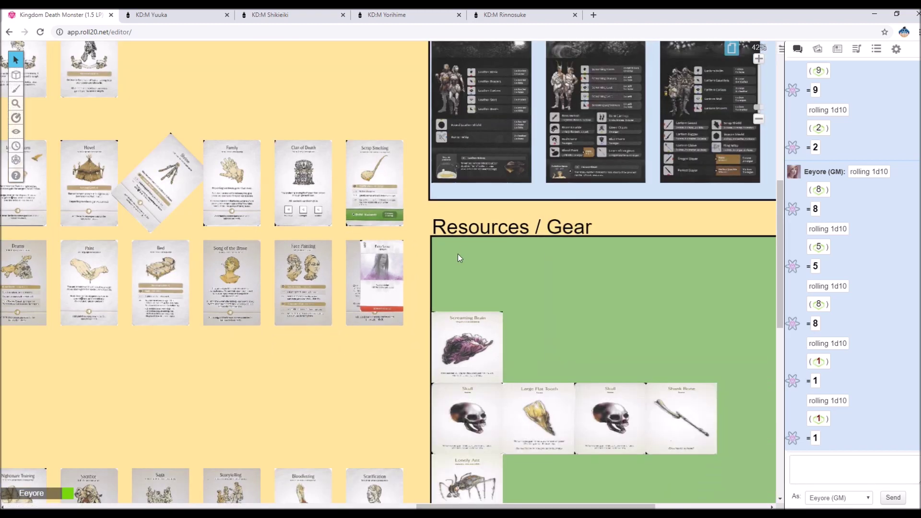
scroll(563, 313, "down", 4)
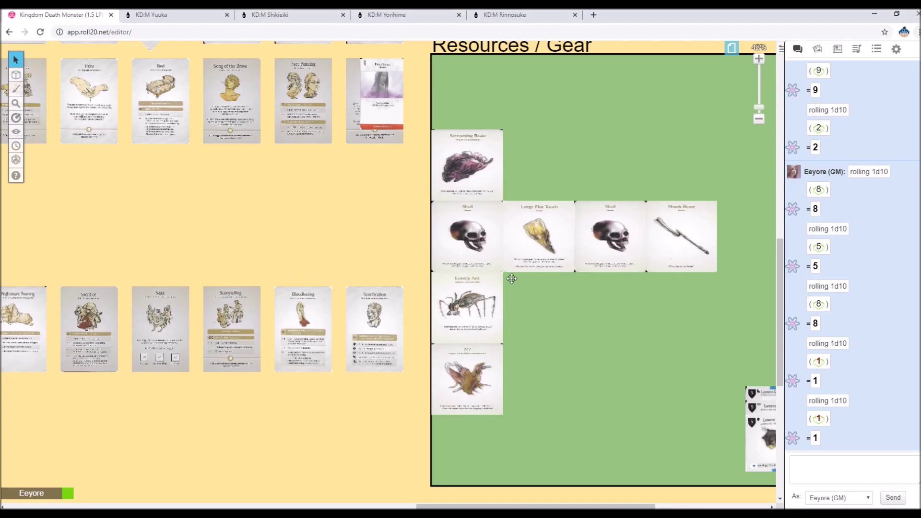
scroll(591, 170, "up", 6)
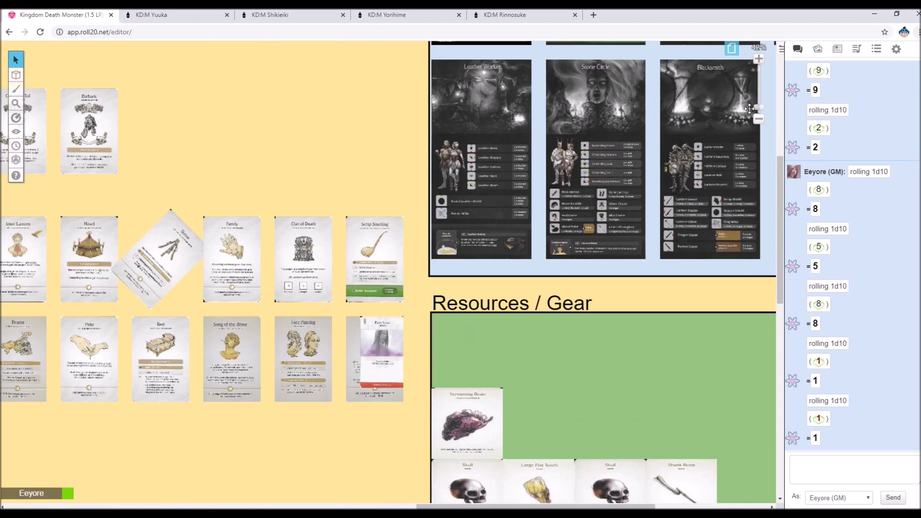
left_click_drag(758, 108, 758, 116)
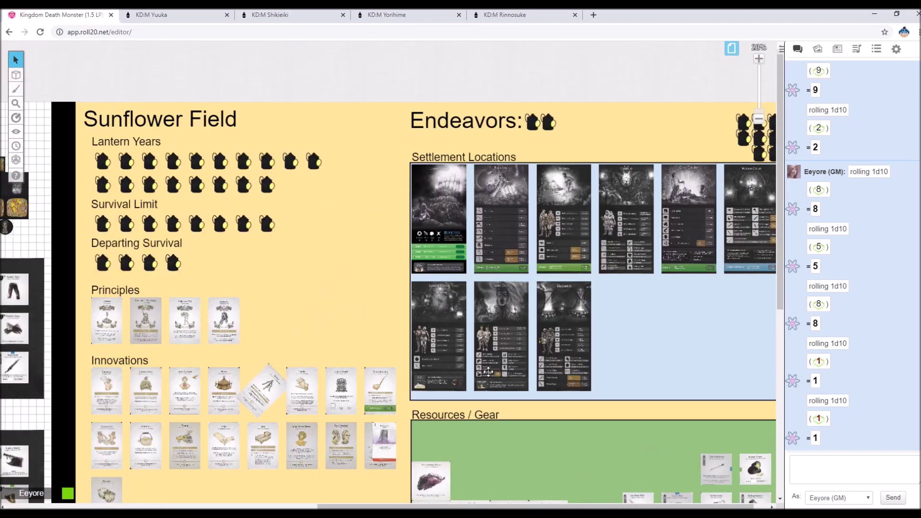
Move one more Endeavors lantern into the top-right spare group, leaving a single Endeavor token
left_click_drag(476, 502, 489, 501)
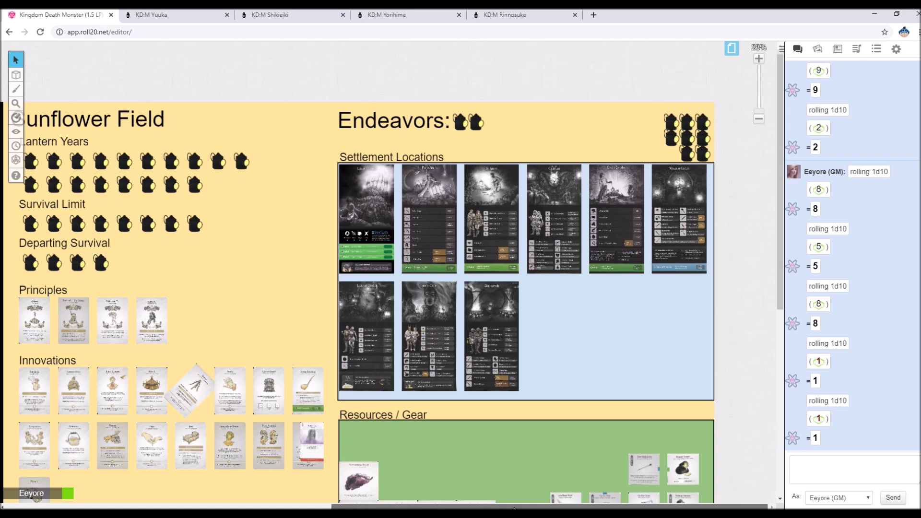
left_click_drag(475, 122, 672, 152)
left_click_drag(459, 119, 655, 122)
left_click(277, 346)
scroll(278, 343, "down", 3)
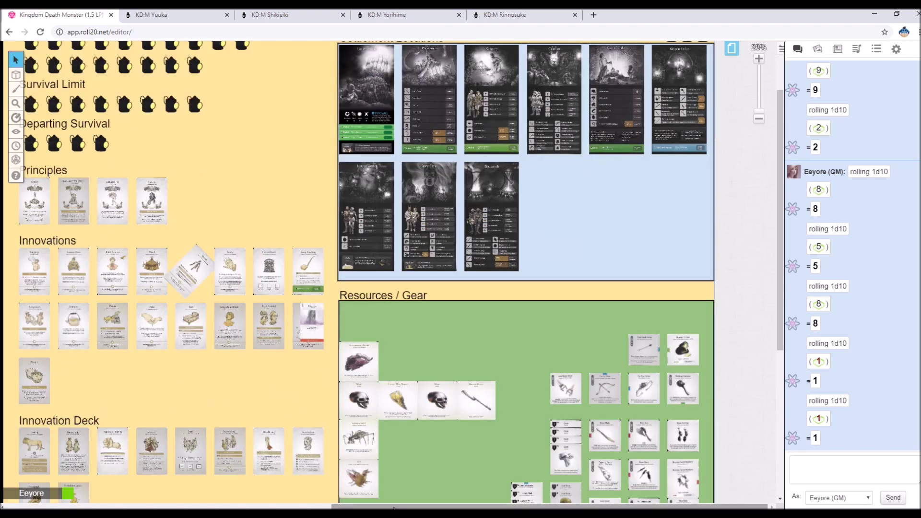
left_click_drag(393, 506, 257, 486)
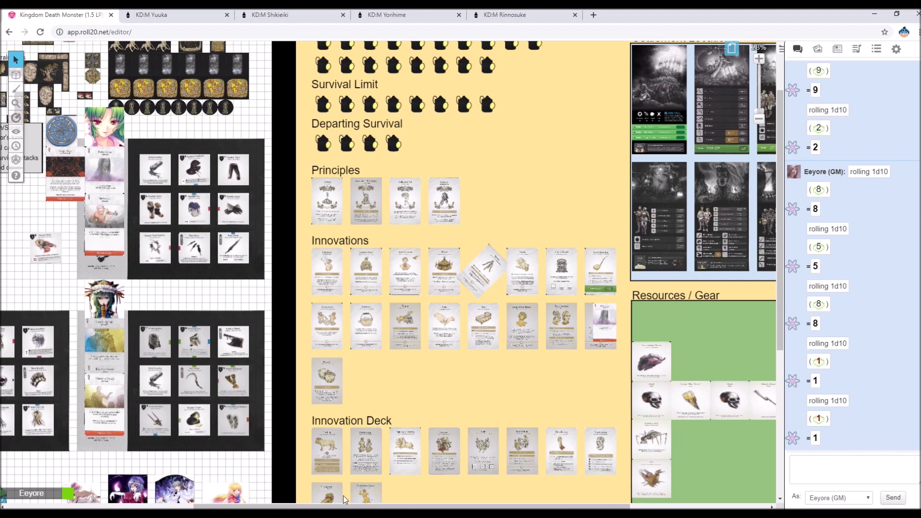
Mark the grey-haired survivor's portrait token as dead
left_click_drag(334, 507, 165, 501)
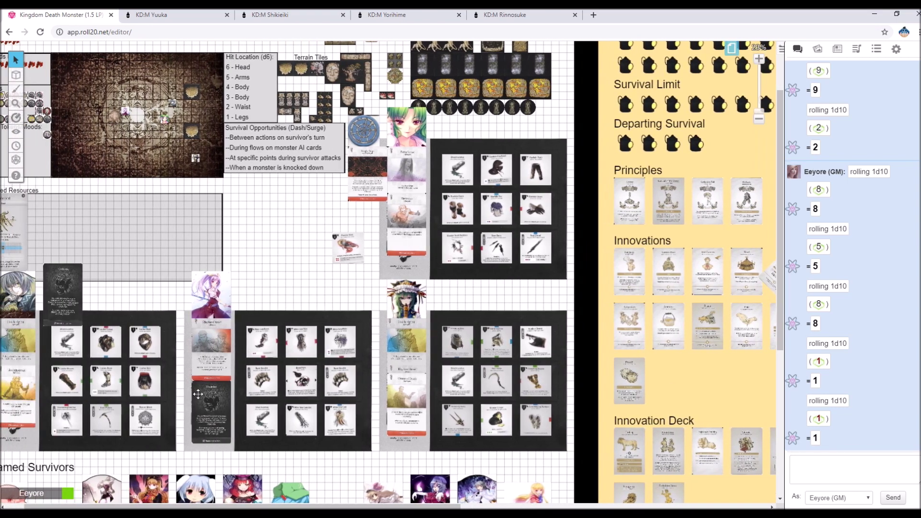
scroll(66, 223, "down", 2)
left_click(22, 224)
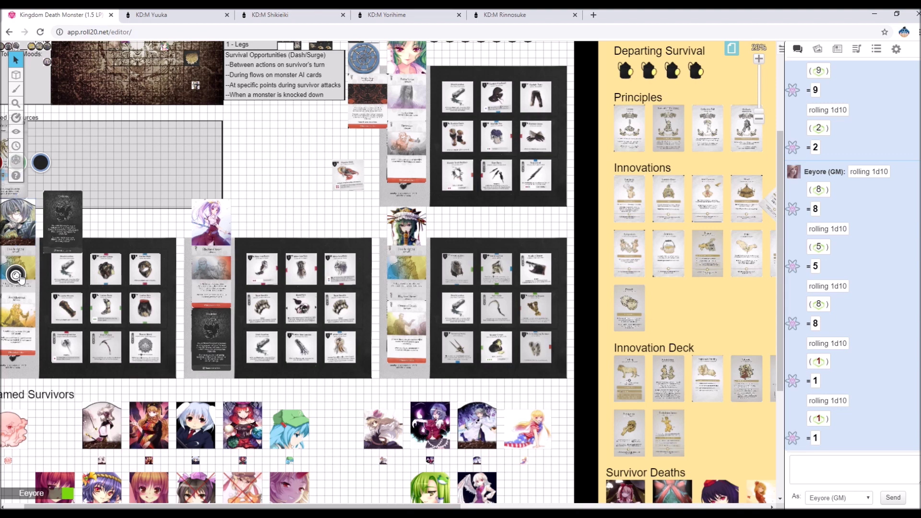
left_click(21, 279)
left_click(148, 254)
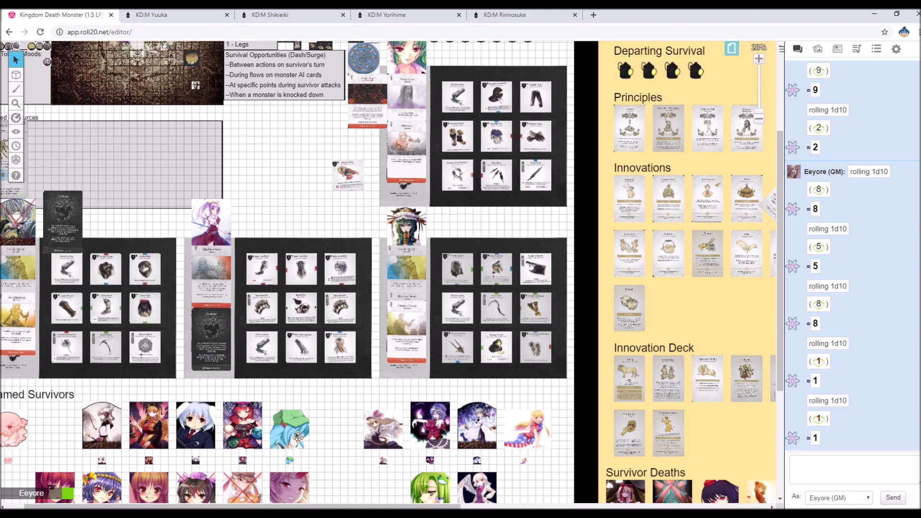
Move the dead survivor and a card from the left stack into the Named Survivors row
left_click_drag(203, 507, 184, 506)
scroll(178, 177, "down", 2)
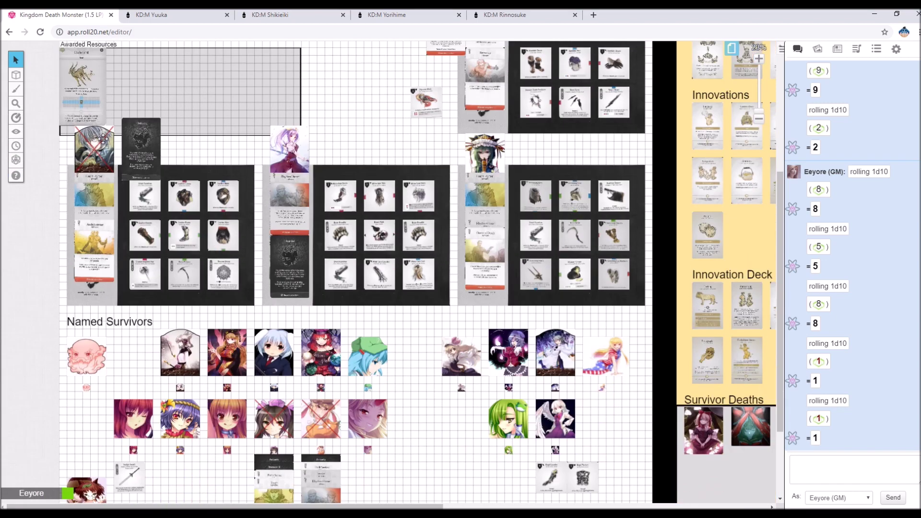
left_click_drag(103, 139, 420, 344)
left_click_drag(119, 242, 404, 395)
double_click(404, 396)
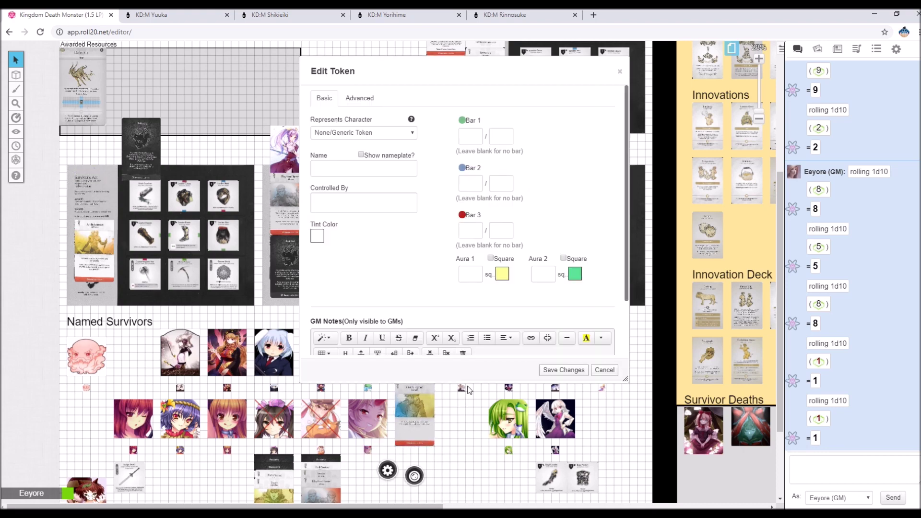
left_click(604, 369)
scroll(441, 309, "down", 7)
scroll(440, 310, "up", 10)
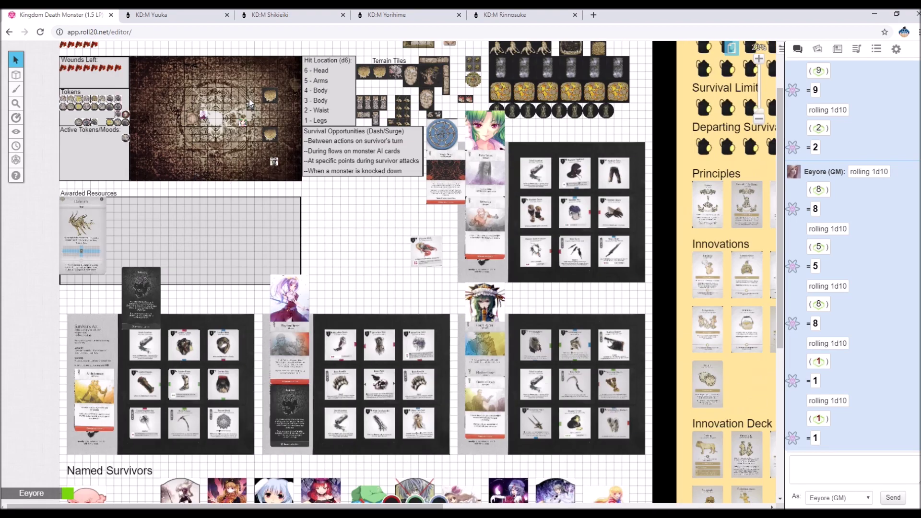
Stack the Ambidextrous card onto Clutch Fighter and rearrange the portrait and stacked cards
scroll(451, 467, "down", 1)
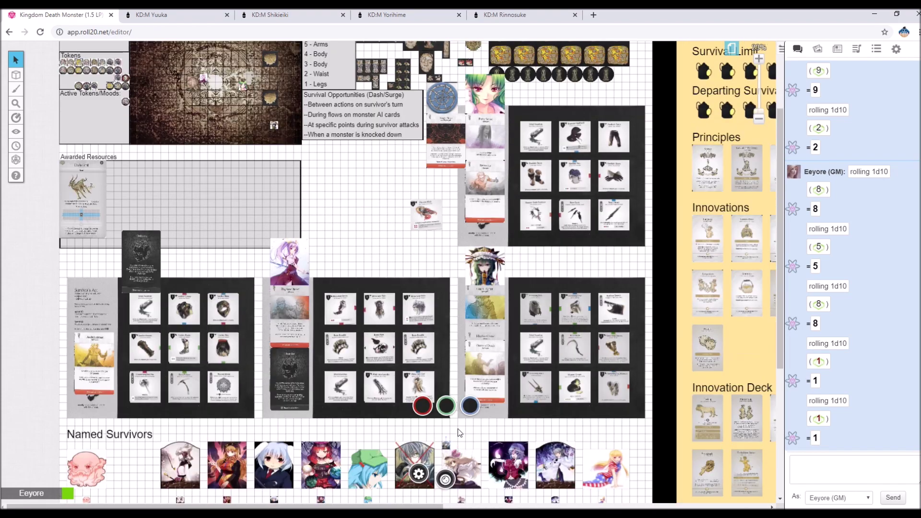
left_click_drag(449, 438, 416, 495)
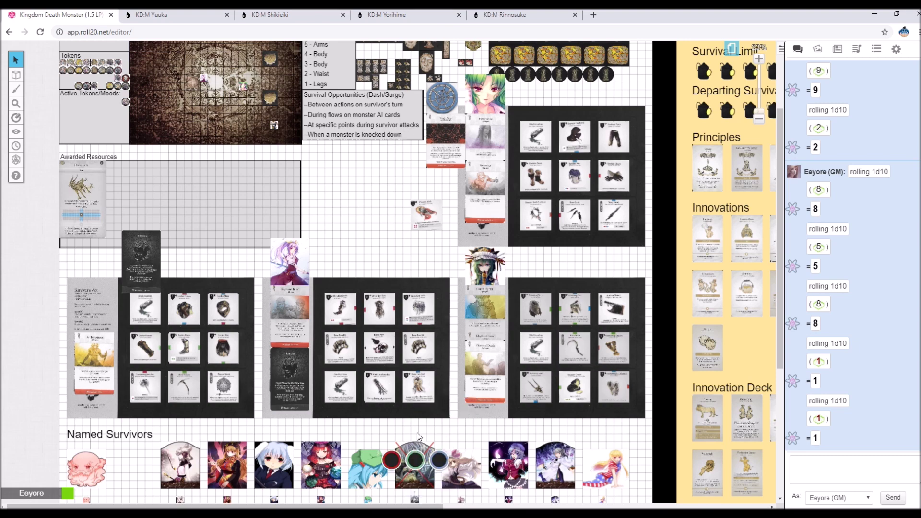
scroll(415, 460, "down", 2)
left_click_drag(93, 277, 414, 460)
left_click_drag(489, 190, 417, 450)
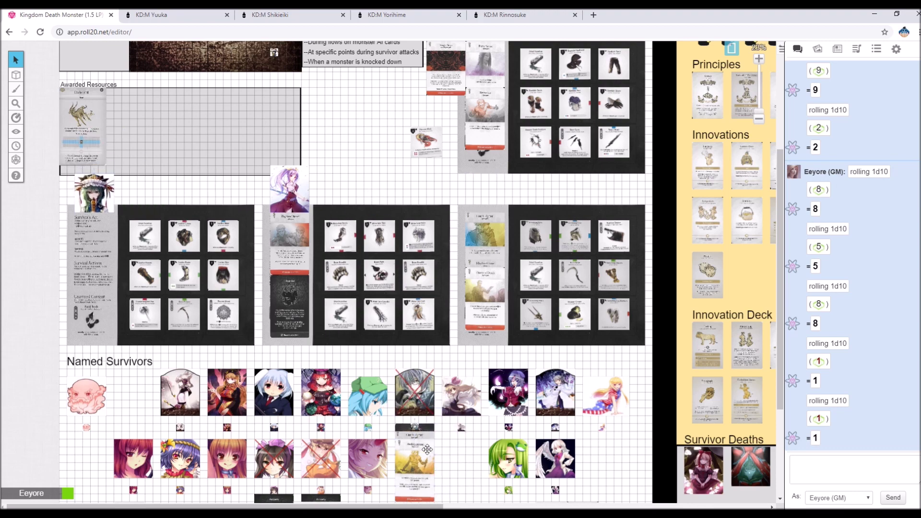
scroll(422, 441, "down", 5)
left_click_drag(420, 232, 429, 232)
scroll(449, 244, "up", 7)
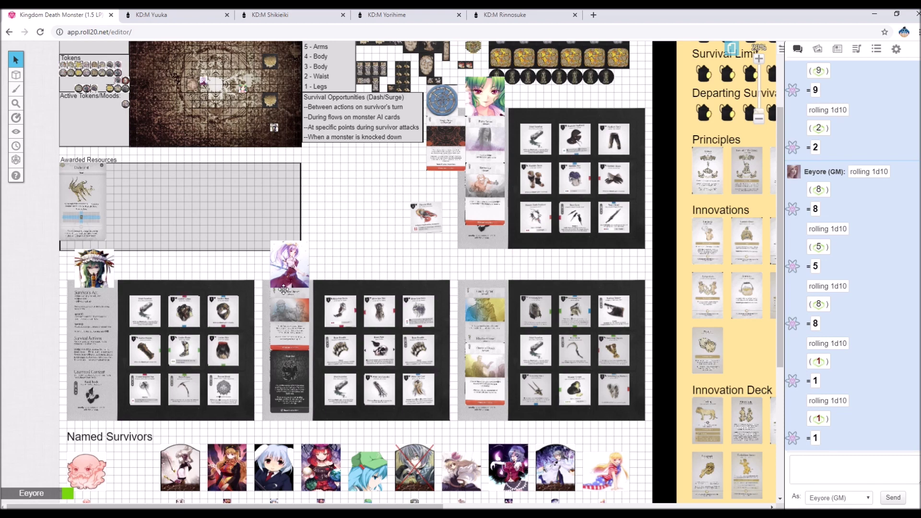
Place the middle sheet's portrait with the Rhythm Chaser and Hoarder cards beneath it
scroll(302, 275, "down", 3)
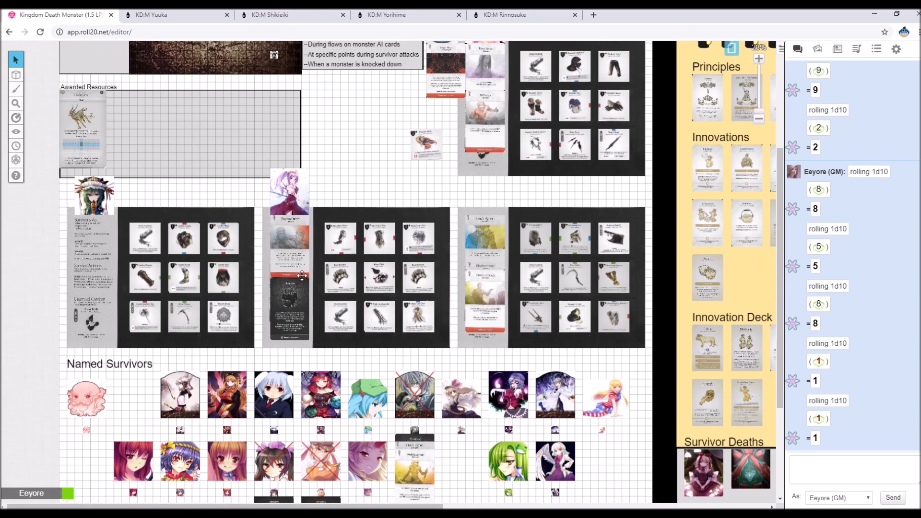
scroll(289, 278, "down", 3)
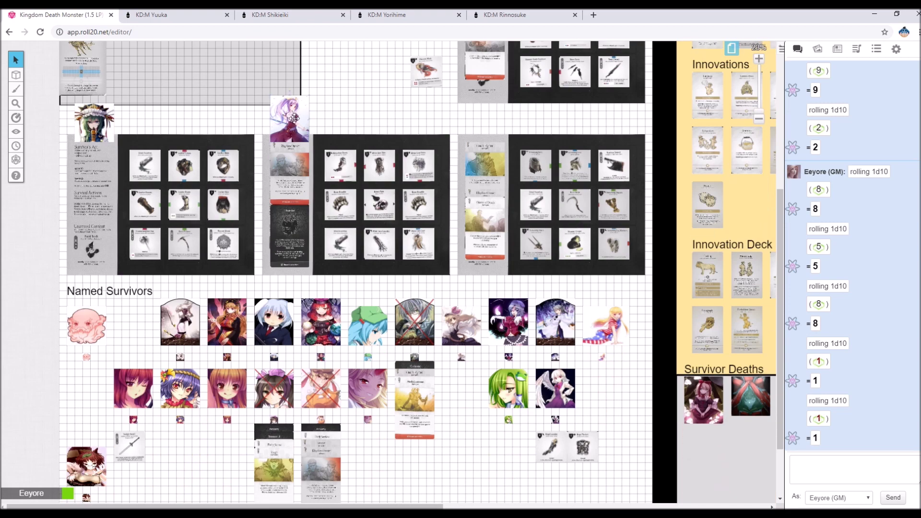
left_click_drag(294, 115, 464, 392)
left_click_drag(287, 153, 458, 444)
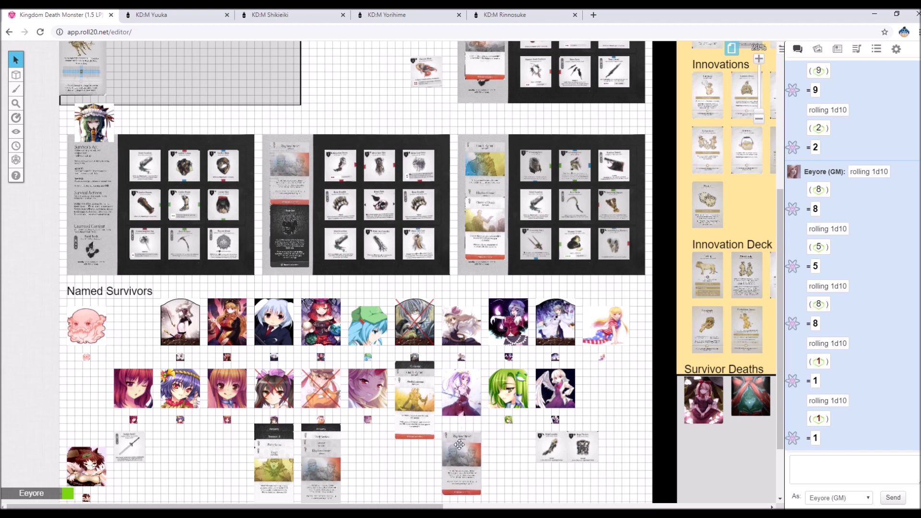
left_click_drag(287, 231, 457, 466)
Clear the red X status marker from a crossed-out survivor portrait
left_click(282, 394)
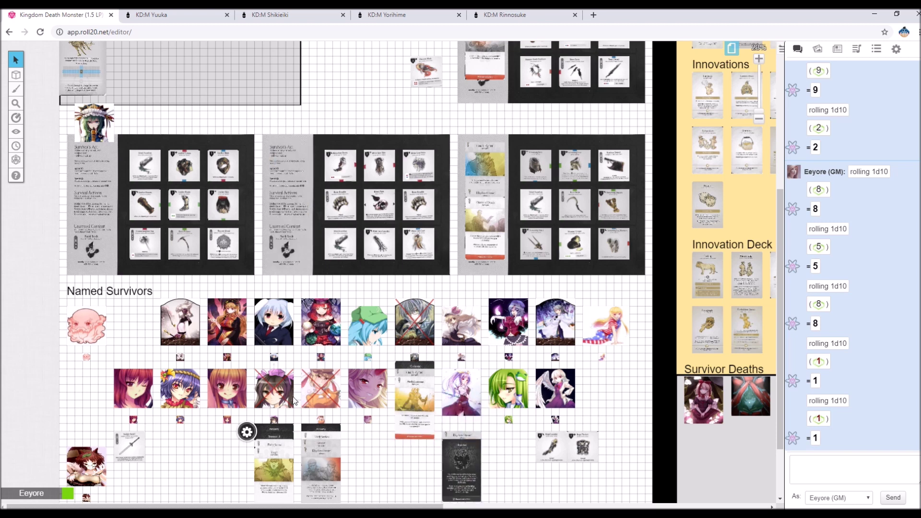
left_click(276, 438)
left_click(406, 420)
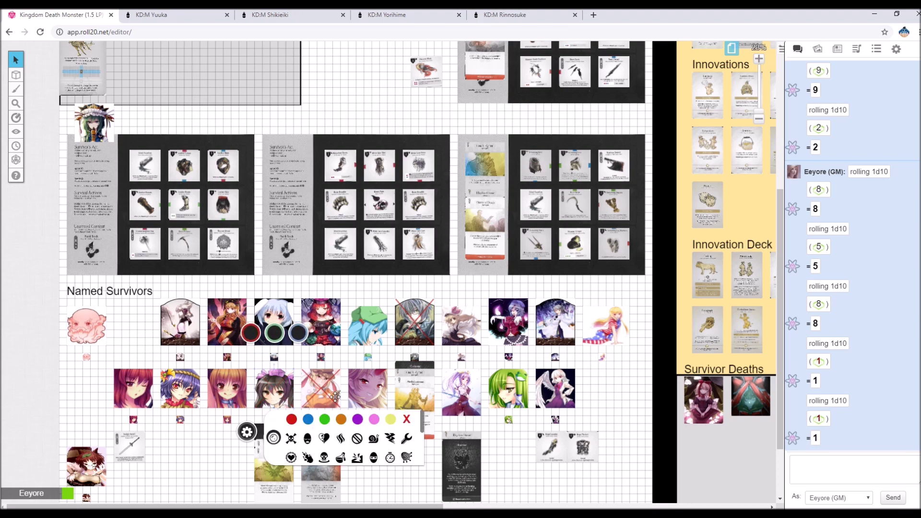
left_click(330, 393)
left_click(323, 440)
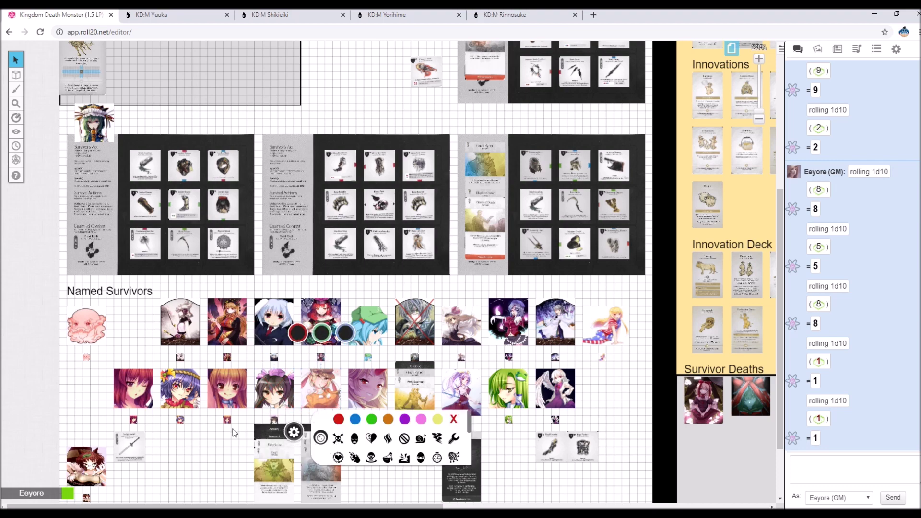
scroll(280, 306, "up", 5)
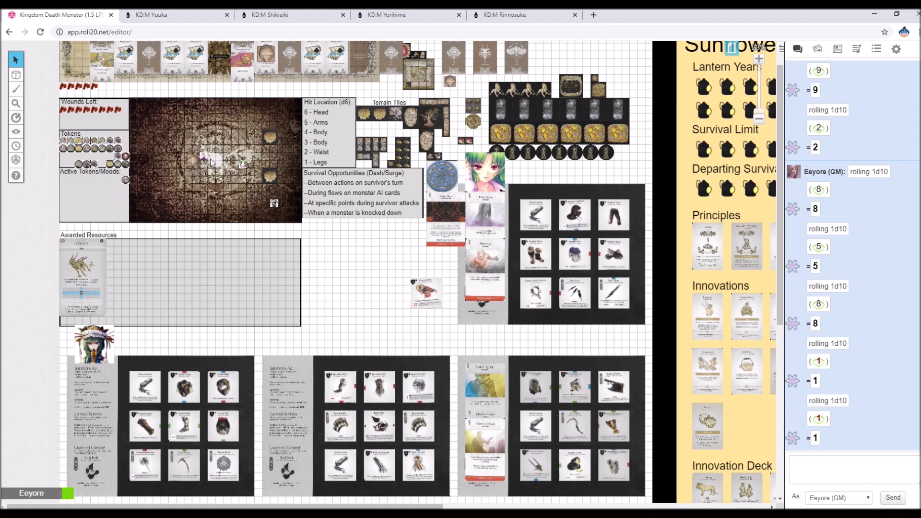
Move the small purple survivor token below the returned survivor's portrait
left_click_drag(204, 157, 345, 273)
scroll(345, 273, "down", 2)
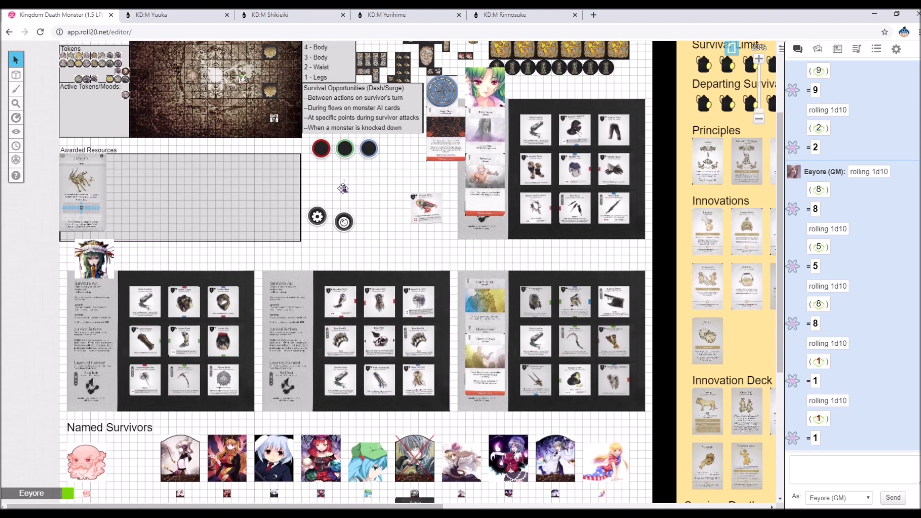
left_click_drag(343, 188, 452, 392)
scroll(452, 392, "down", 7)
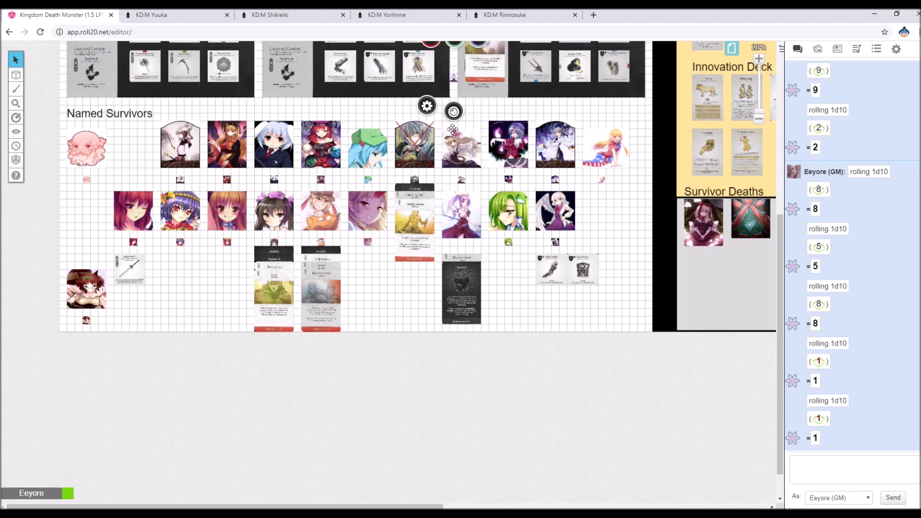
left_click(487, 115)
left_click_drag(454, 77, 460, 246)
left_click(512, 279)
scroll(512, 278, "up", 6)
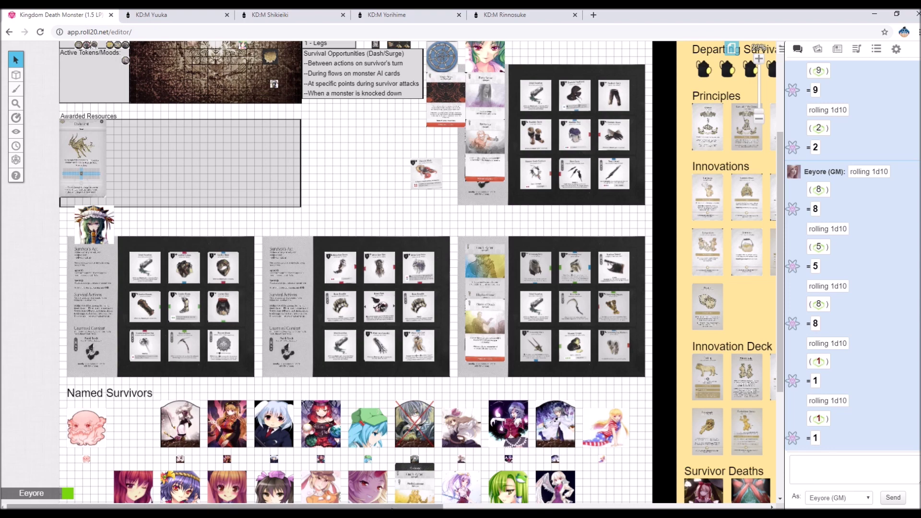
left_click_drag(394, 507, 678, 454)
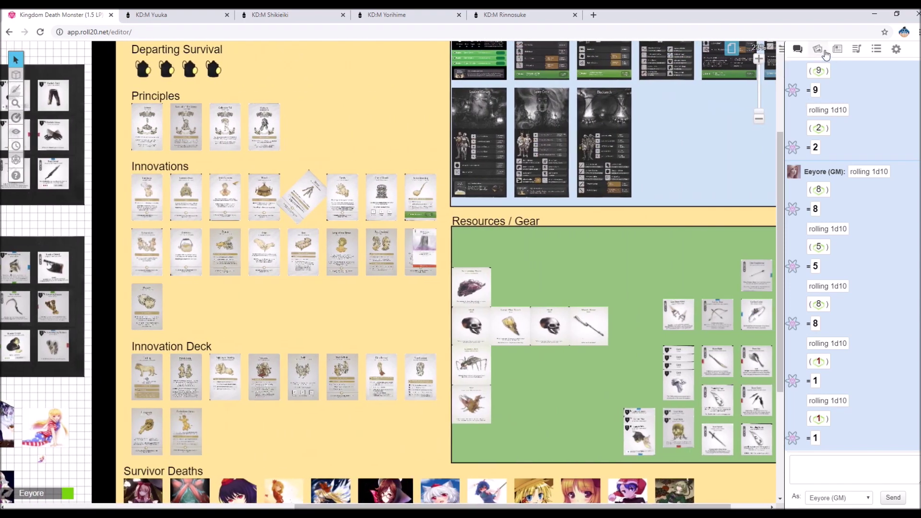
Search the art library for 'love' and drop love juice.jpg into Resources / Gear
left_click(817, 49)
double_click(819, 91)
key("ctrl+a")
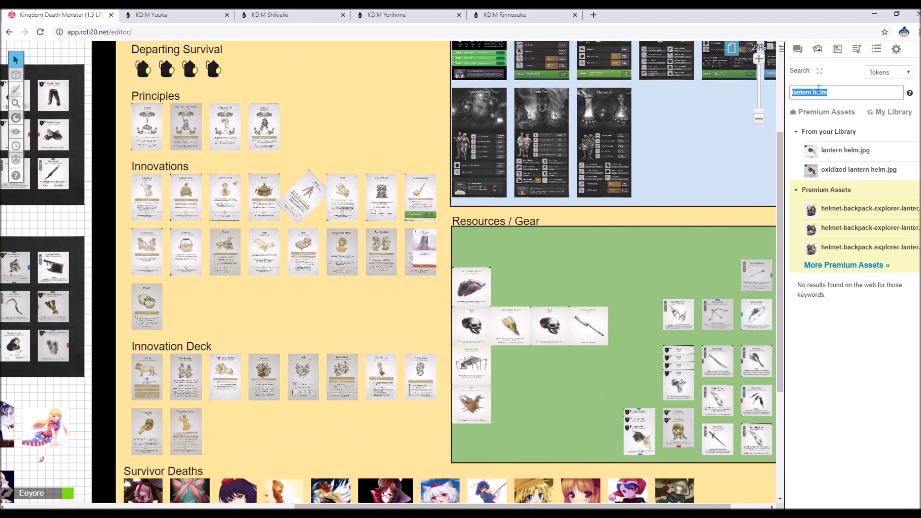
type("love")
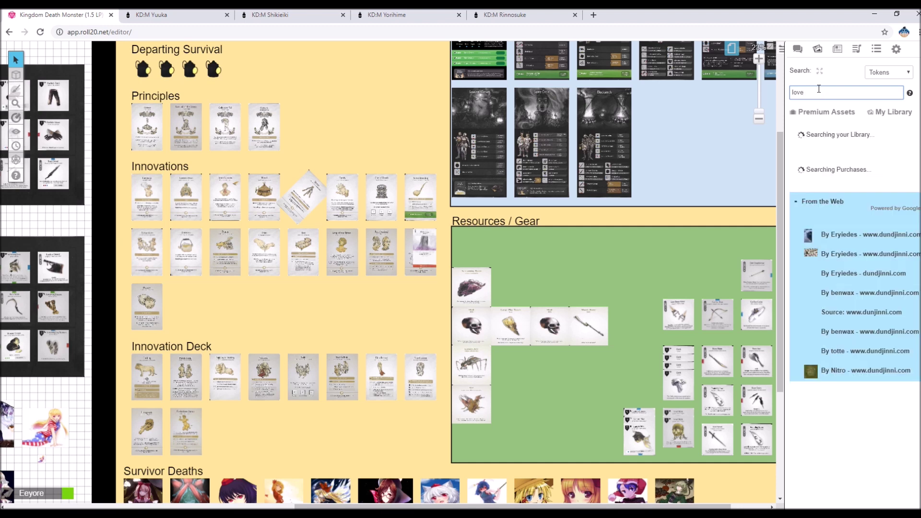
left_click_drag(840, 189, 569, 307)
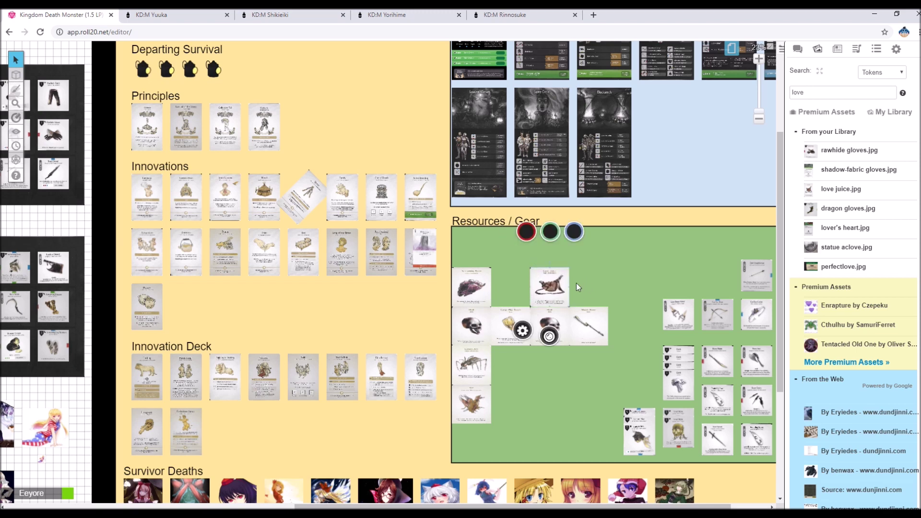
left_click(71, 406)
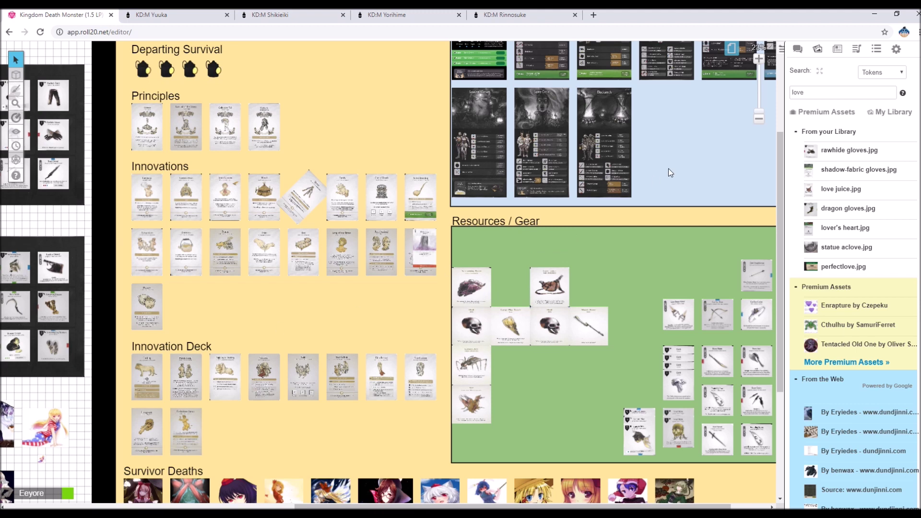
left_click(803, 48)
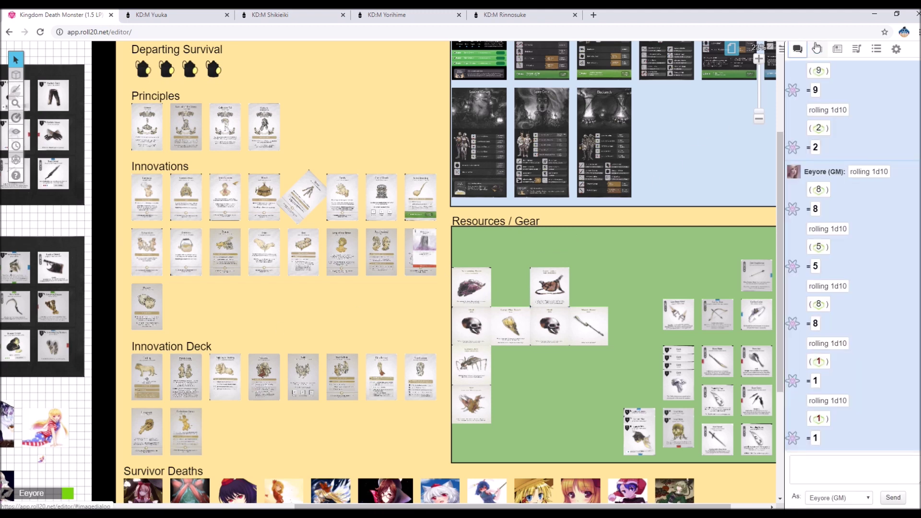
Review the Timeline handout's nemesis encounters through lantern year 25 from the Journal, then close it
scroll(670, 135, "up", 4)
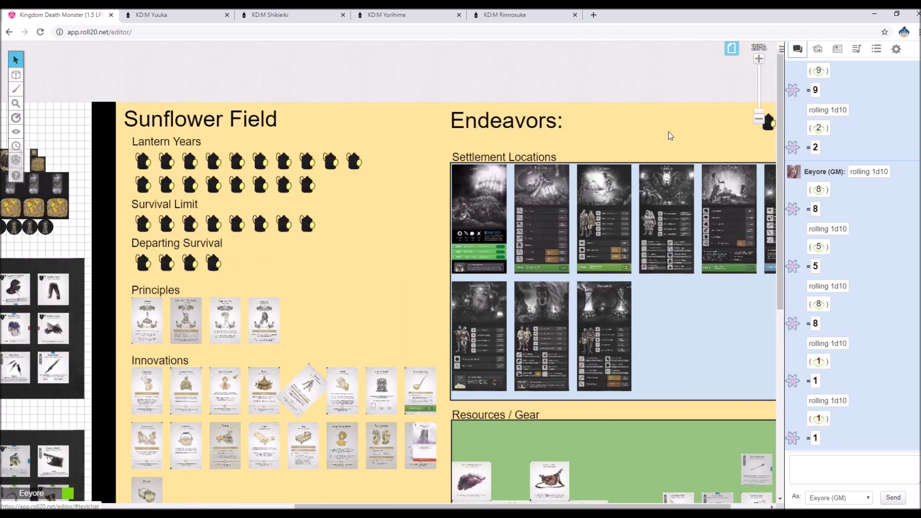
left_click(836, 49)
left_click(830, 94)
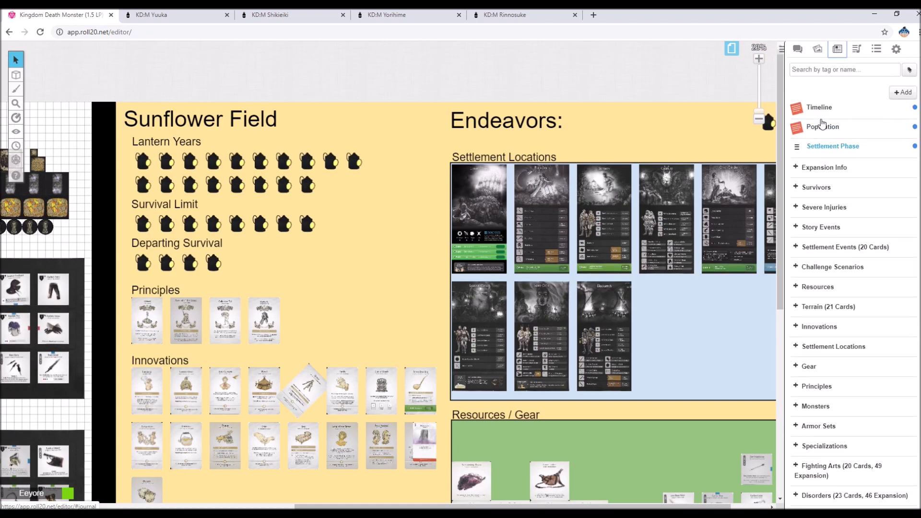
left_click(821, 106)
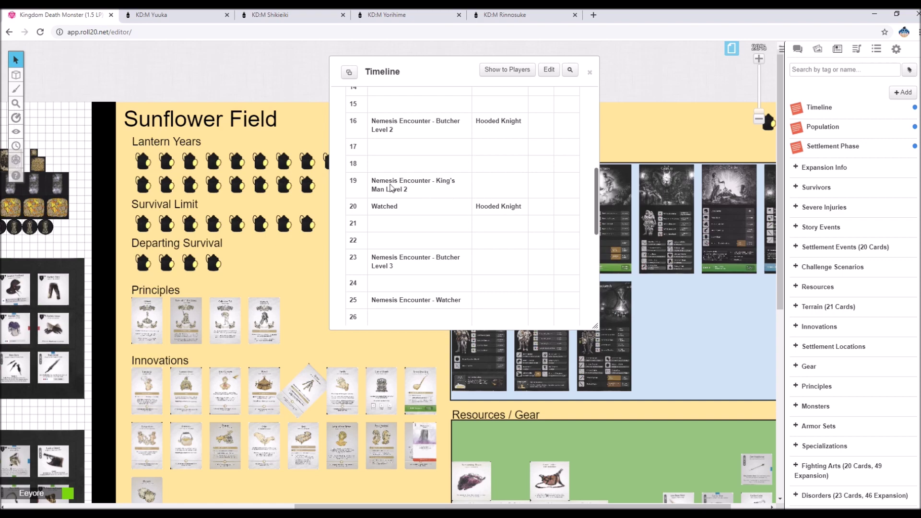
left_click(590, 73)
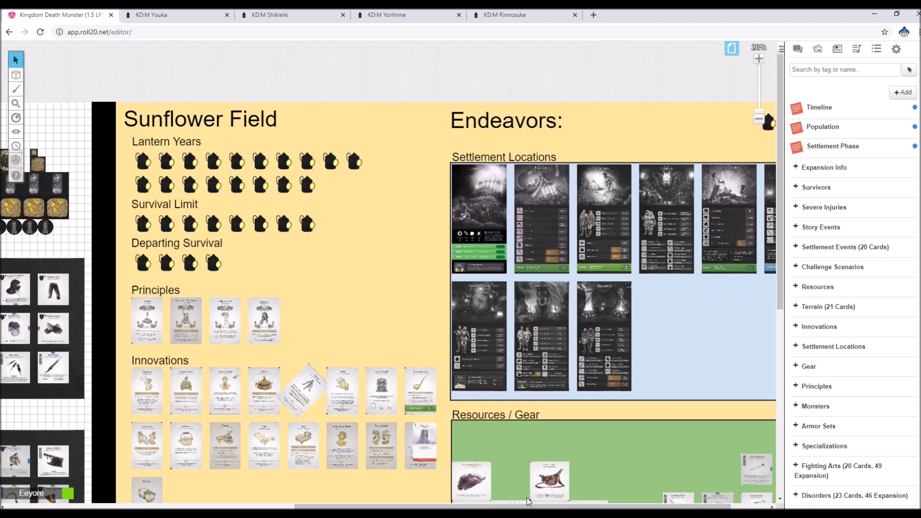
Inspect the survivors' White Lion and leather armor gear grids, including the Beacon Shield, down to Named Survivors
left_click_drag(527, 504, 265, 486)
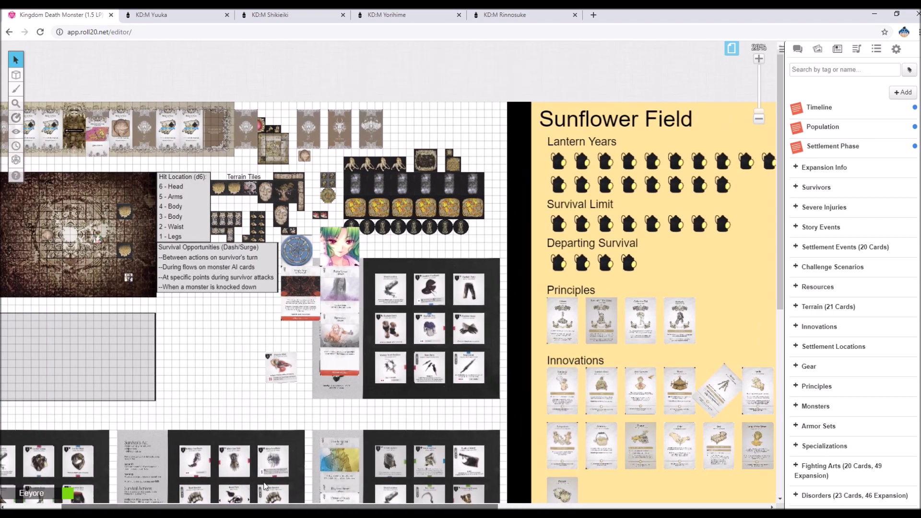
scroll(278, 349, "down", 3)
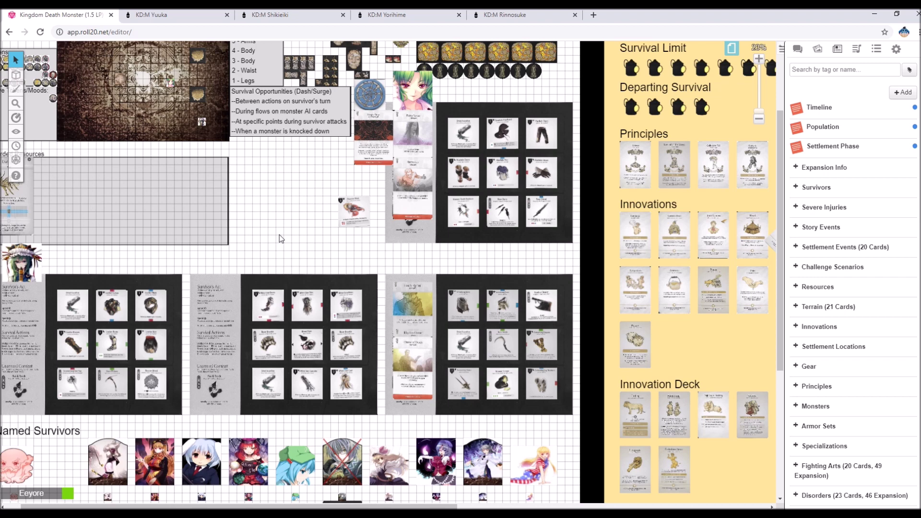
scroll(279, 234, "down", 3)
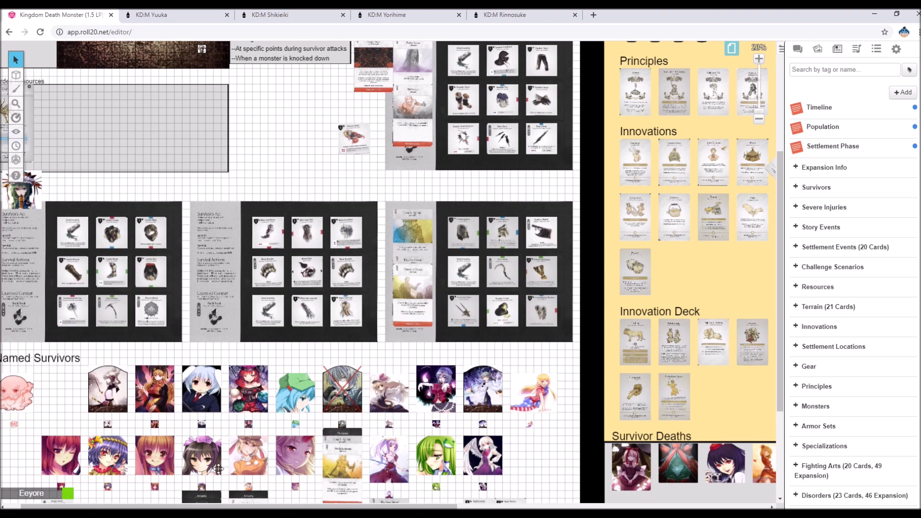
left_click_drag(241, 507, 206, 506)
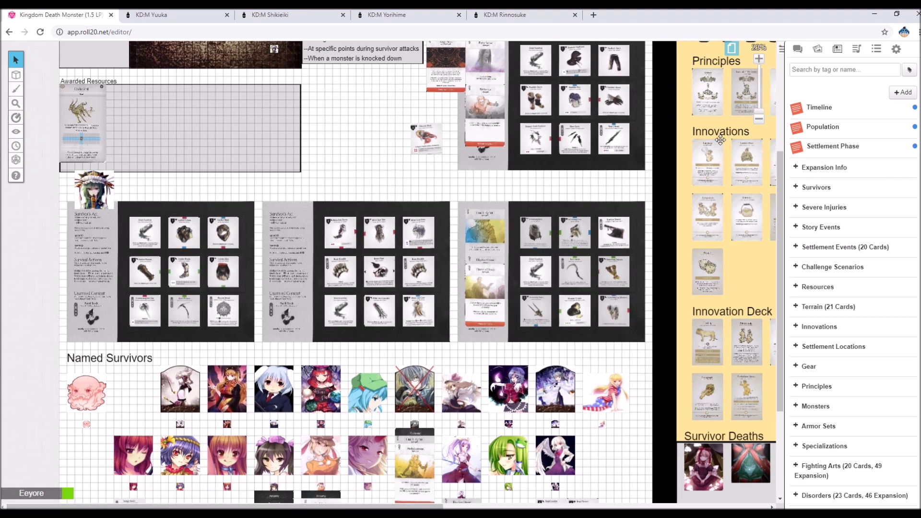
left_click_drag(759, 111, 759, 102)
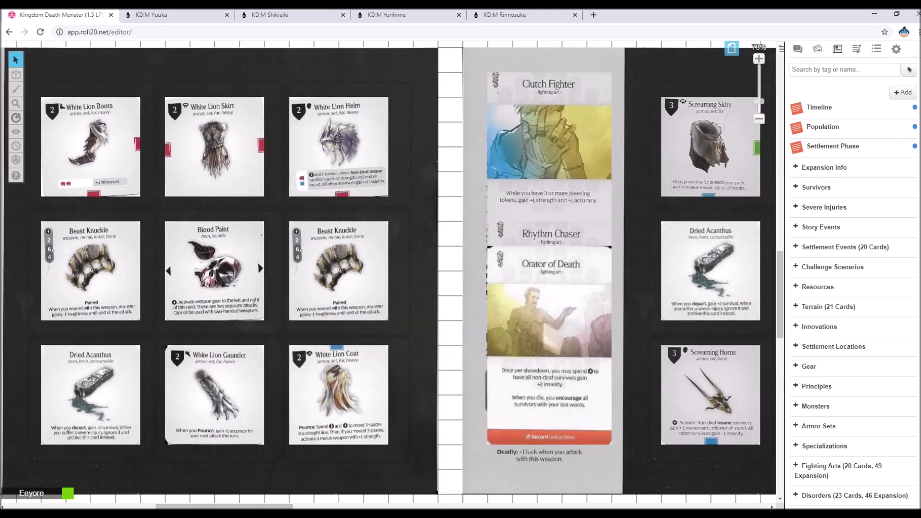
left_click_drag(238, 506, 123, 483)
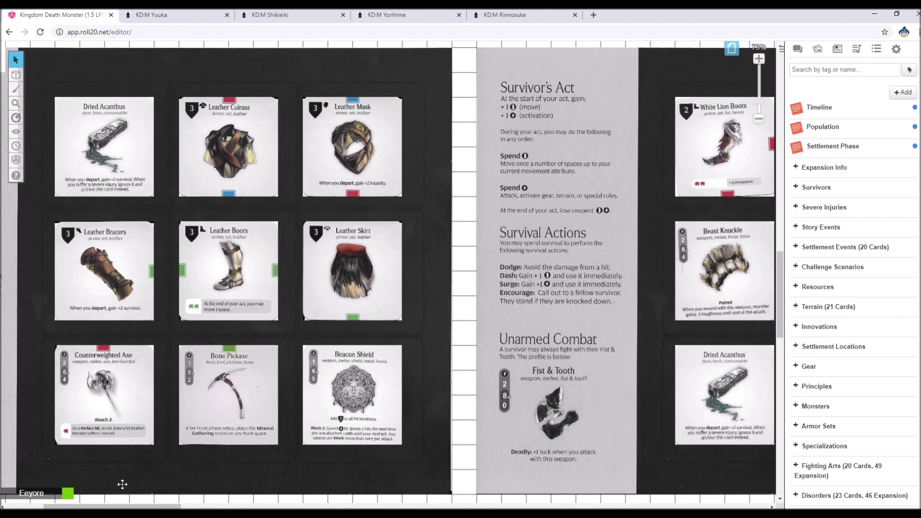
left_click(326, 389)
left_click(460, 298)
left_click_drag(758, 102, 760, 111)
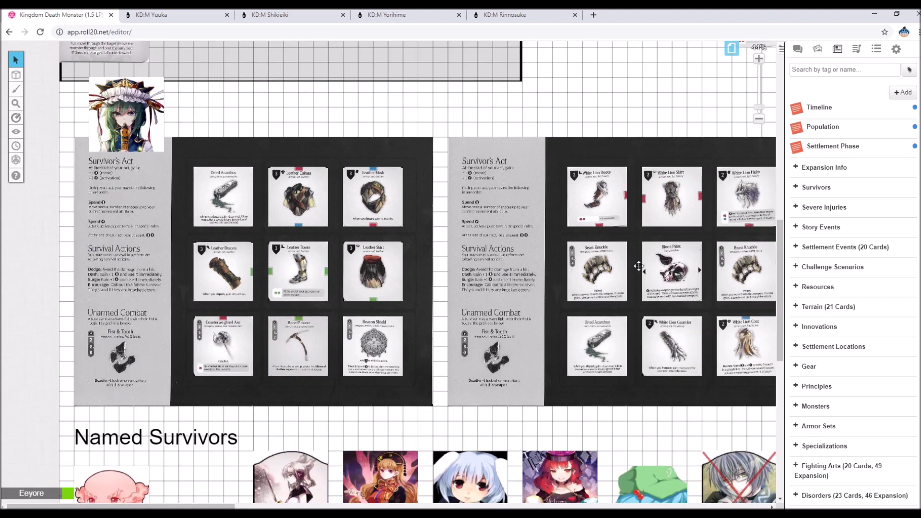
scroll(742, 196, "down", 2)
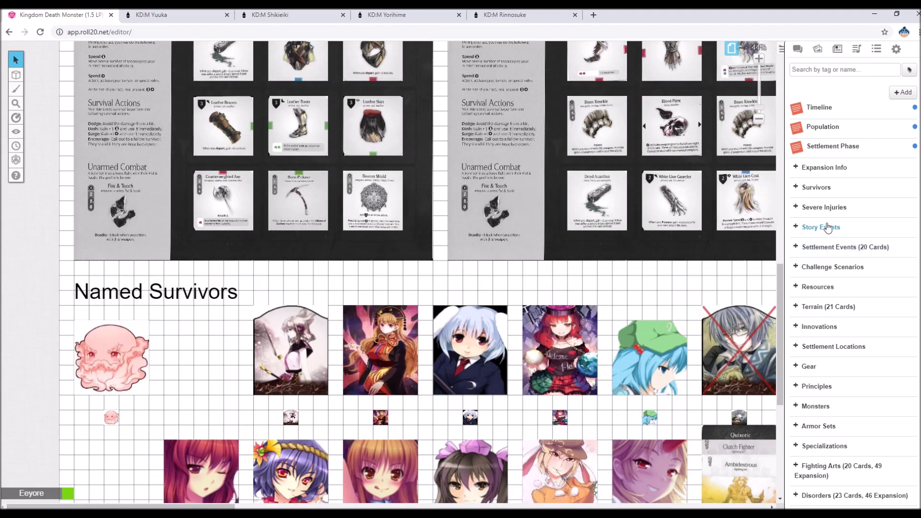
Expand the Journal's Survivors folder and check Ringo [Club]'s character entry
left_click(815, 187)
scroll(657, 329, "down", 3)
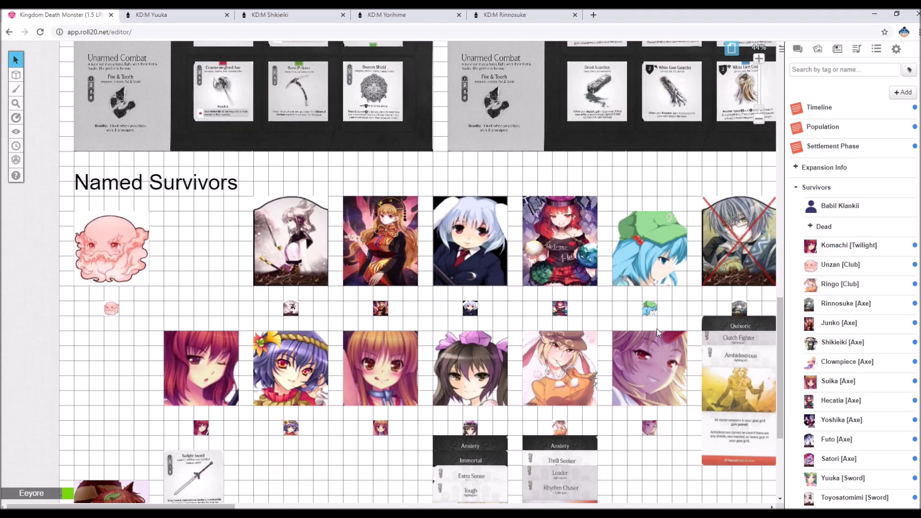
scroll(857, 281, "down", 2)
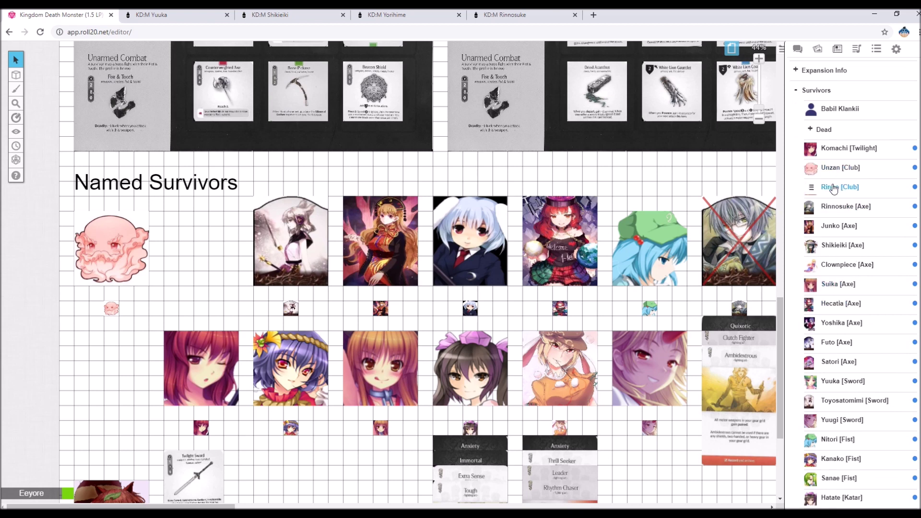
left_click(832, 188)
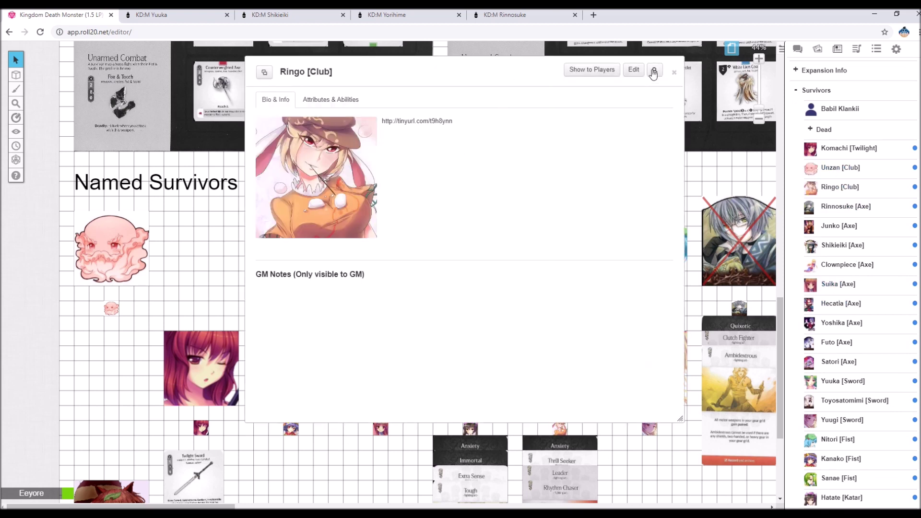
left_click(674, 72)
Check Hatate [Katar]'s character entry in the Survivors list
scroll(453, 500, "up", 8)
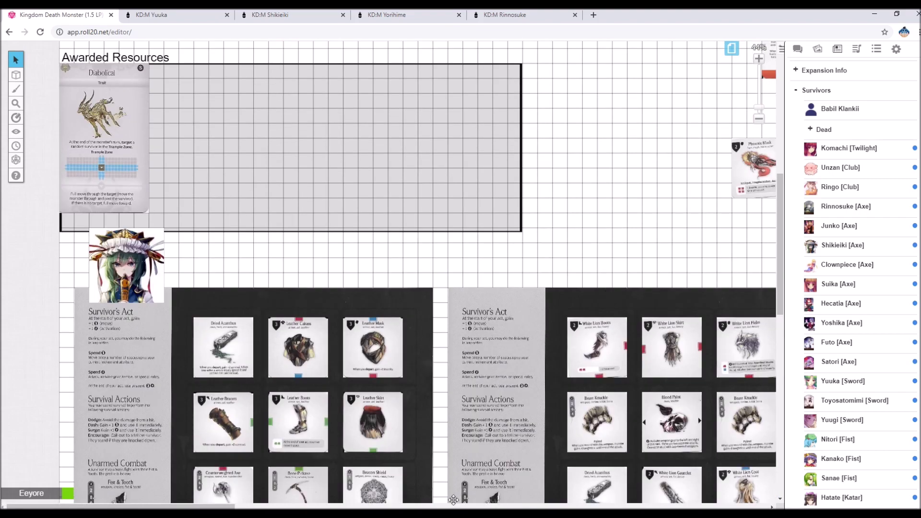
scroll(439, 276, "down", 10)
scroll(438, 276, "right", 5)
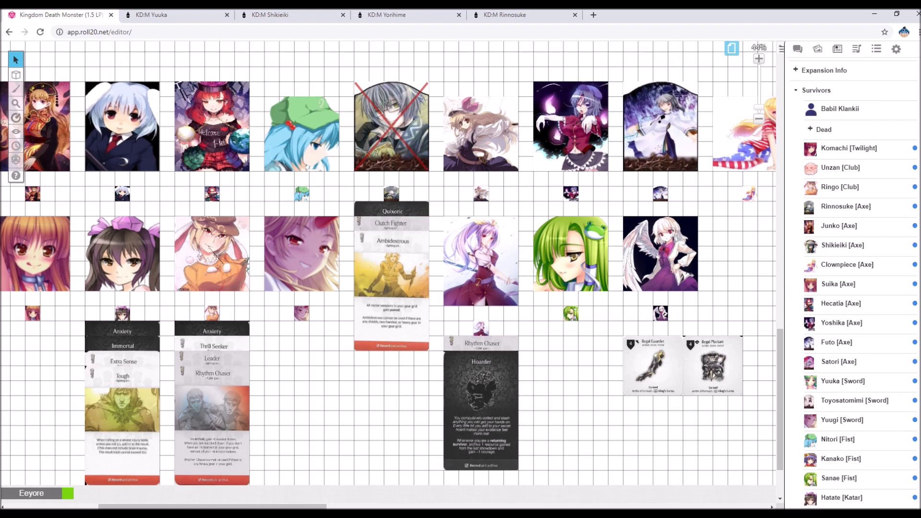
scroll(853, 236, "down", 4)
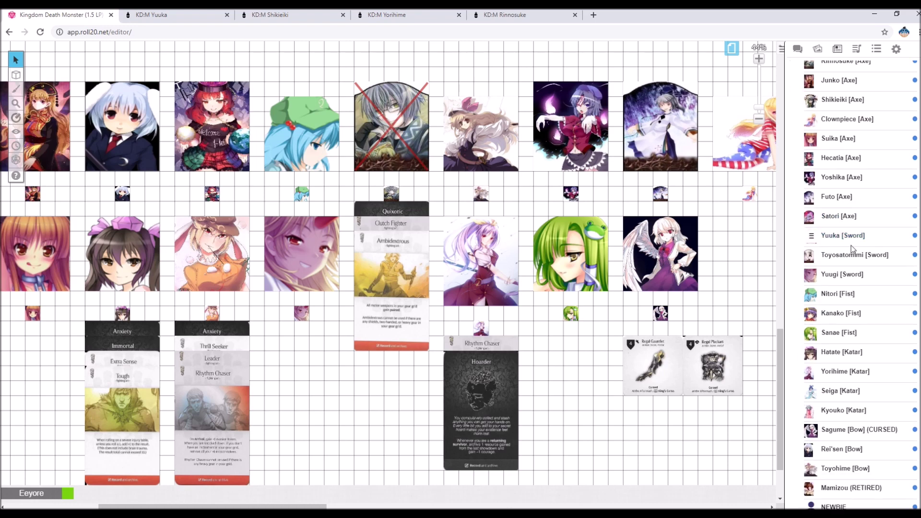
scroll(843, 314, "up", 2)
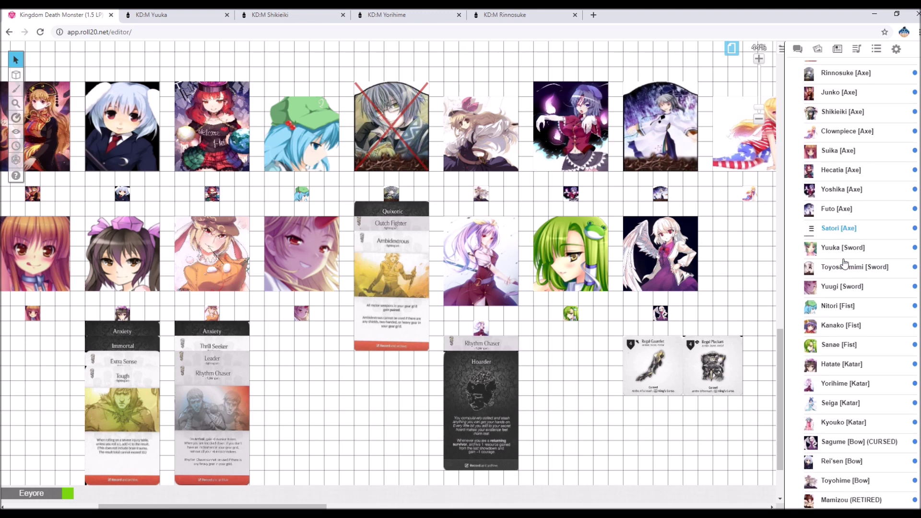
scroll(844, 262, "down", 1)
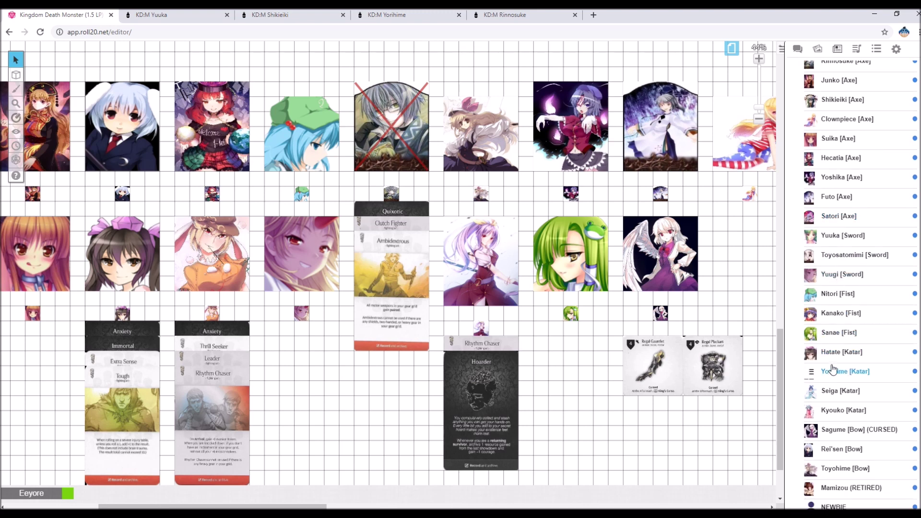
left_click(839, 353)
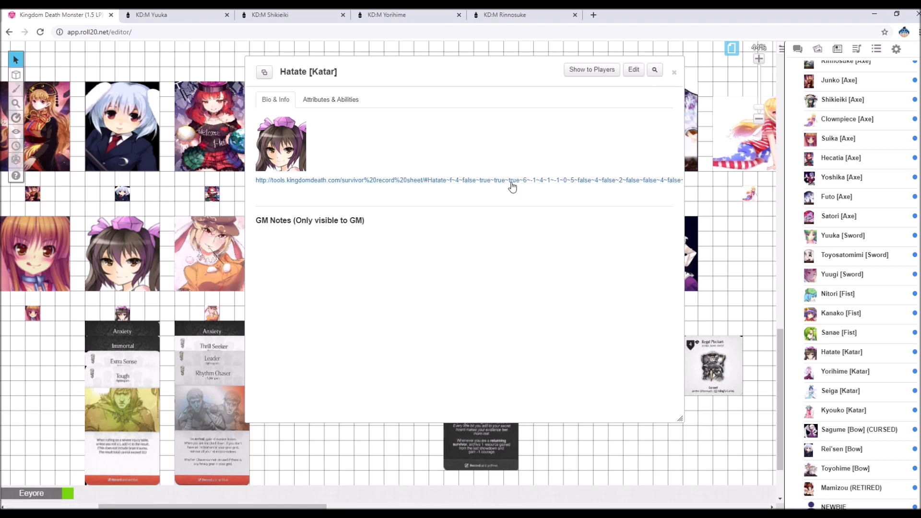
left_click(675, 73)
Zoom the board out to 37% and show the chat log with dice rolls
scroll(557, 227, "up", 7)
scroll(335, 154, "up", 7)
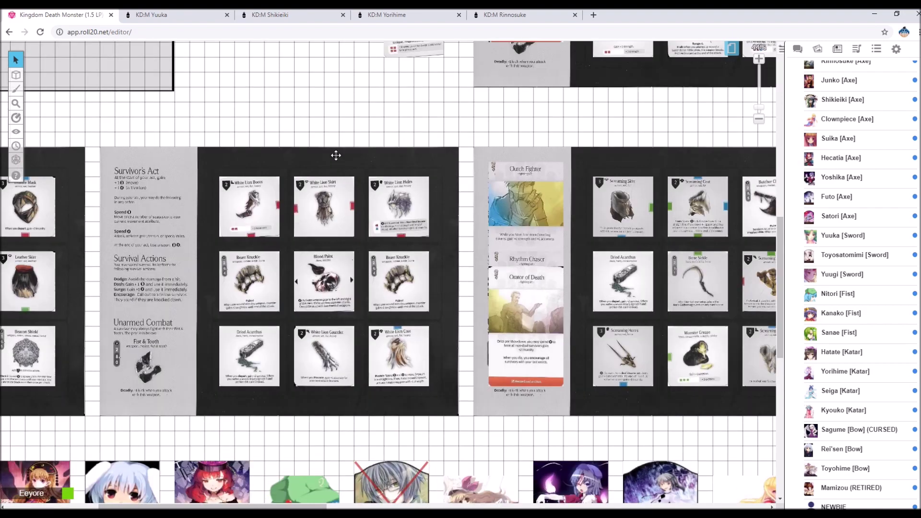
scroll(405, 137, "up", 3)
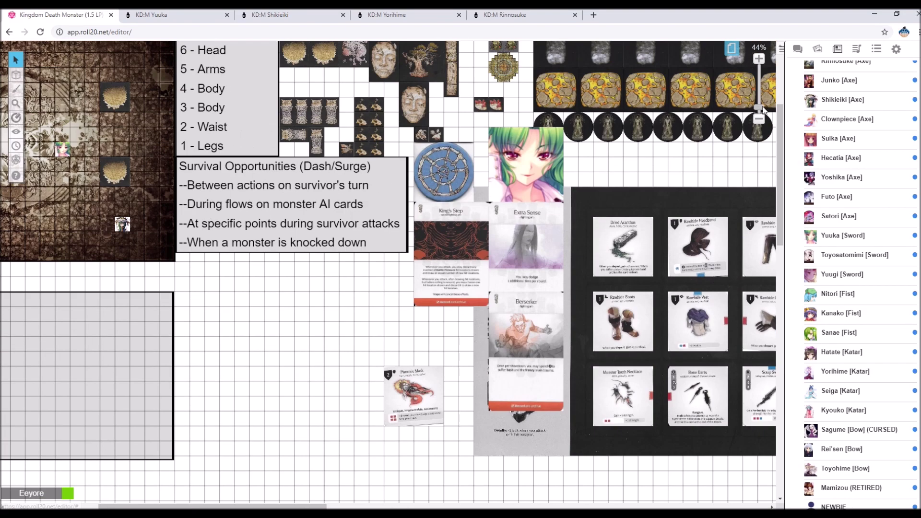
left_click_drag(759, 107, 759, 110)
left_click(797, 51)
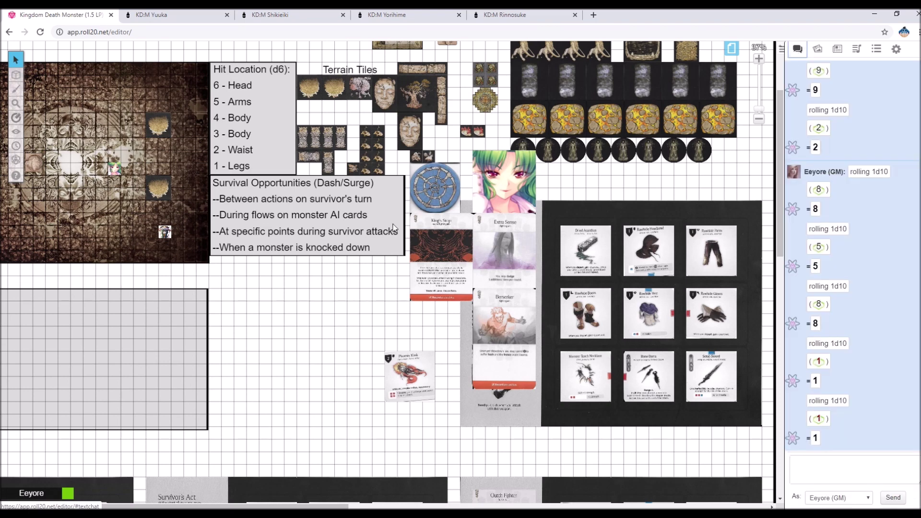
Review Yuuka's, Rinnosuke's and Yorihime's record sheets, then return to the board at 28% zoom
left_click(162, 13)
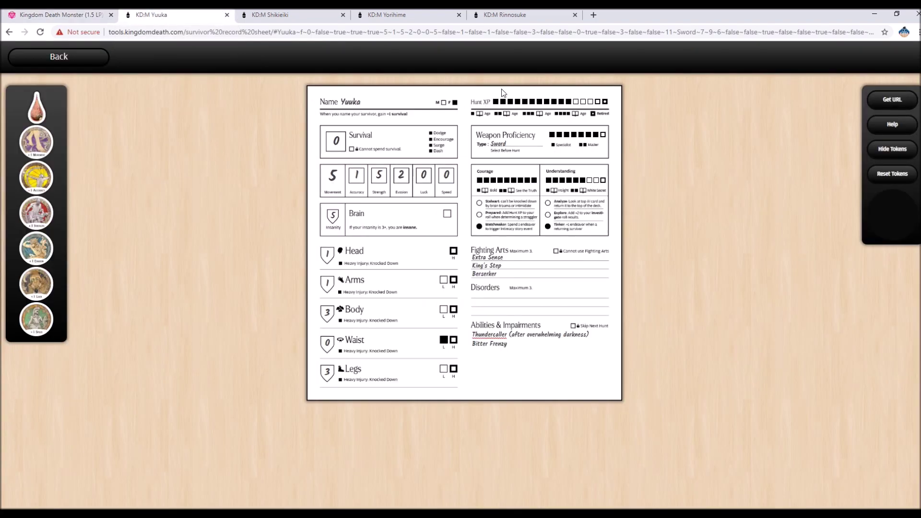
left_click(494, 16)
left_click(419, 16)
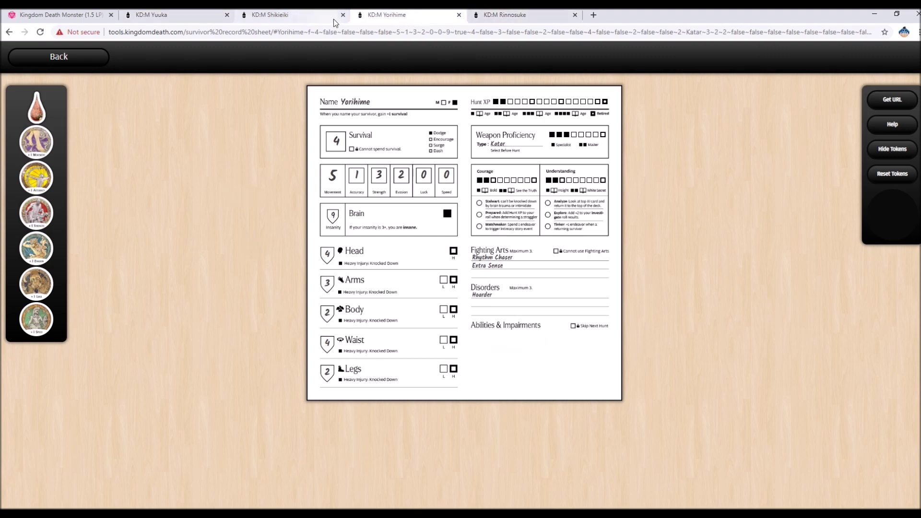
left_click(73, 16)
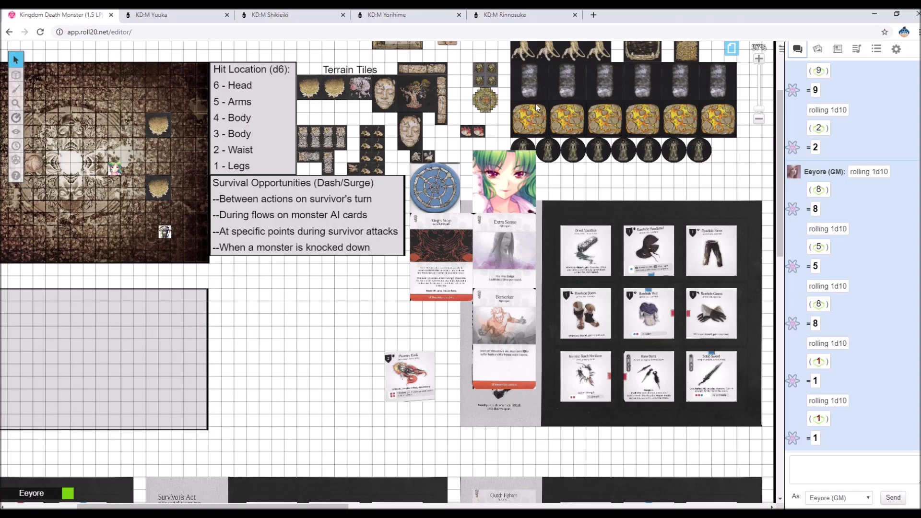
left_click_drag(756, 116, 757, 120)
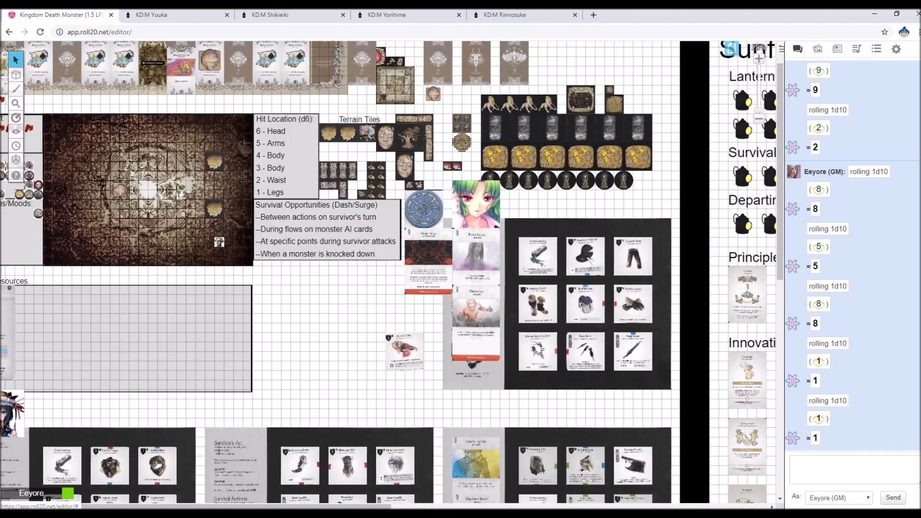